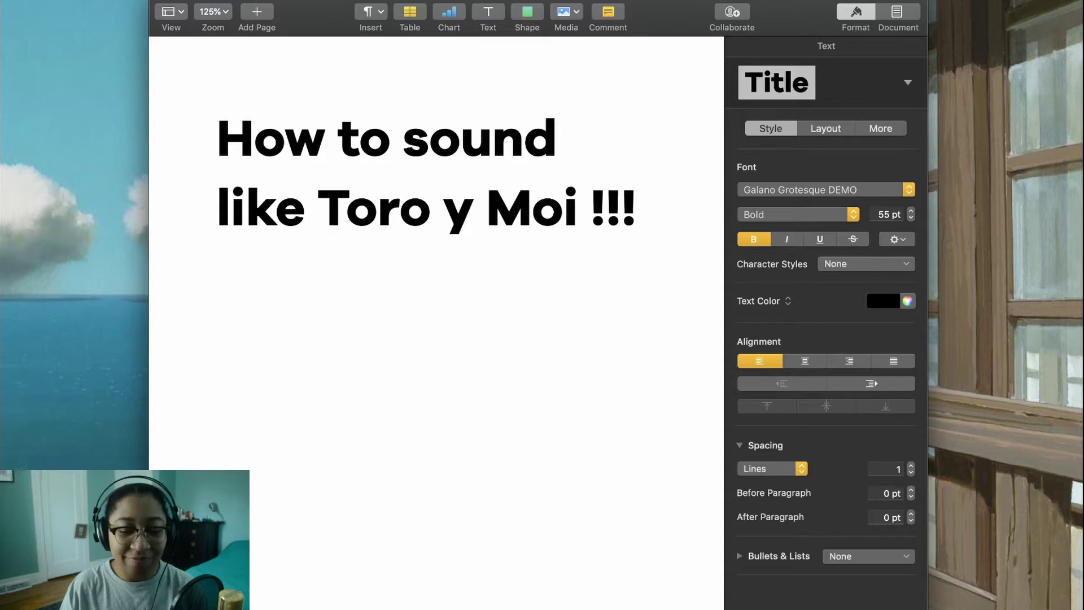
pyautogui.press('Return')
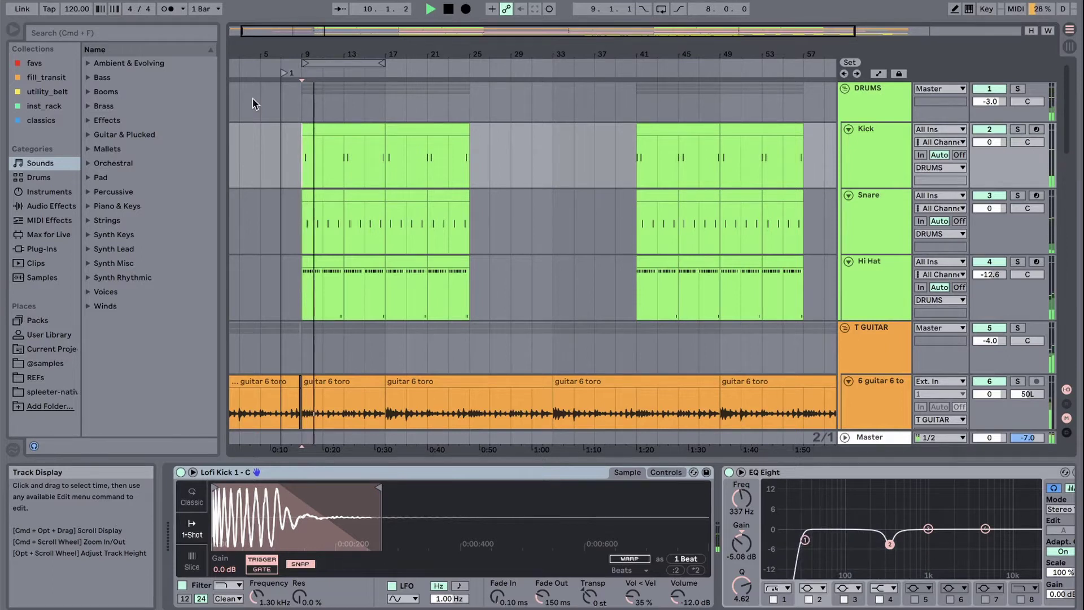
# Look through all tracks of the playing arrangement, from the drums and guitars down to the synths, pads and vocals.
pyautogui.scroll(-5, 253, 104)
pyautogui.scroll(-4, 252, 103)
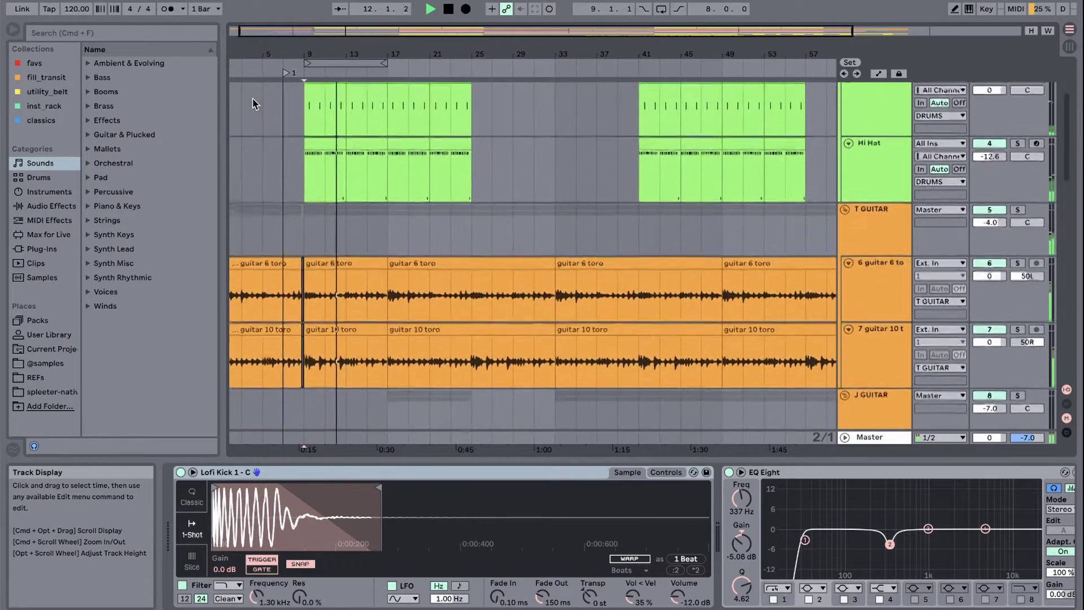
pyautogui.scroll(-4, 253, 103)
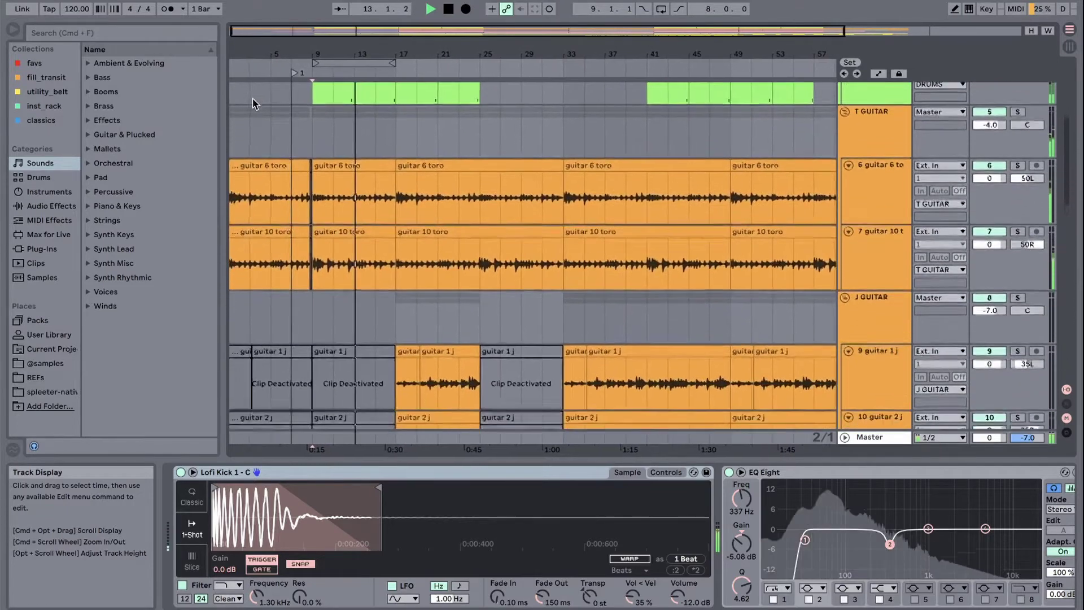
pyautogui.scroll(-4, 252, 103)
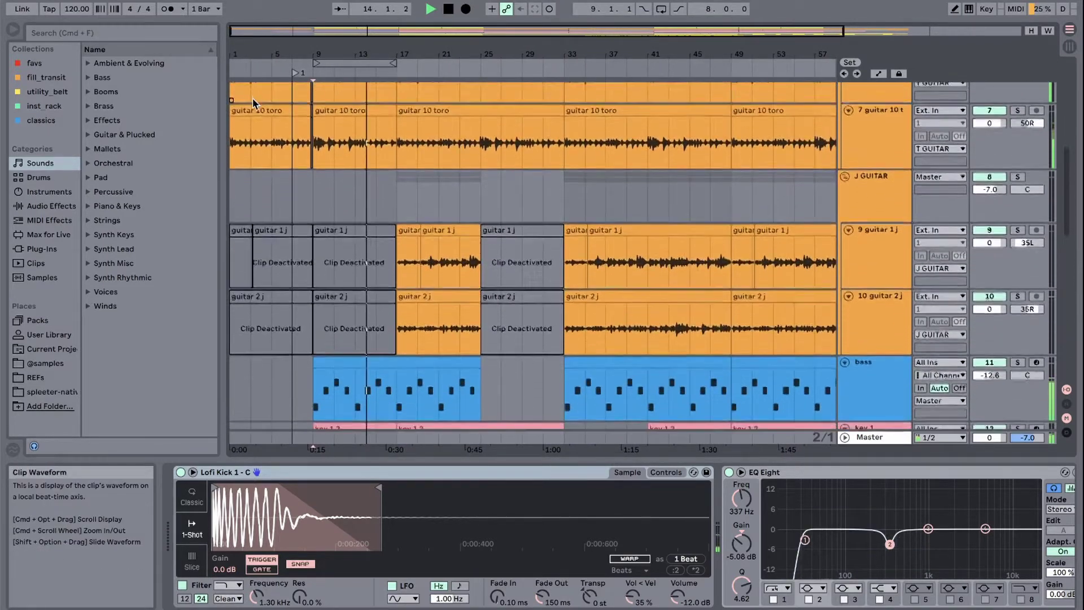
pyautogui.scroll(-4, 254, 101)
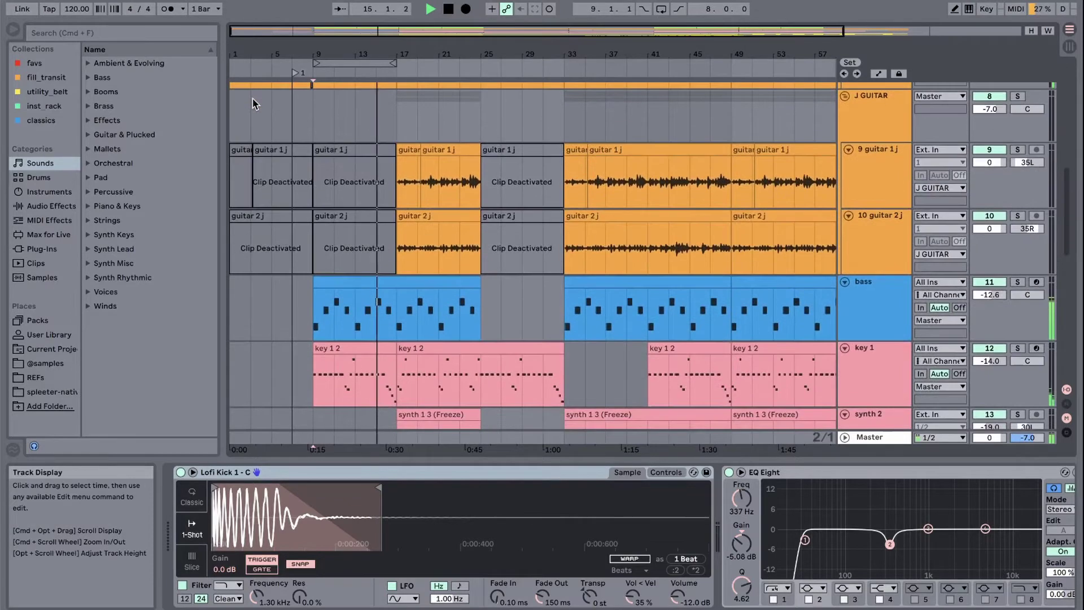
pyautogui.scroll(-2, 253, 103)
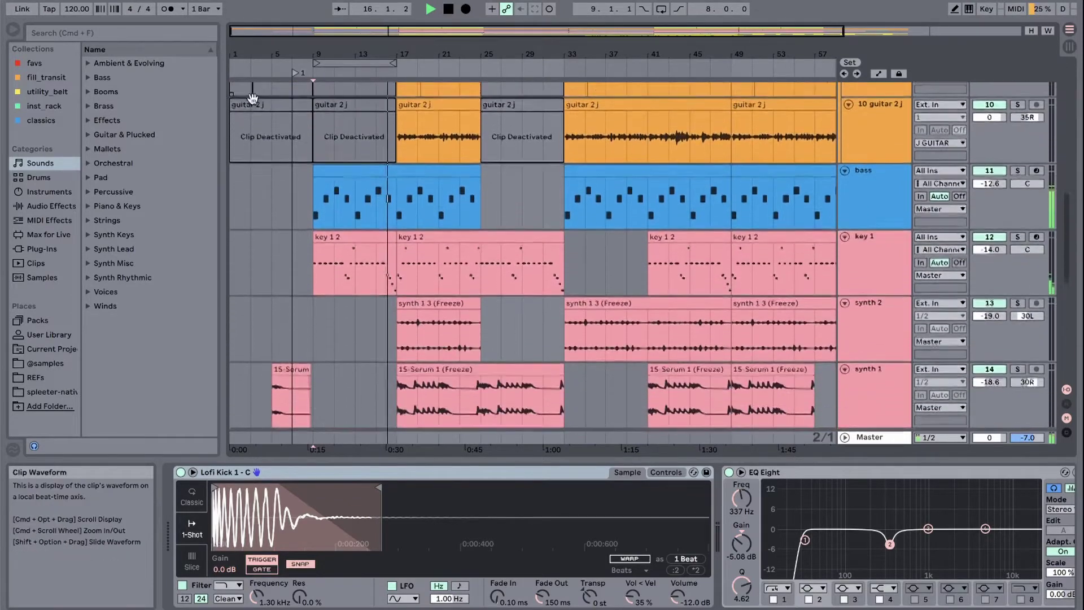
pyautogui.scroll(-3, 252, 104)
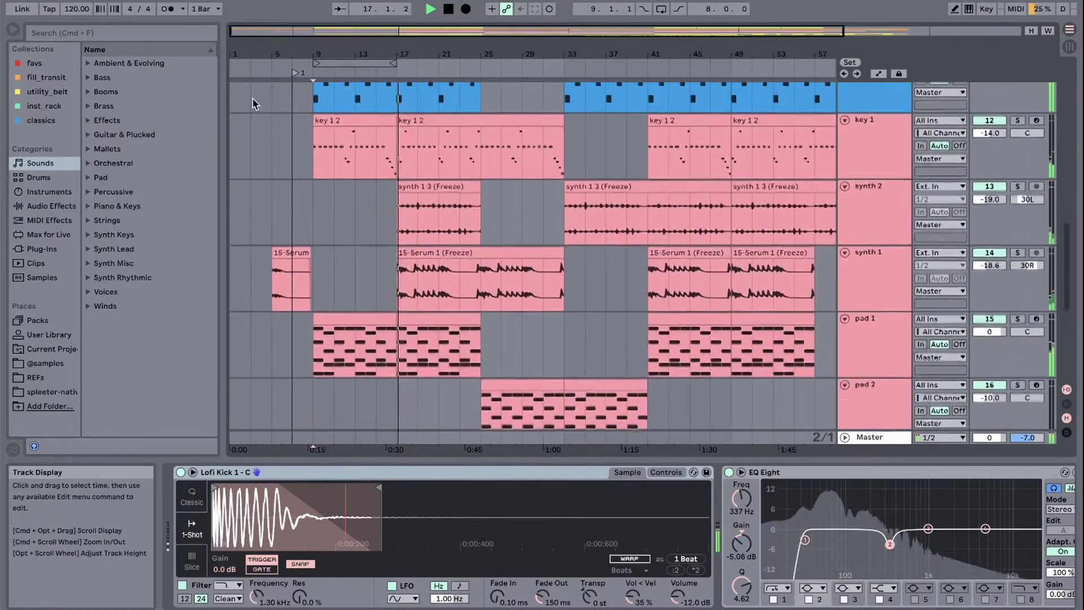
pyautogui.scroll(-3, 253, 103)
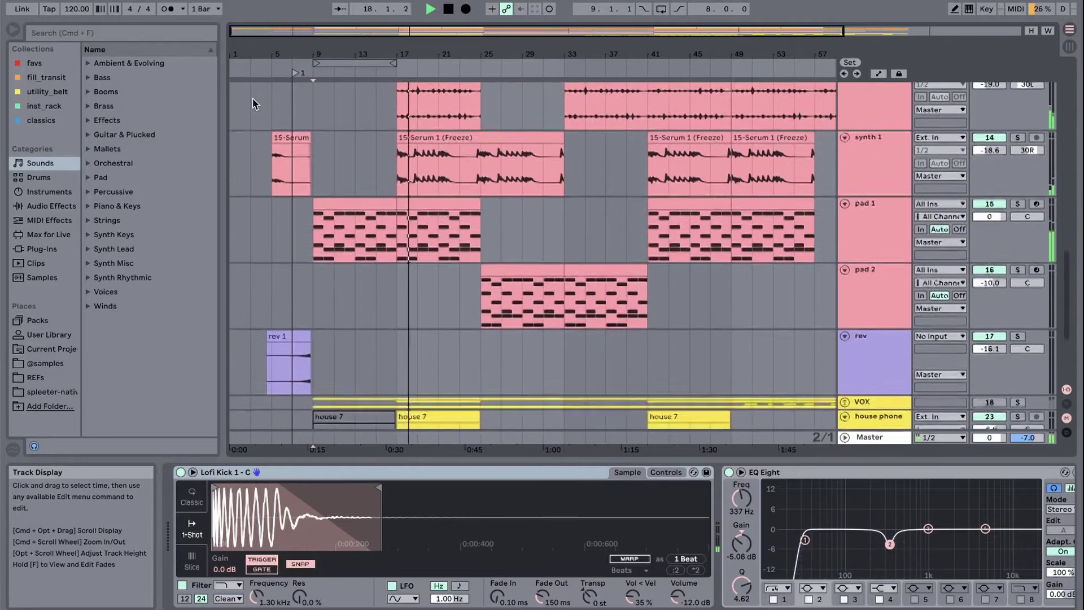
pyautogui.scroll(-1, 252, 104)
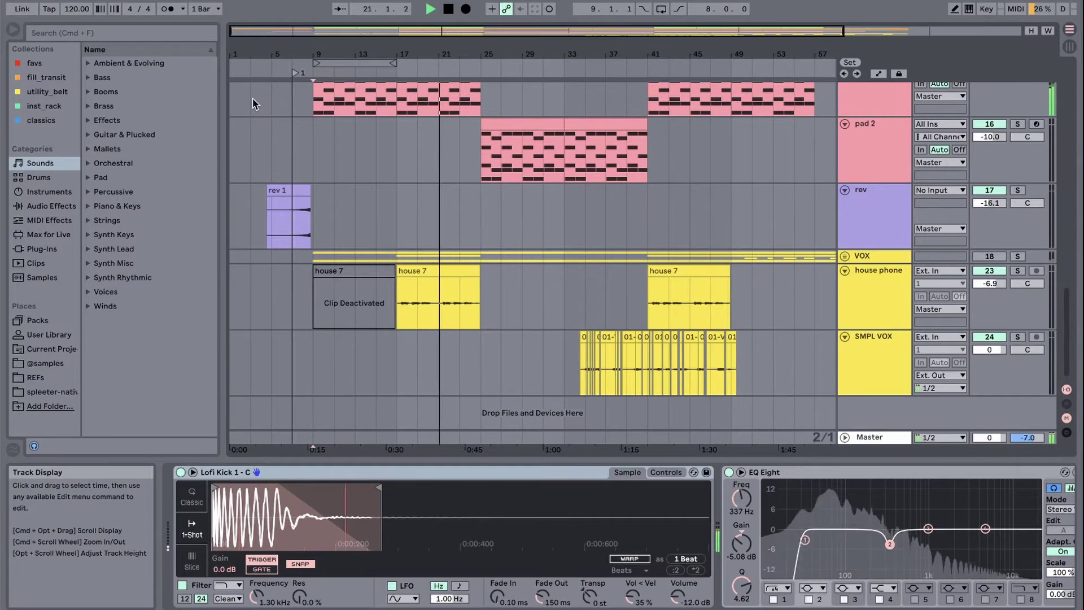
pyautogui.scroll(1, 252, 104)
pyautogui.scroll(2, 252, 102)
pyautogui.scroll(4, 252, 103)
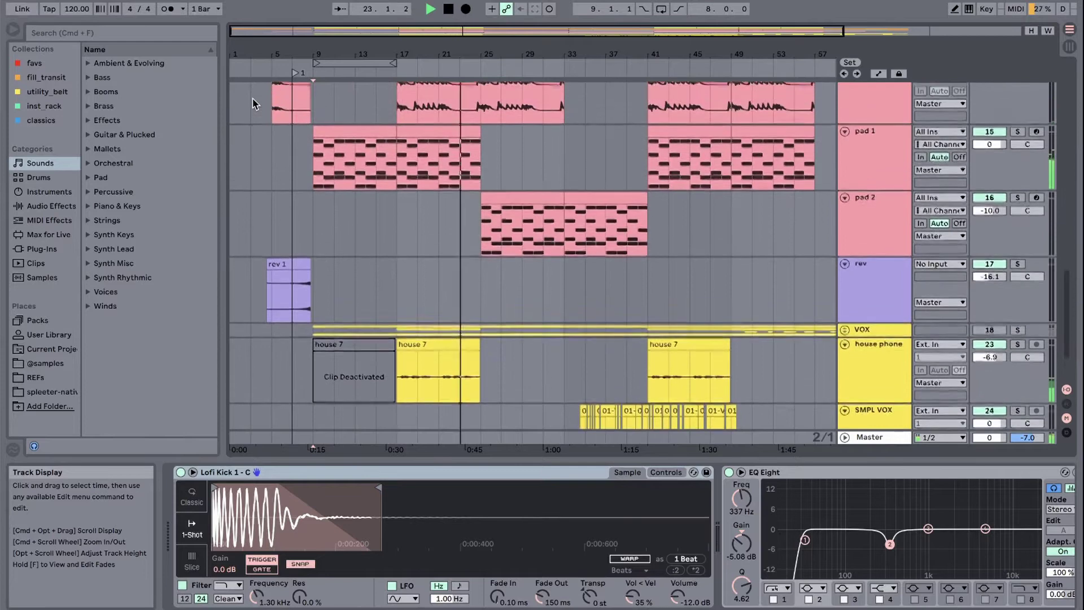
pyautogui.scroll(5, 253, 103)
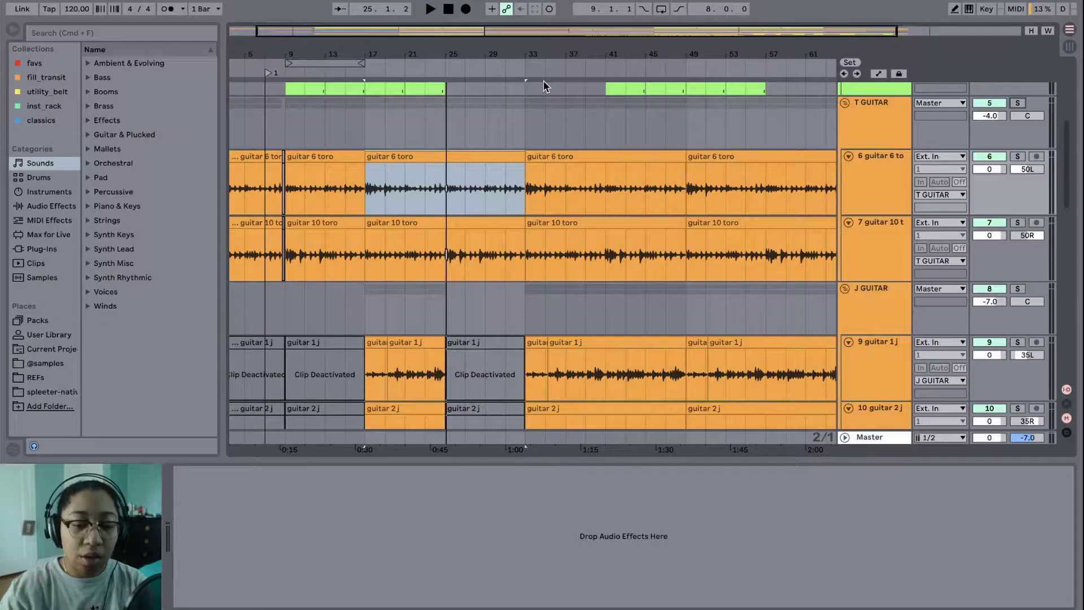
# Solo the T GUITAR group and play it from the guitar 6 toro clip at bar 17.
pyautogui.scroll(-1, 560, 120)
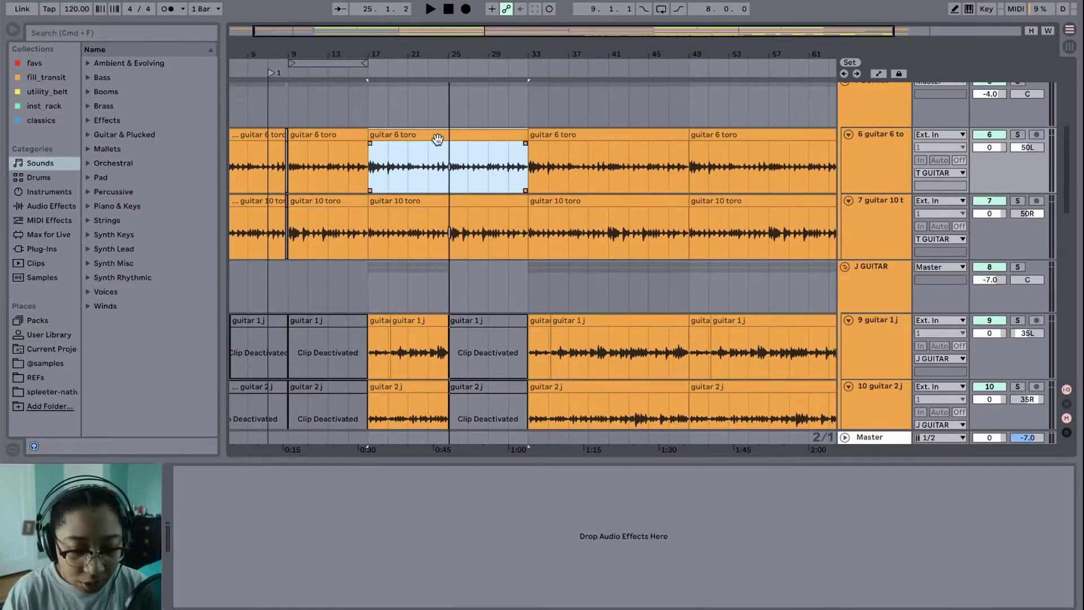
pyautogui.scroll(1, 947, 134)
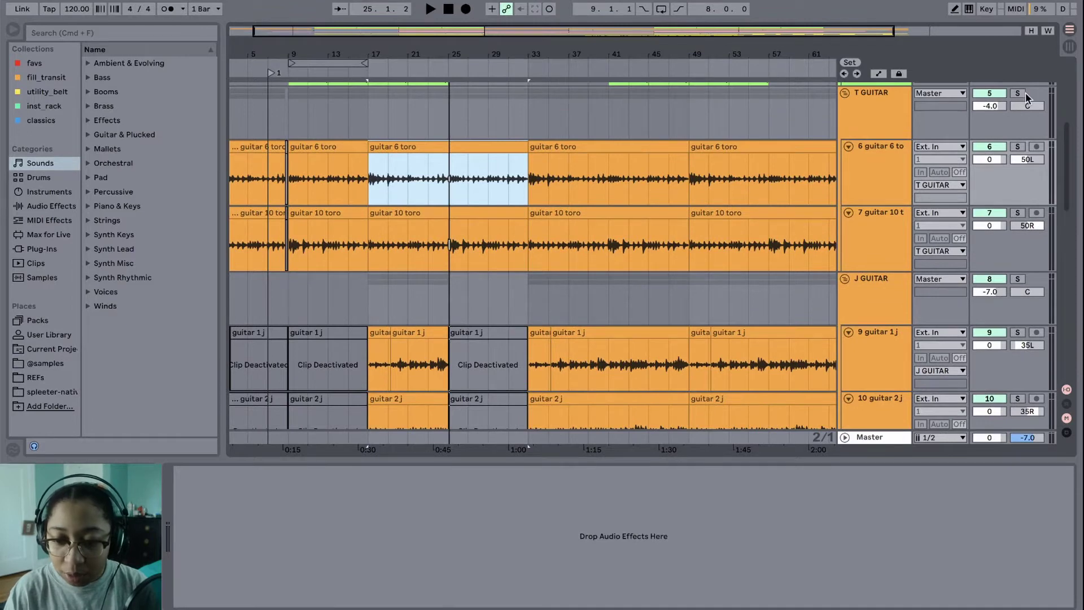
pyautogui.click(884, 129)
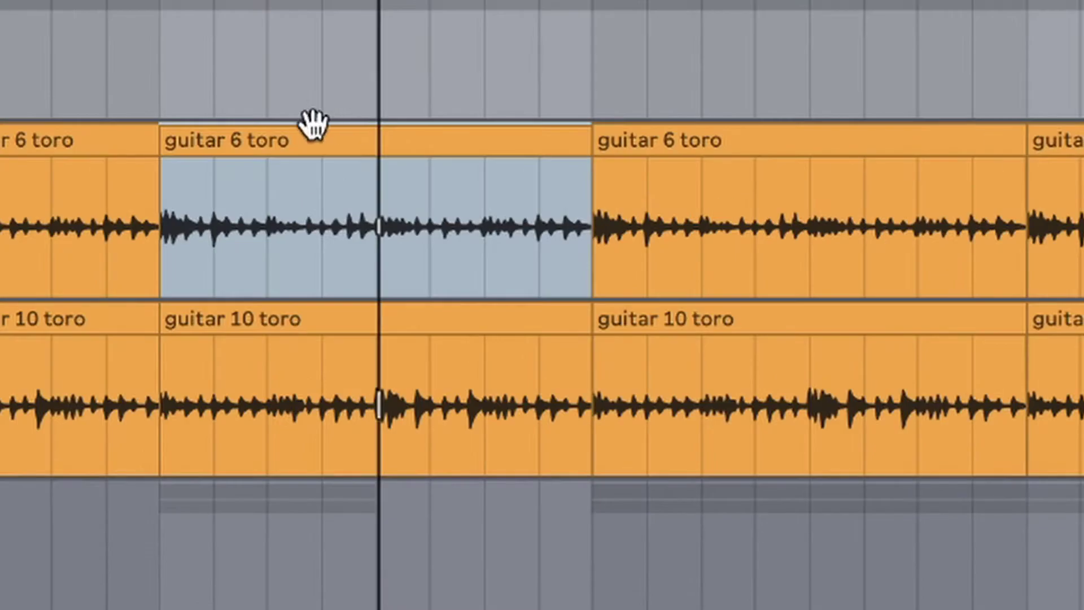
pyautogui.click(423, 145)
pyautogui.press('space')
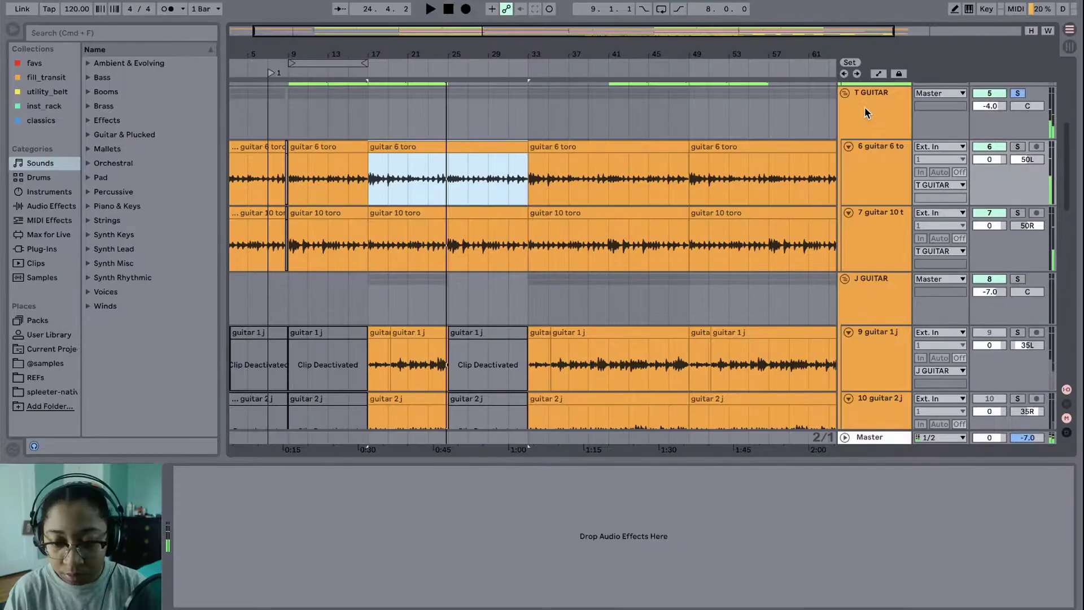
# Show the T GUITAR group's effects and examine the panning of its two guitar tracks.
pyautogui.click(875, 110)
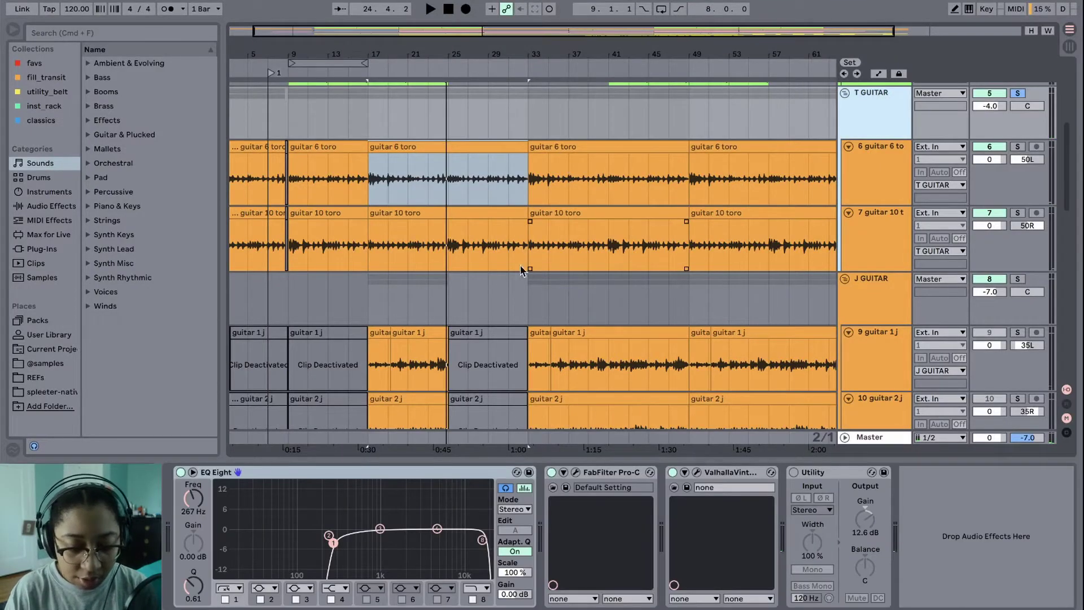
pyautogui.click(411, 167)
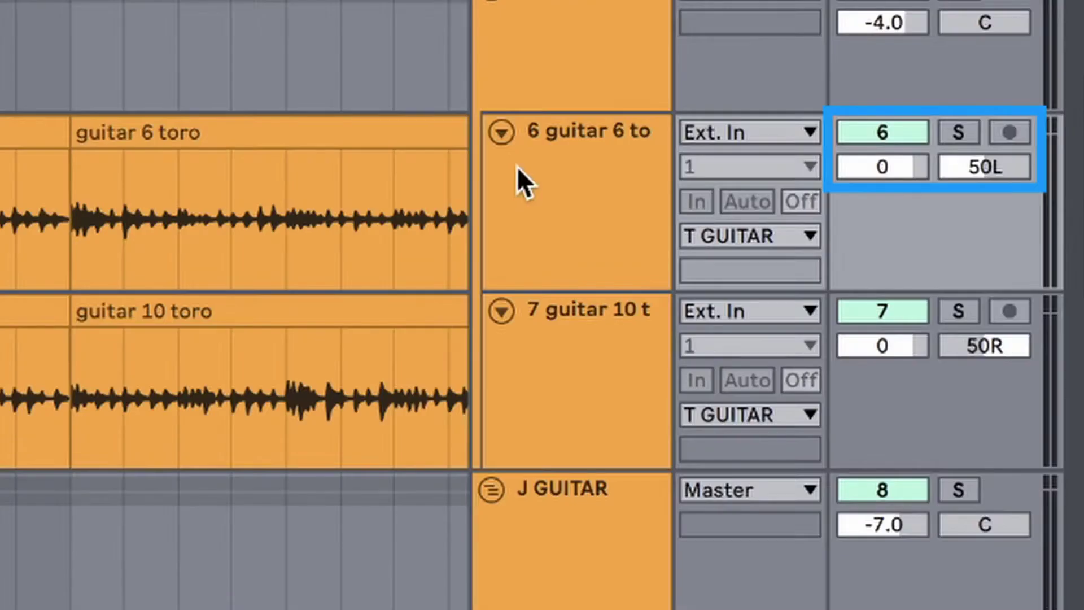
pyautogui.click(875, 175)
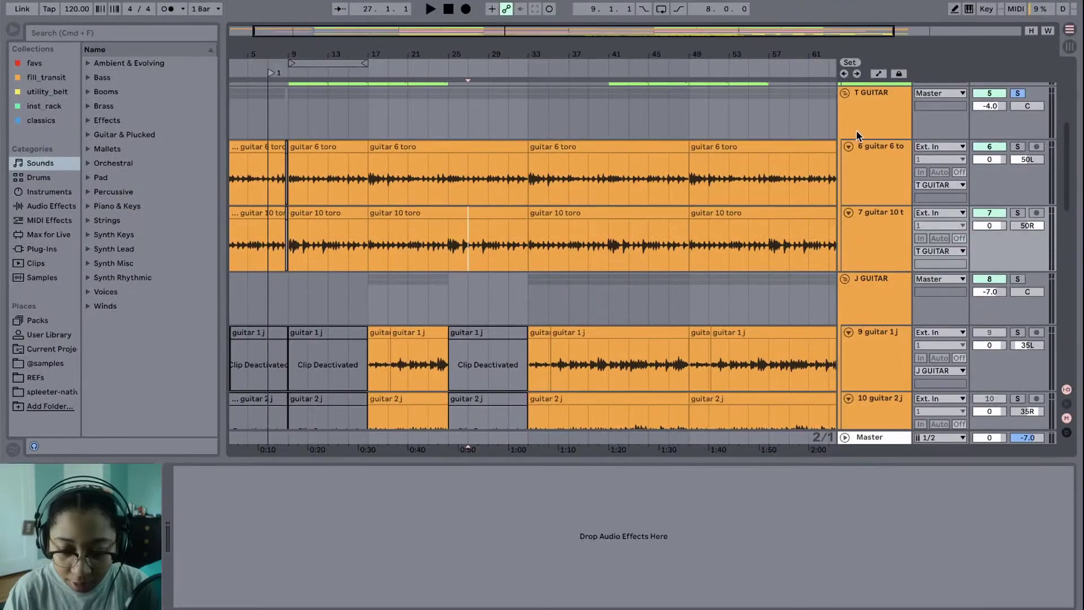
# Examine the FabFilter Pro-C and ValhallaVintageVerb settings on the T GUITAR group and hide the plug-in windows.
pyautogui.click(857, 130)
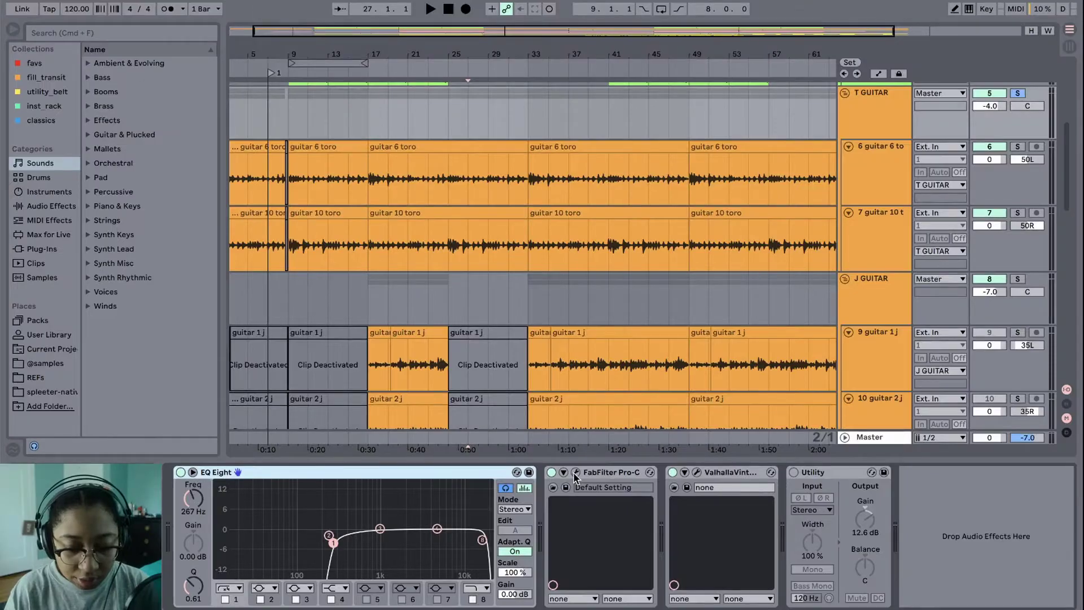
pyautogui.click(890, 362)
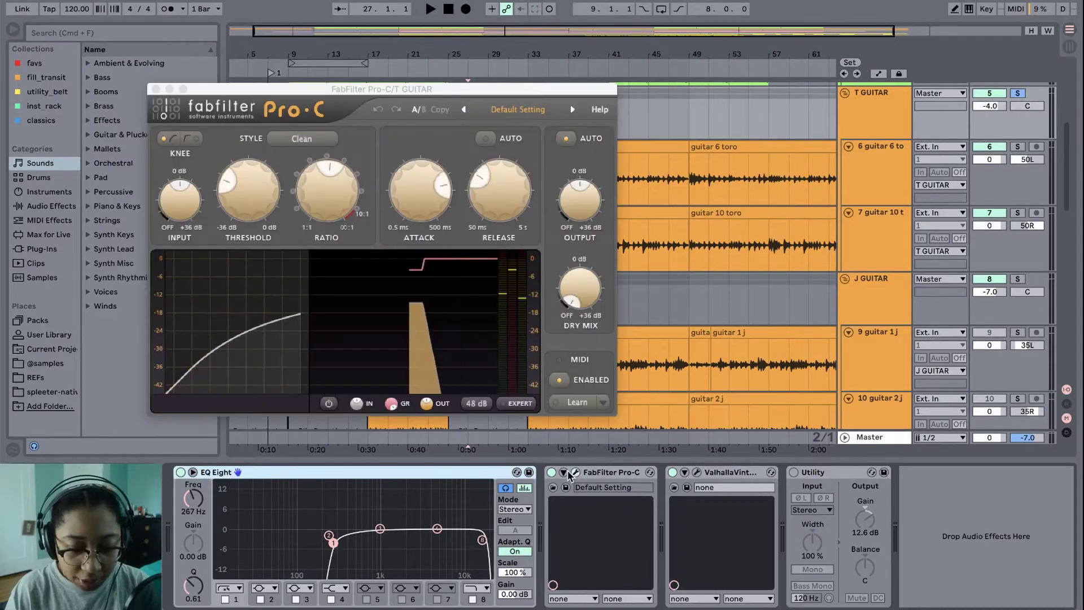
pyautogui.click(698, 473)
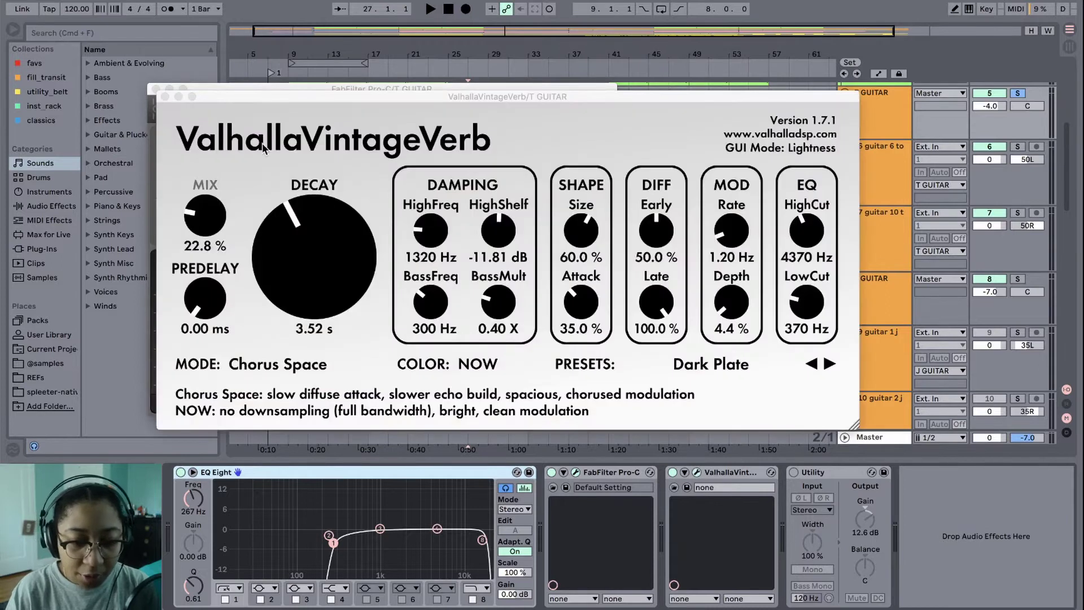
pyautogui.press('super+alt+p')
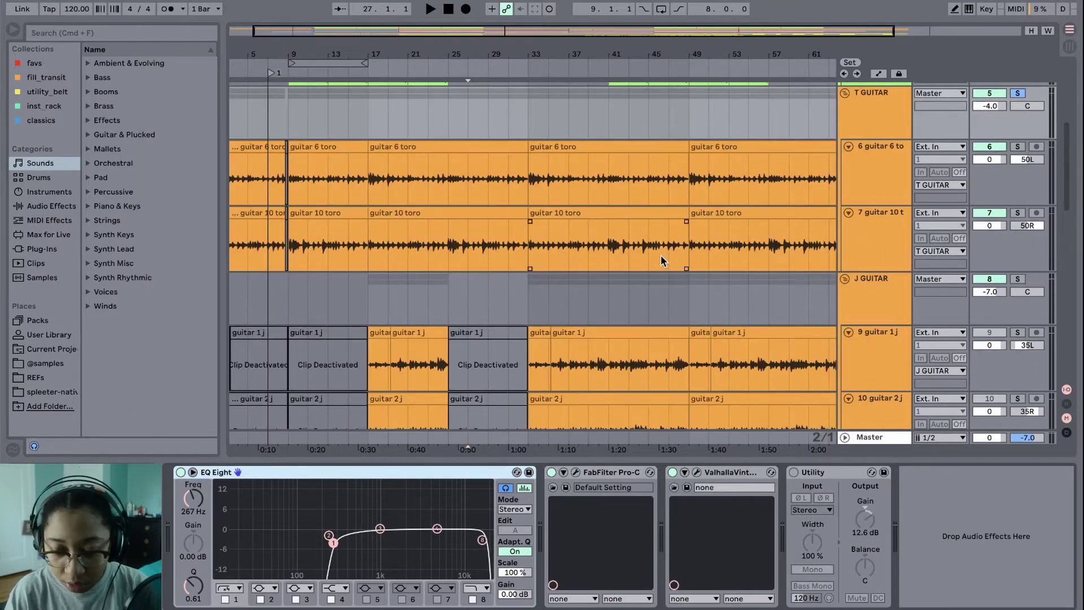
# Examine the J GUITAR group's effects and its ValhallaShimmer settings, and hide the plug-in window.
pyautogui.click(691, 257)
pyautogui.scroll(-1, 731, 252)
pyautogui.click(879, 297)
pyautogui.scroll(-3, 686, 291)
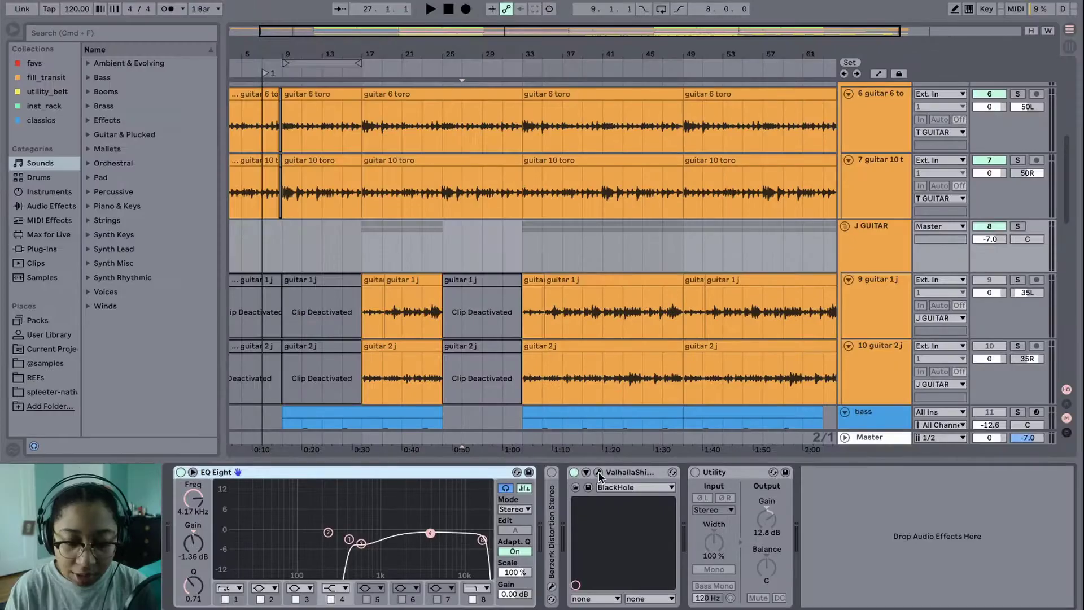
pyautogui.click(926, 358)
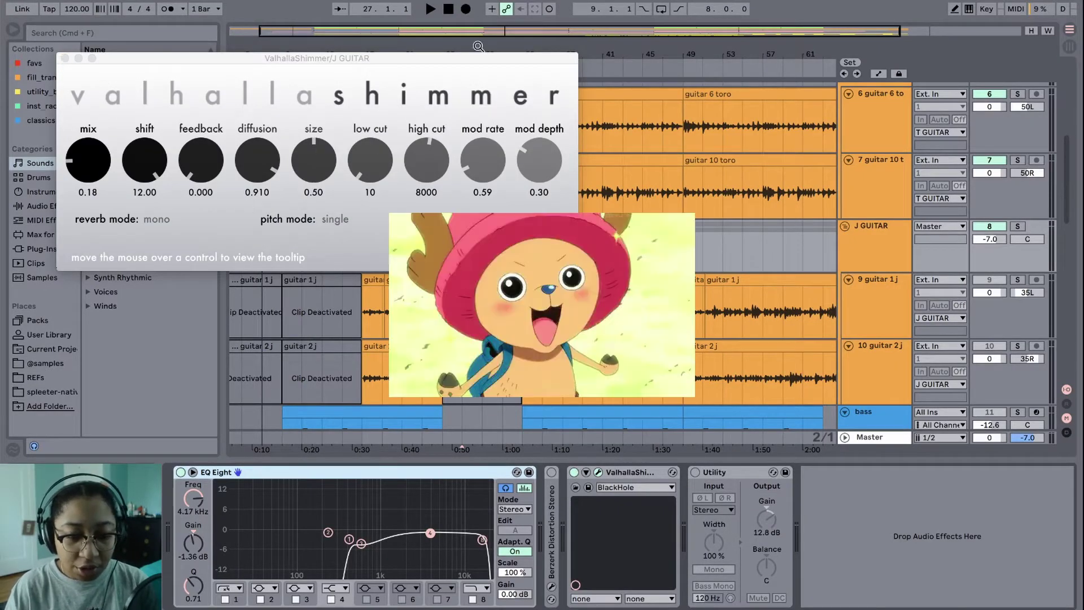
pyautogui.press('super+alt+p')
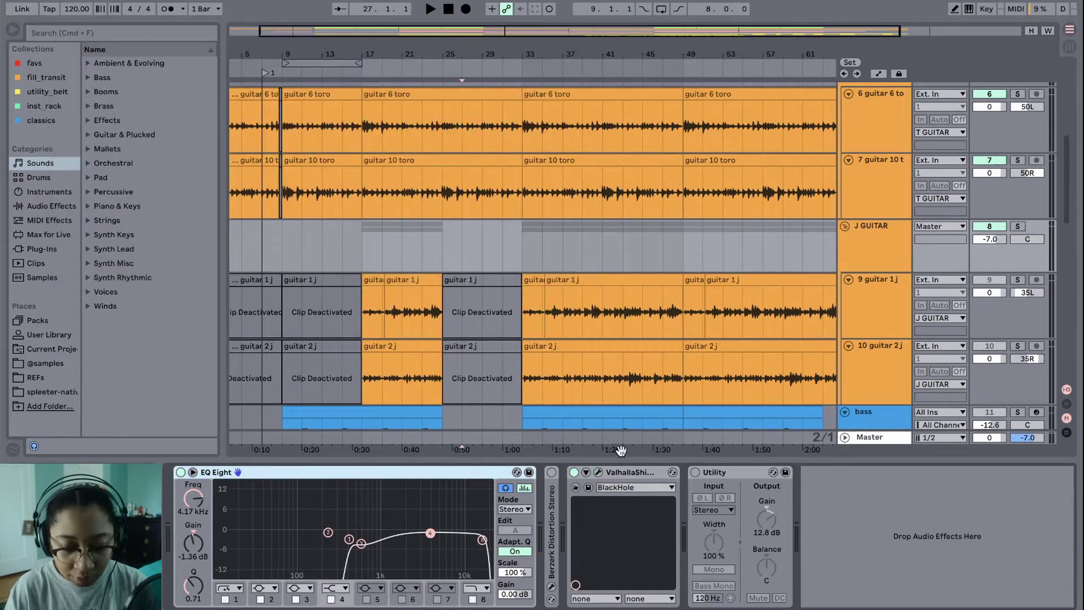
# Solo the J GUITAR group alongside T GUITAR and play both guitar groups from bar 17.
pyautogui.moveTo(385, 301); pyautogui.dragTo(366, 287)
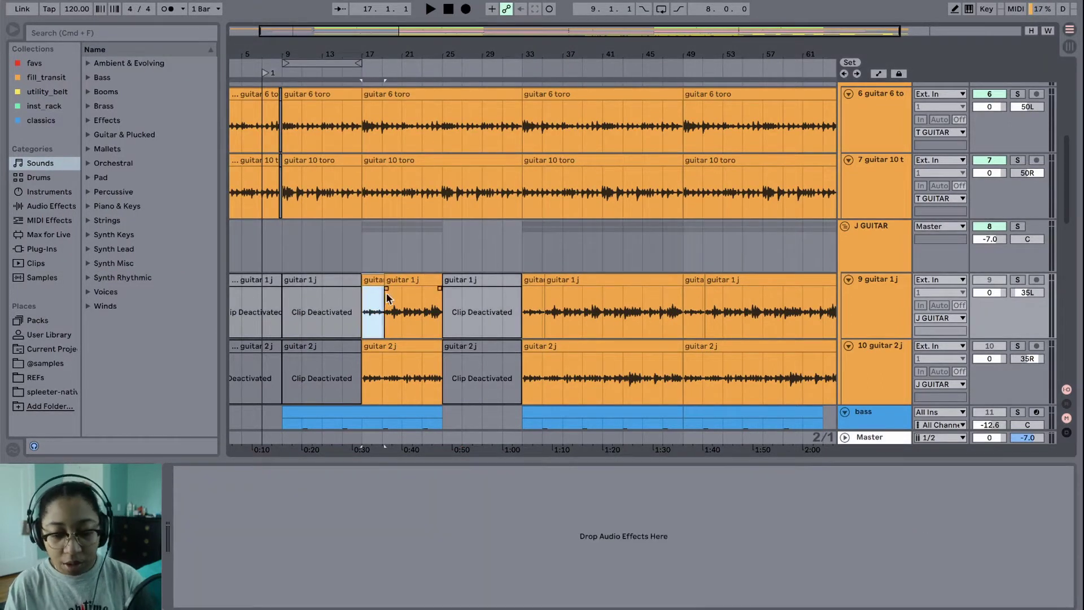
pyautogui.press('0')
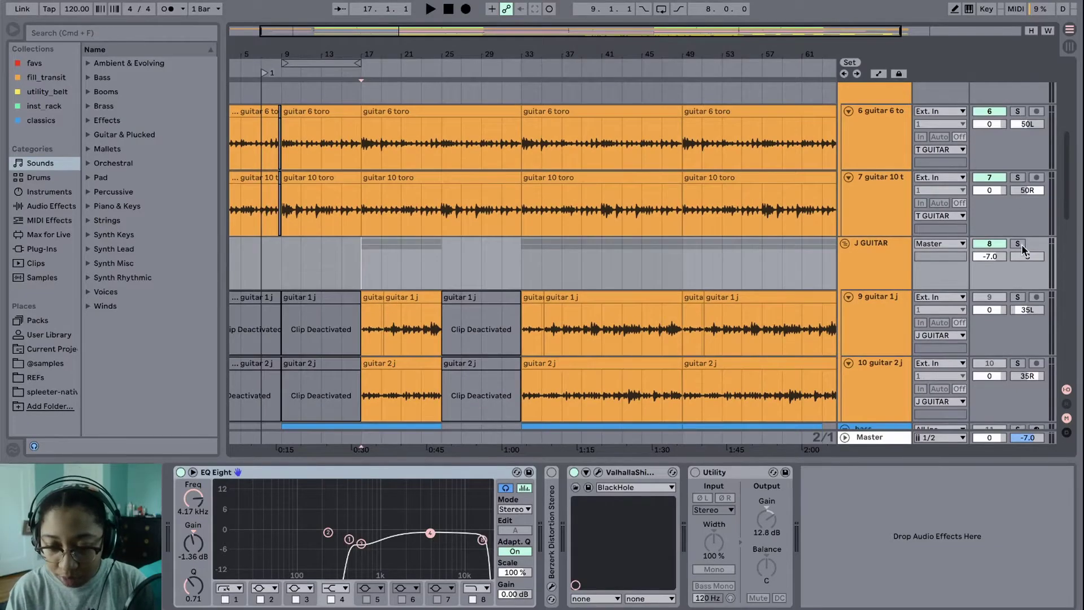
pyautogui.click(1018, 244)
pyautogui.scroll(2, 897, 111)
pyautogui.press('space')
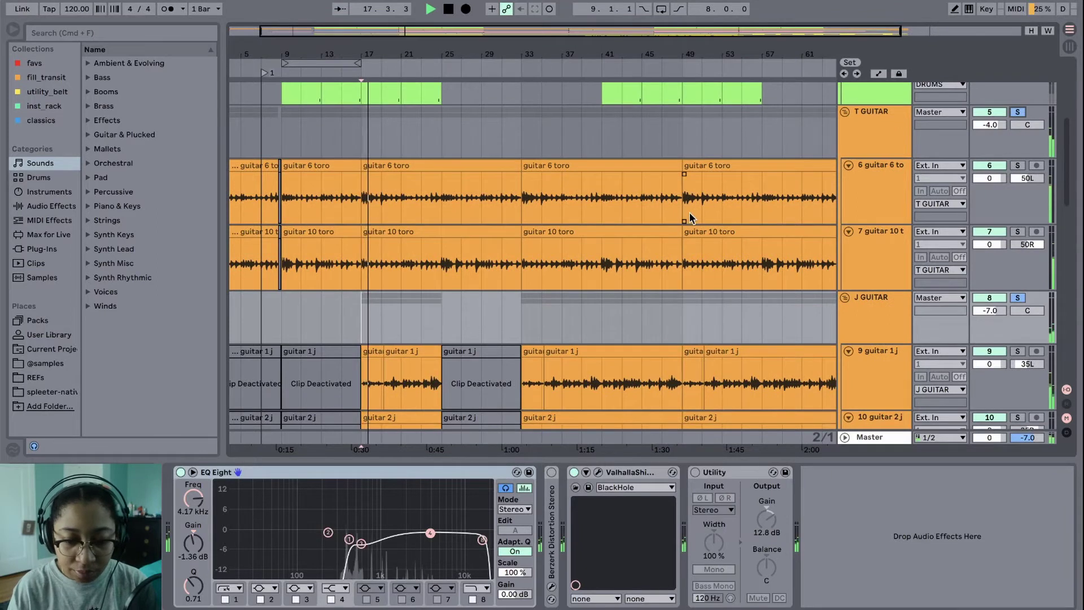
pyautogui.scroll(-3, 689, 212)
pyautogui.scroll(-1, 690, 218)
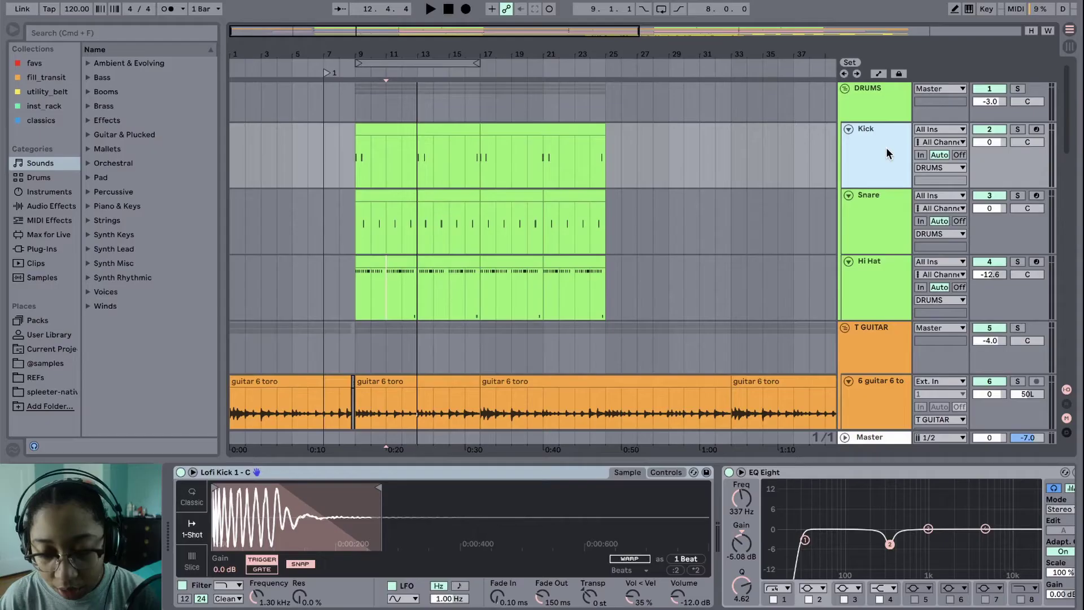
# Examine the sample instruments on the Snare, Hi Hat and Kick tracks.
pyautogui.click(882, 221)
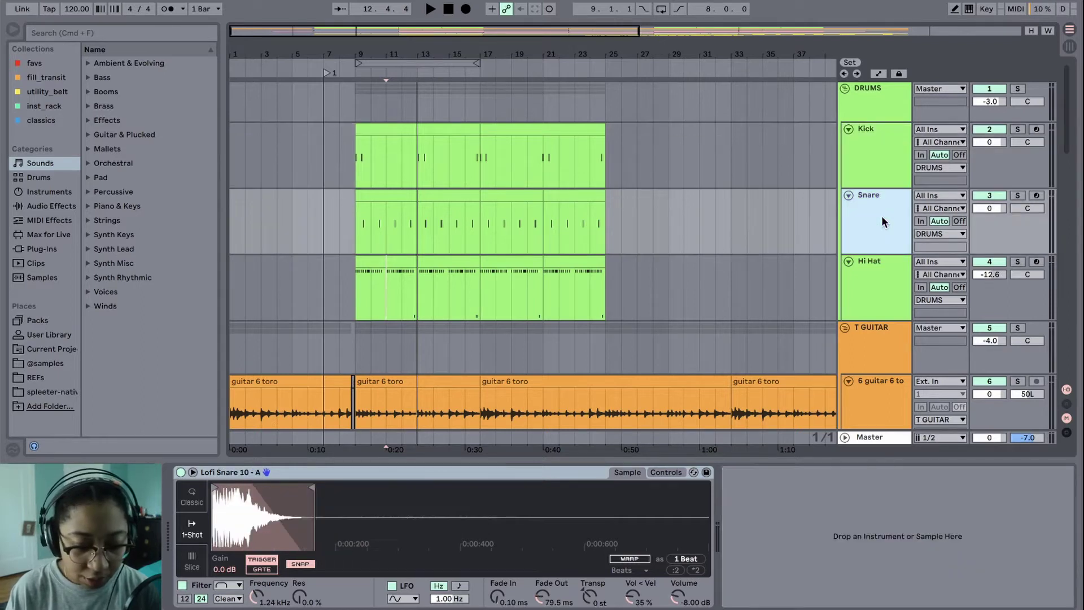
pyautogui.click(881, 295)
pyautogui.click(886, 225)
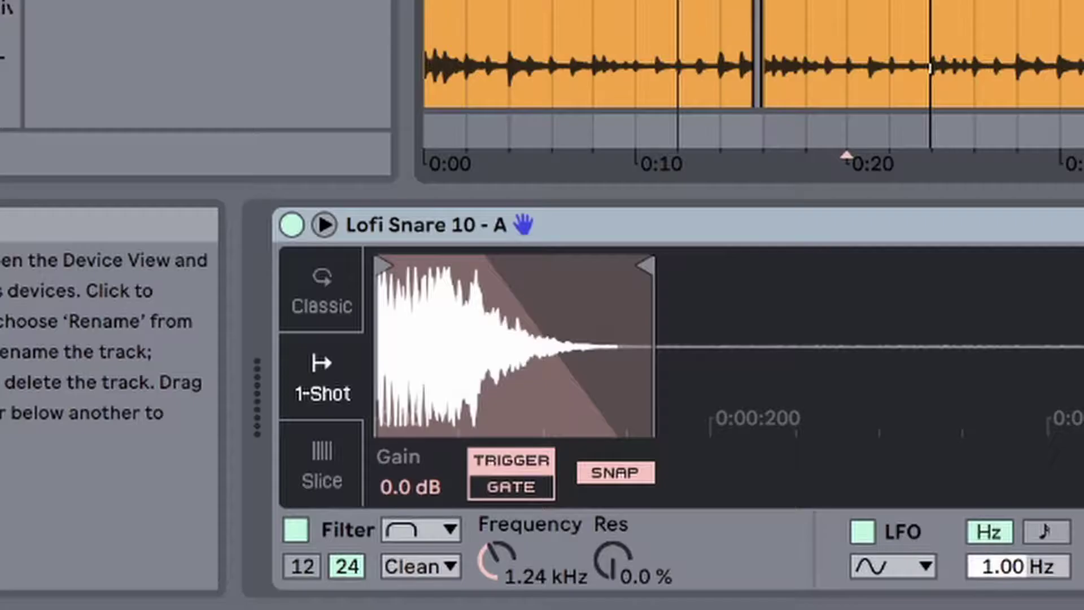
pyautogui.press('Up')
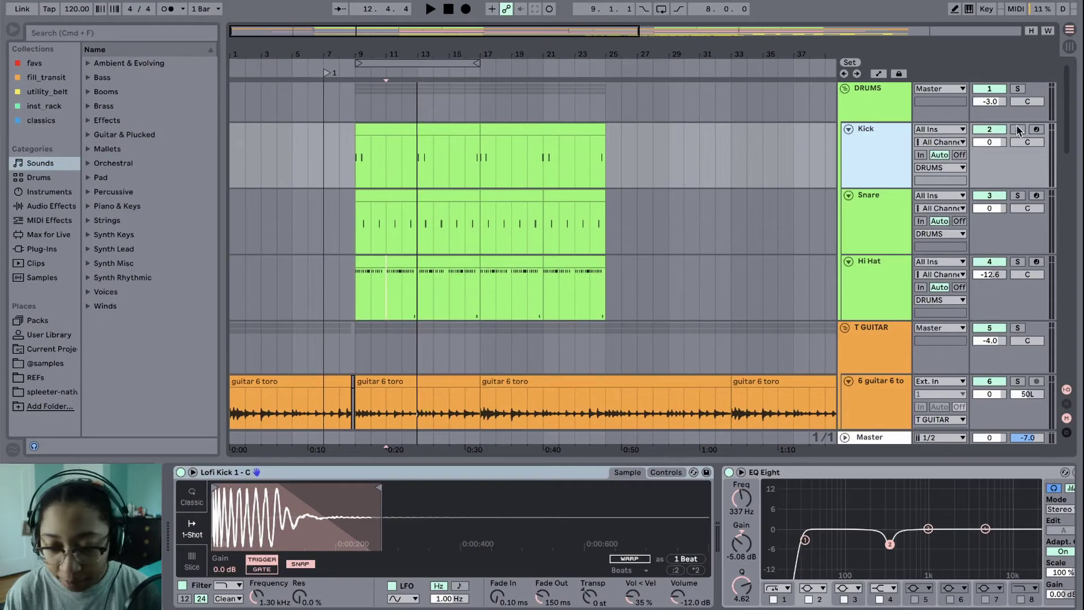
# Solo the Kick track, play it from bar 9, and switch the solo to the Snare track.
pyautogui.click(432, 131)
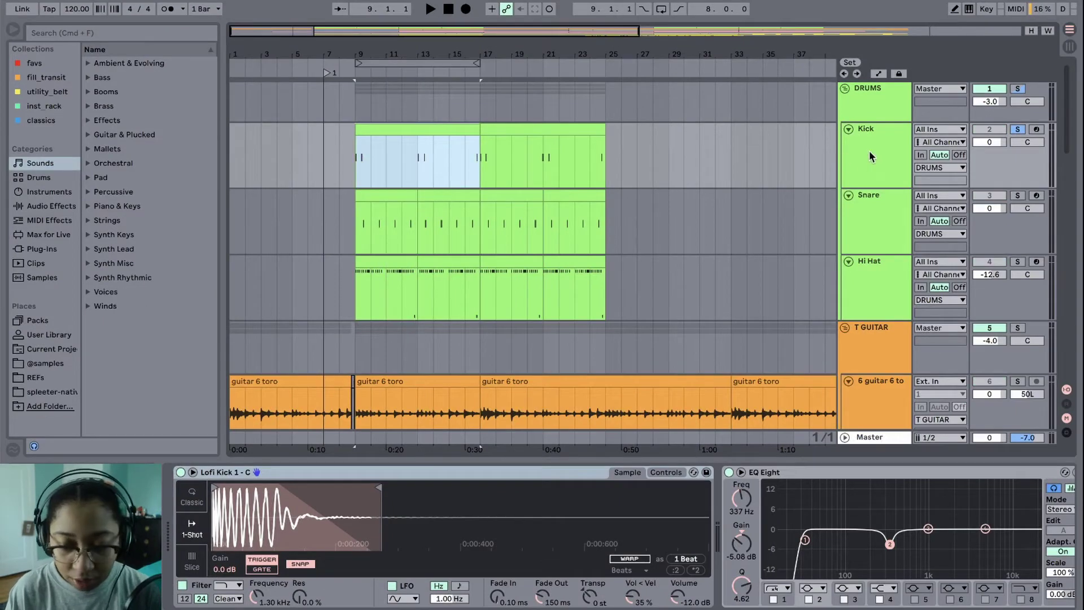
pyautogui.press('space')
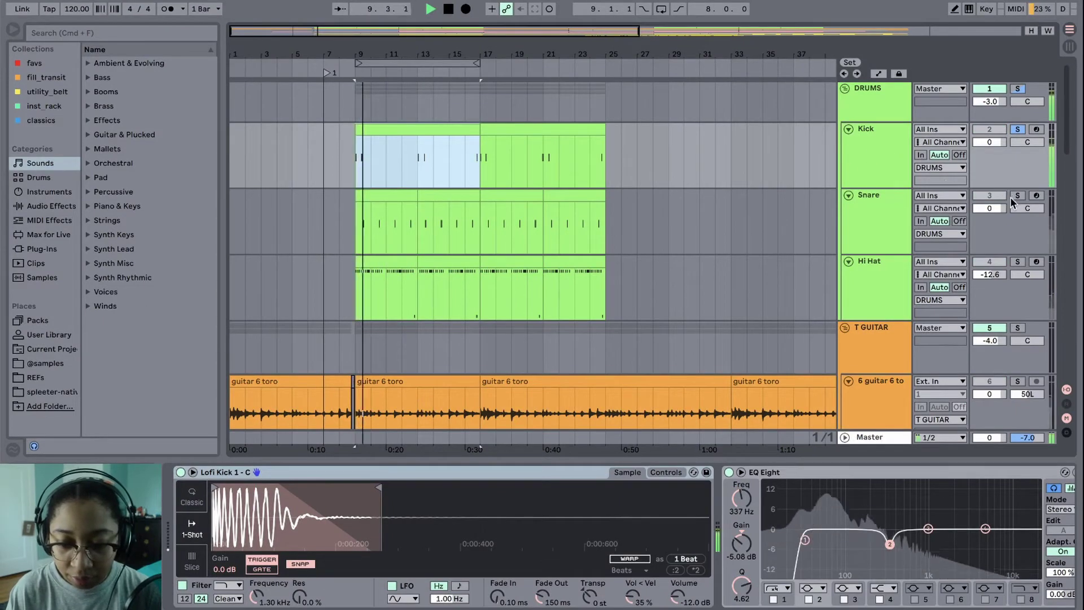
pyautogui.click(1018, 195)
pyautogui.click(1034, 195)
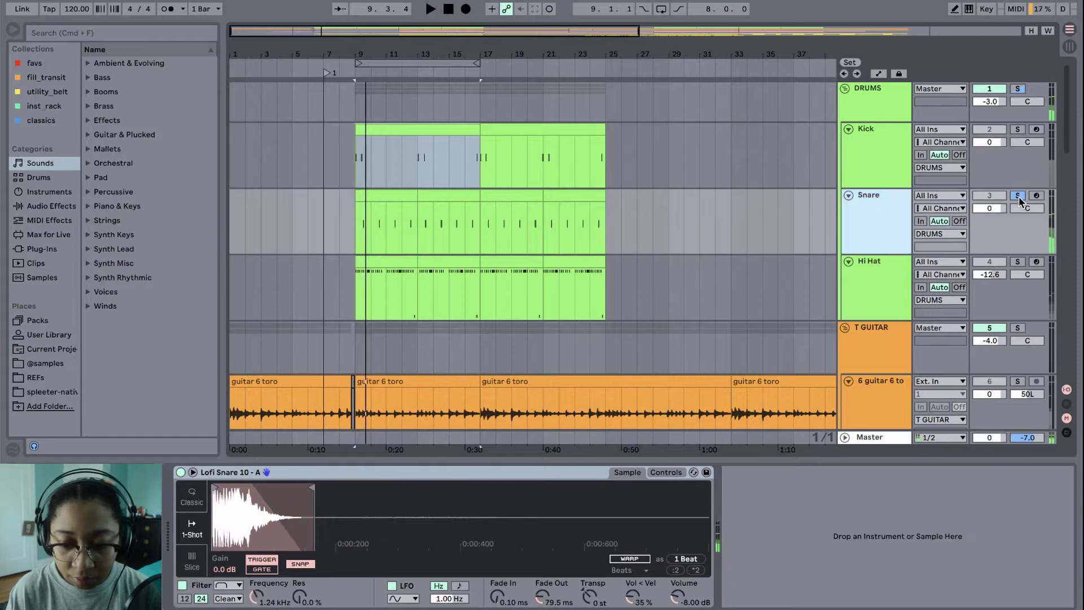
# Switch the solo from Snare to Hi Hat to hear it alone, and clear the solo.
pyautogui.click(1018, 196)
pyautogui.click(872, 286)
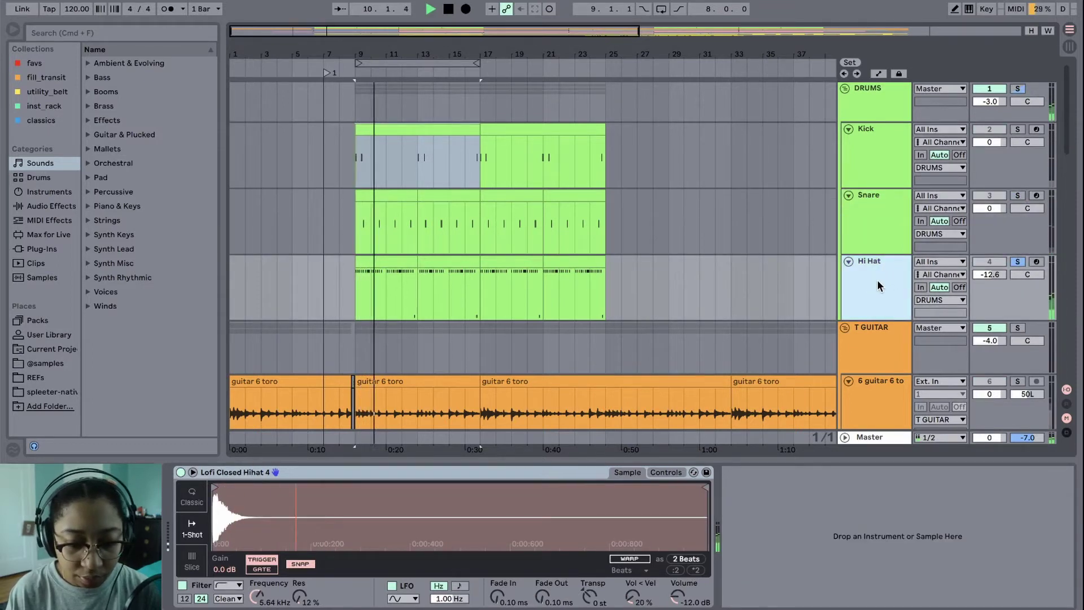
pyautogui.click(1018, 261)
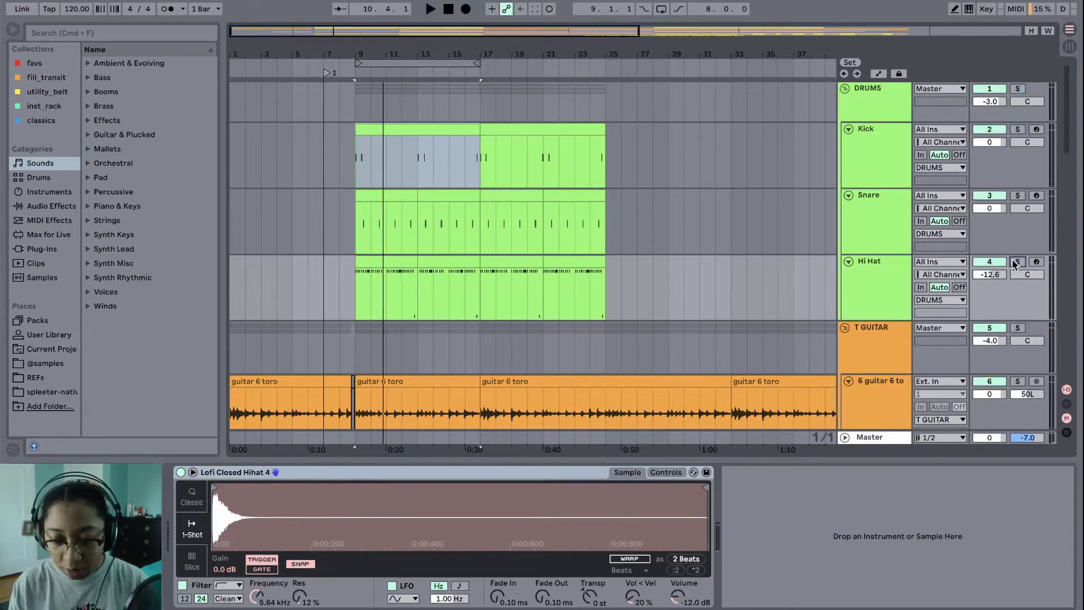
# Step between the Snare and Hi Hat tracks to examine their sample instruments.
pyautogui.click(879, 234)
pyautogui.click(881, 282)
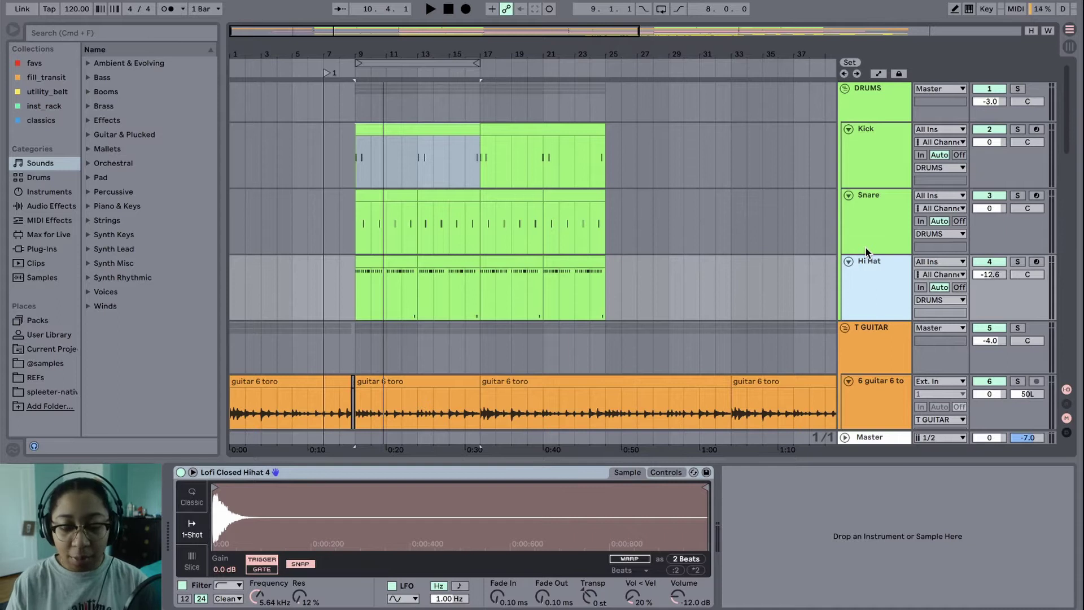
pyautogui.press('Up')
pyautogui.press('Up')
pyautogui.click(862, 270)
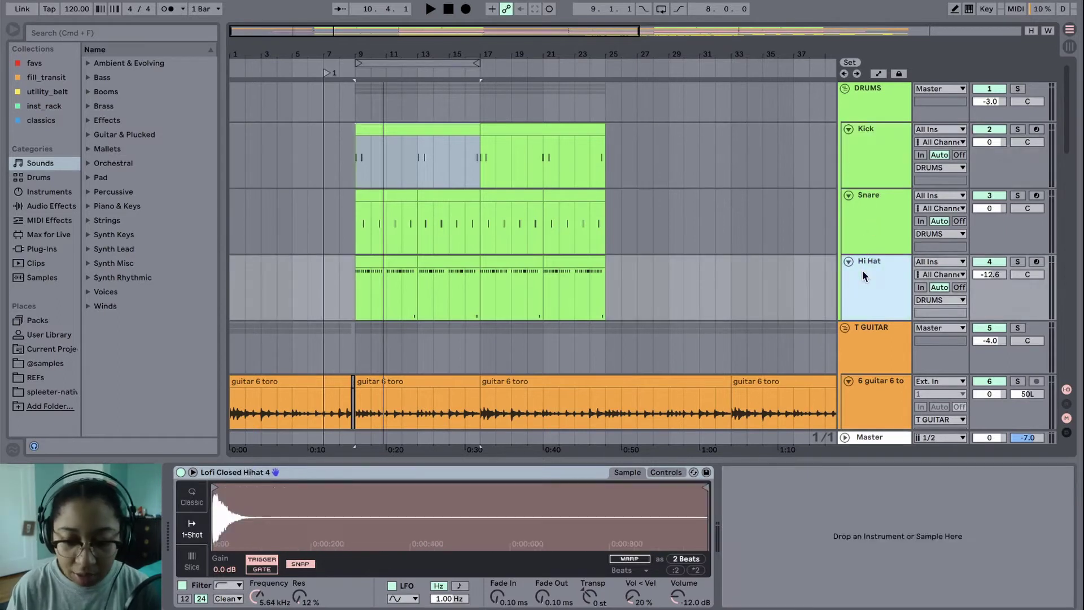
# Open the Hi Hat clip's MIDI notes and play the soloed Hi Hat track from bar 11.
pyautogui.click(384, 290)
pyautogui.doubleClick(385, 290)
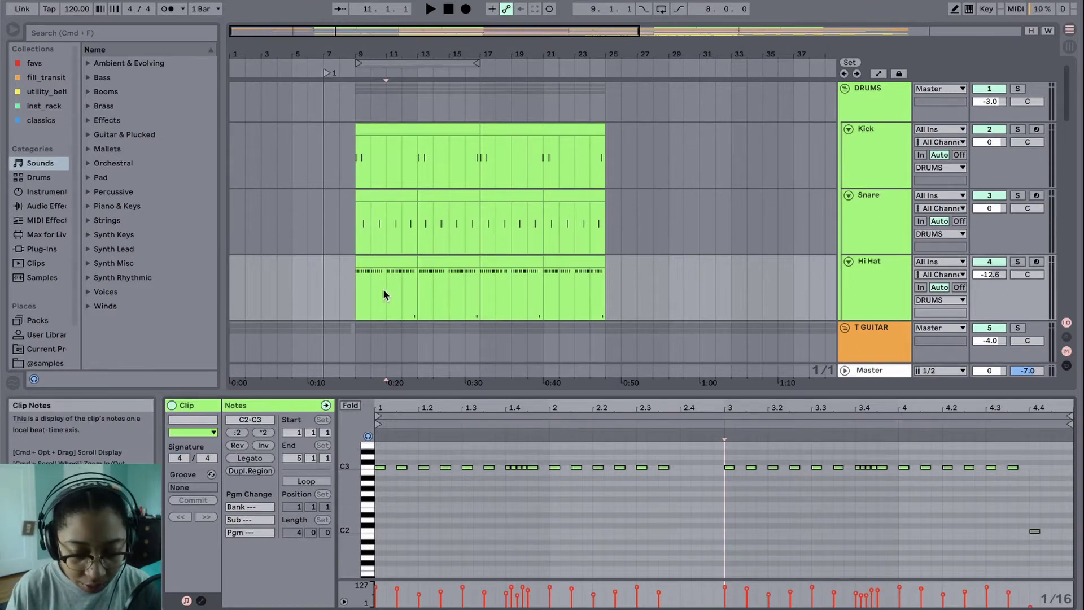
pyautogui.press('space')
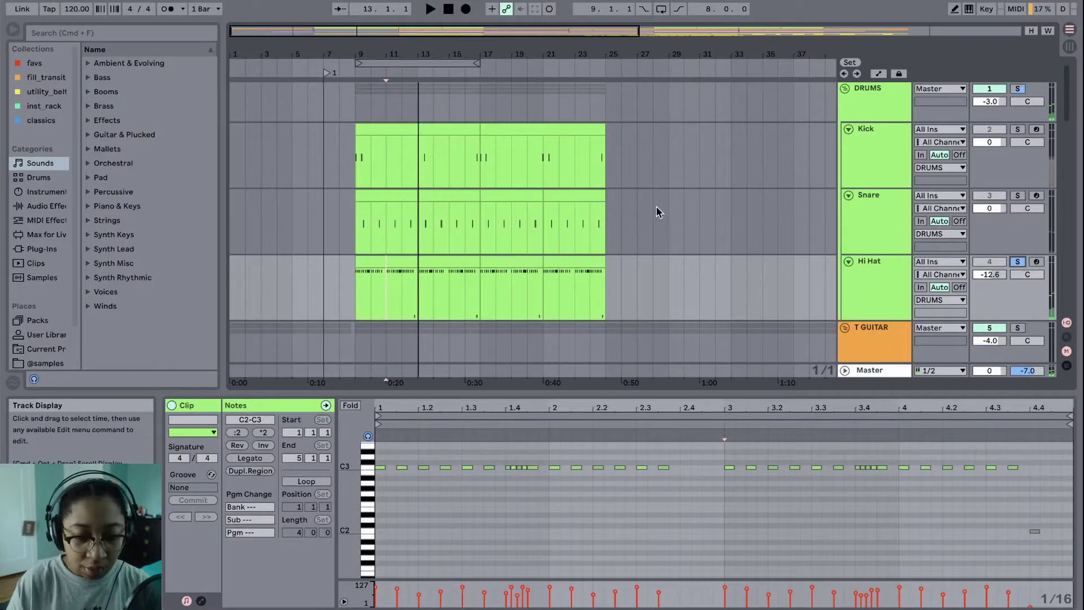
# Solo the whole DRUMS group, play it from bar 9, and select the group to examine its devices.
pyautogui.click(1017, 89)
pyautogui.click(1018, 89)
pyautogui.click(467, 130)
pyautogui.press('space')
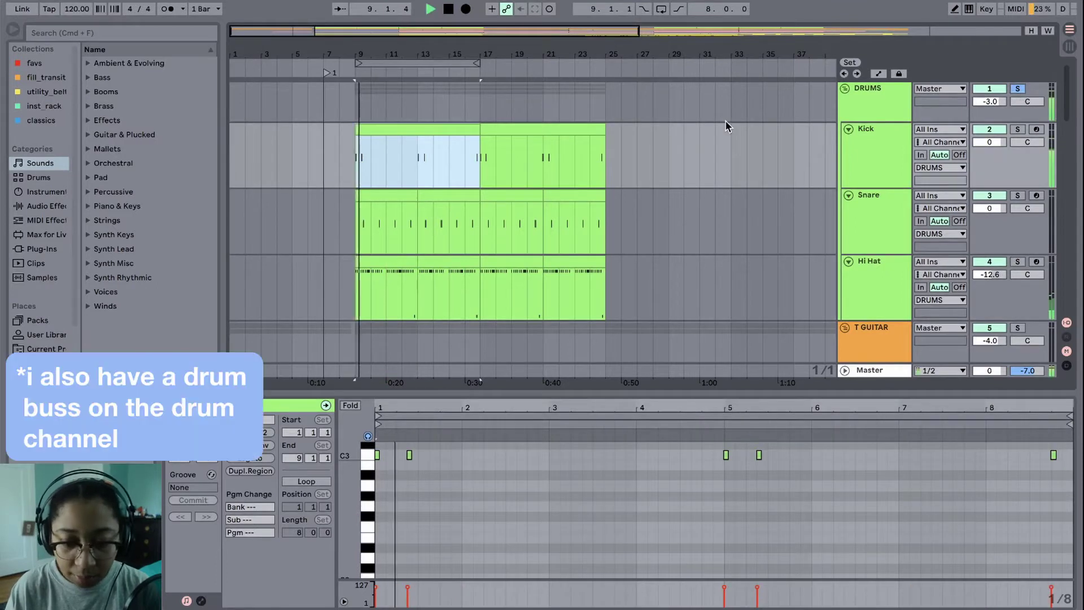
pyautogui.click(881, 106)
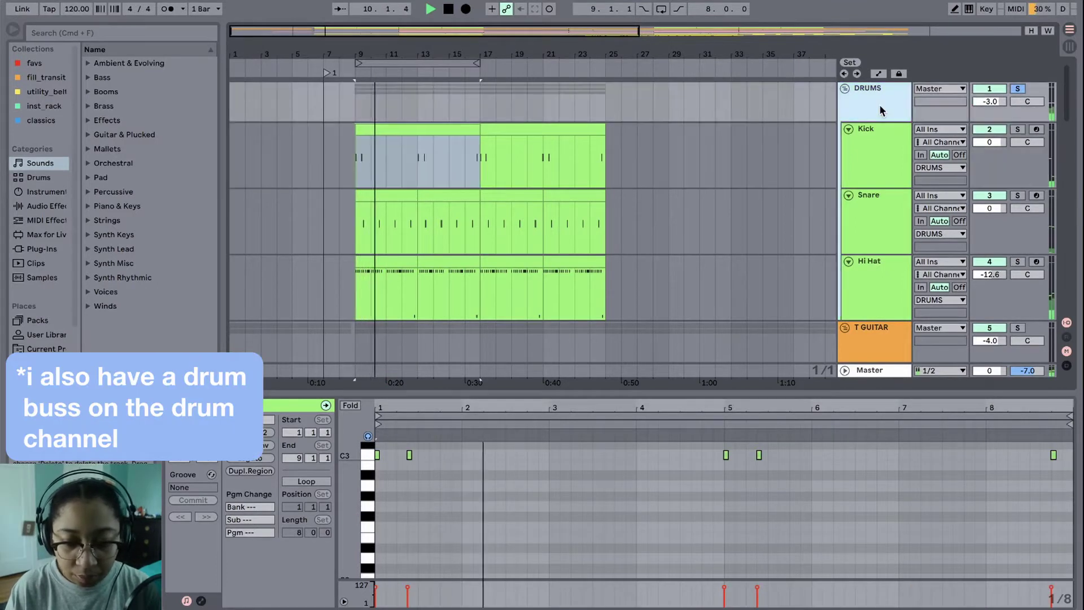
pyautogui.doubleClick(879, 104)
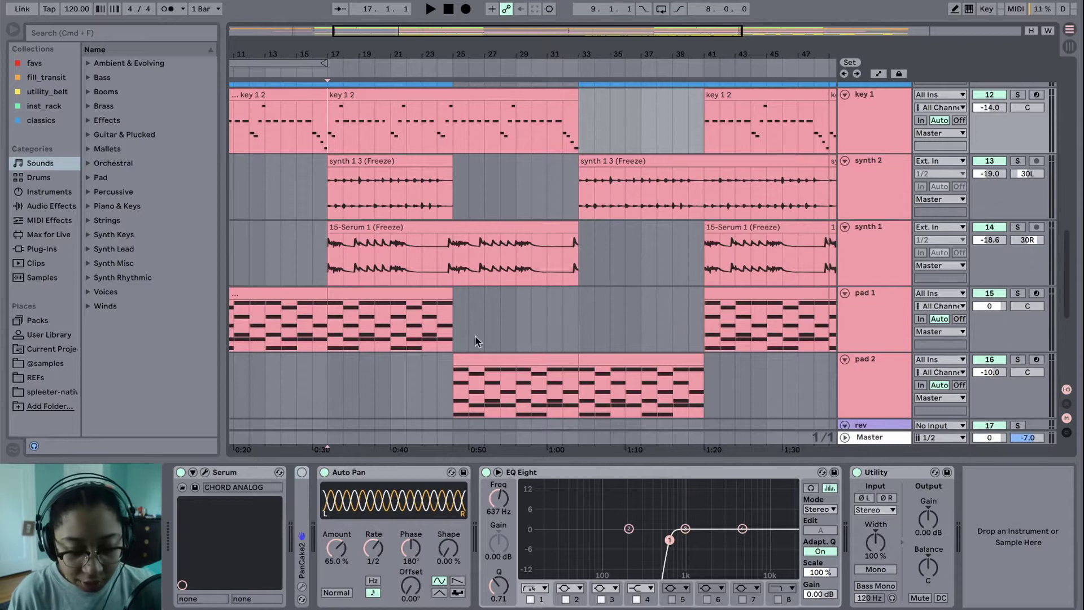
# Solo the pad 1 track, view its device chain, and set the playback start at bar 21.
pyautogui.click(377, 323)
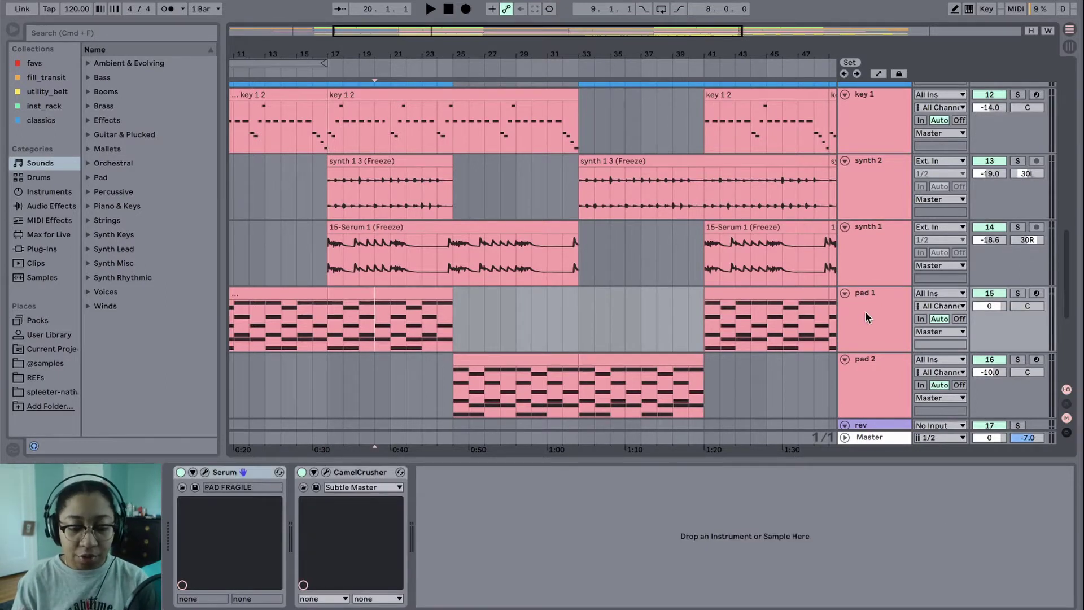
pyautogui.click(390, 326)
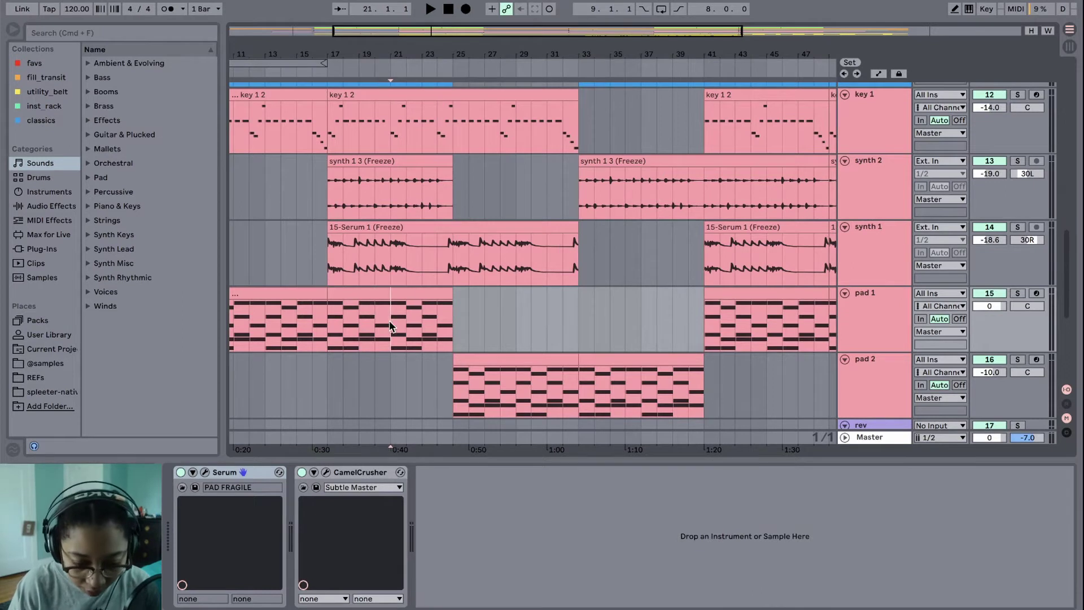
pyautogui.click(1018, 294)
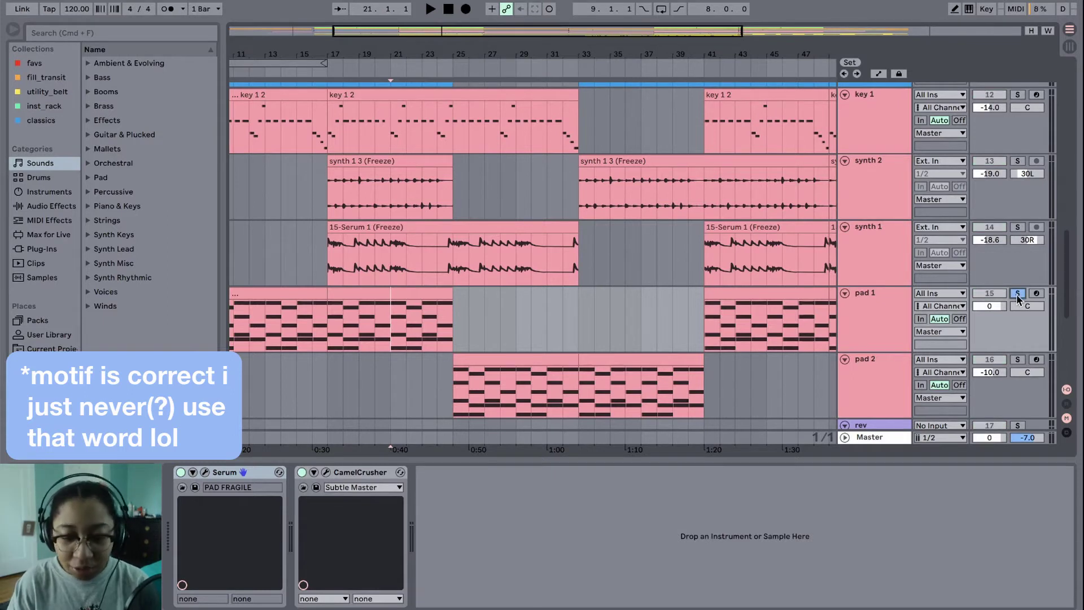
pyautogui.click(860, 320)
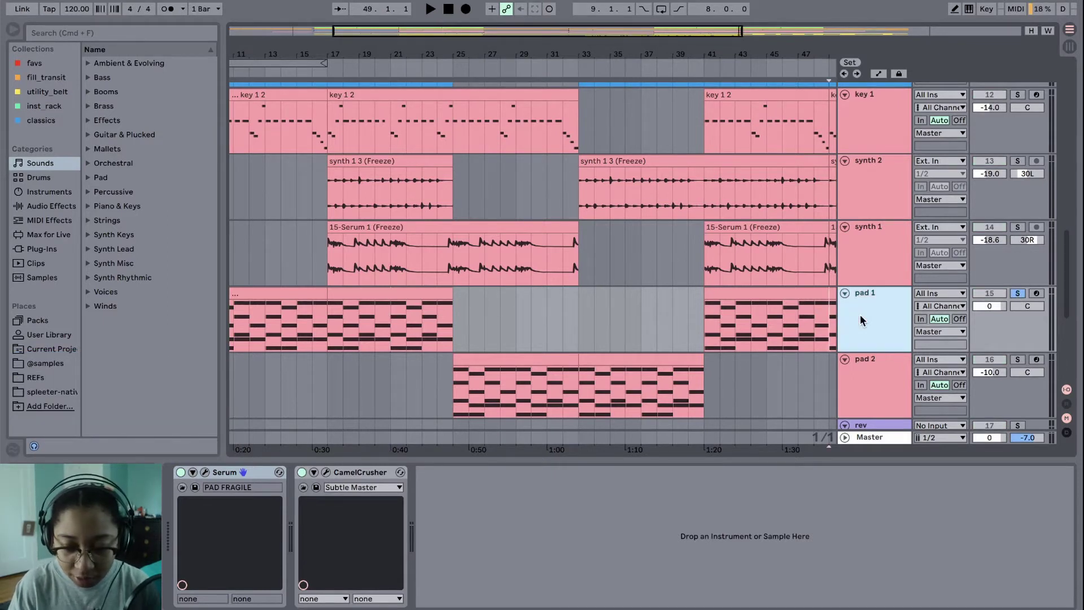
pyautogui.click(391, 320)
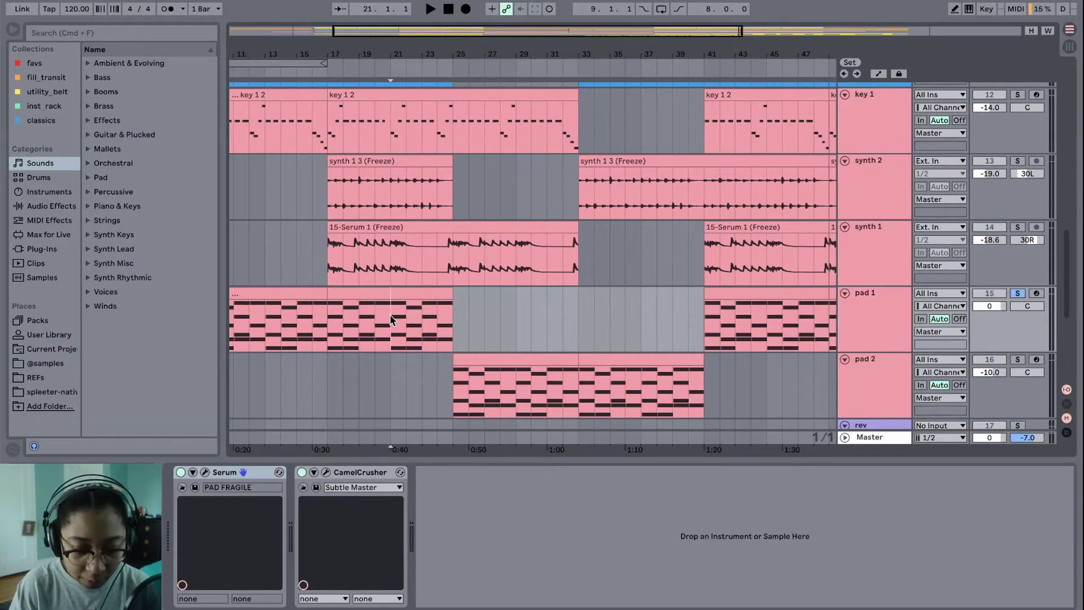
# Examine pad 1's Serum settings while it plays, and its CamelCrusher settings, closing each plug-in window.
pyautogui.click(206, 472)
pyautogui.press('space')
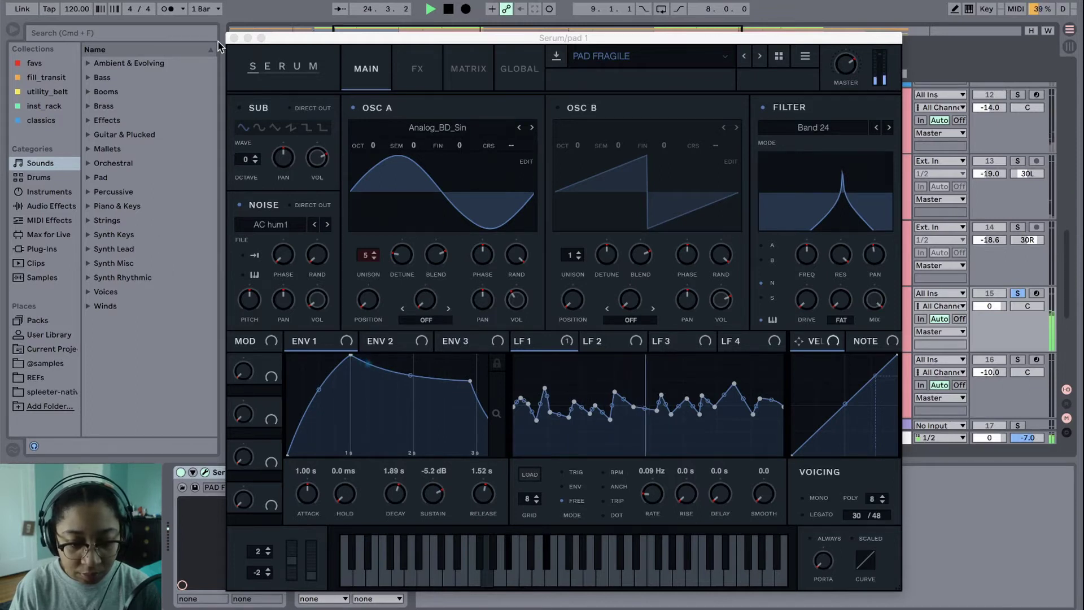
pyautogui.press('space')
pyautogui.click(234, 38)
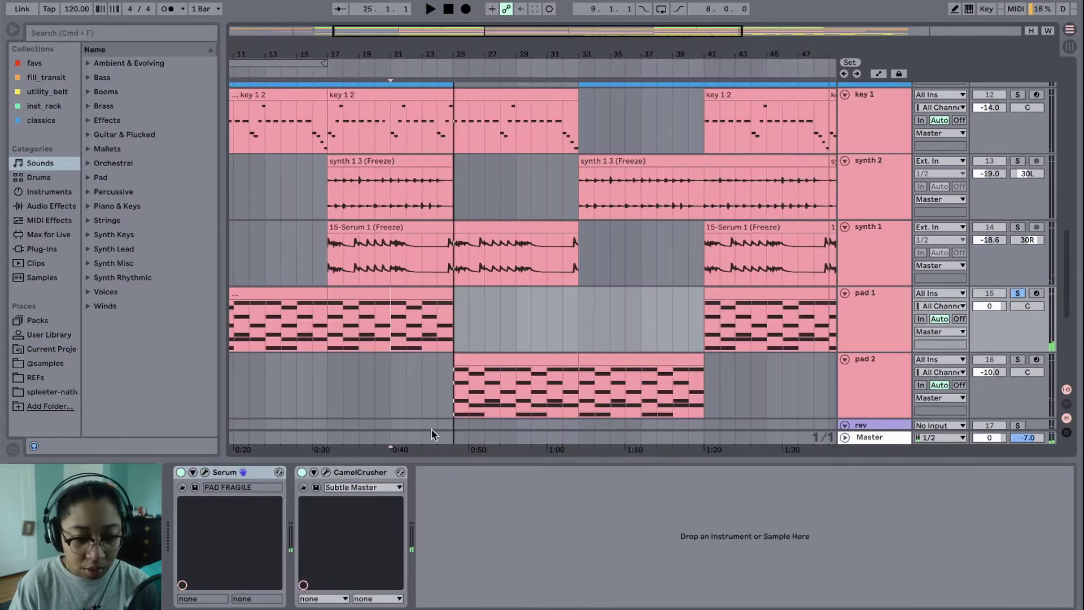
pyautogui.click(327, 472)
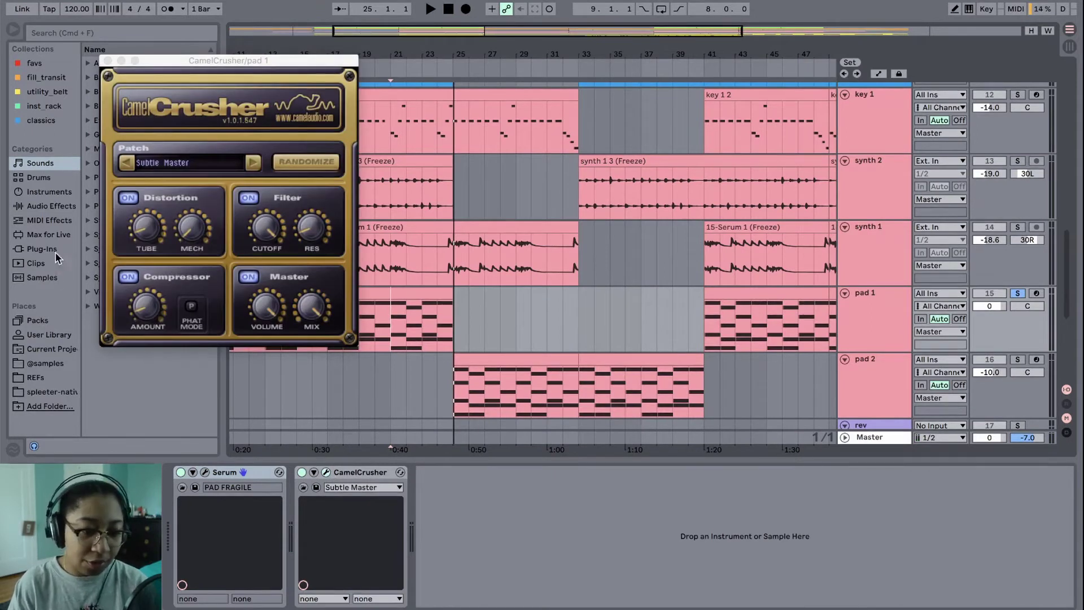
pyautogui.click(108, 61)
# Solo the pad 2 track and play it from bar 25 while examining its Serum settings, and close the plug-in window.
pyautogui.click(878, 387)
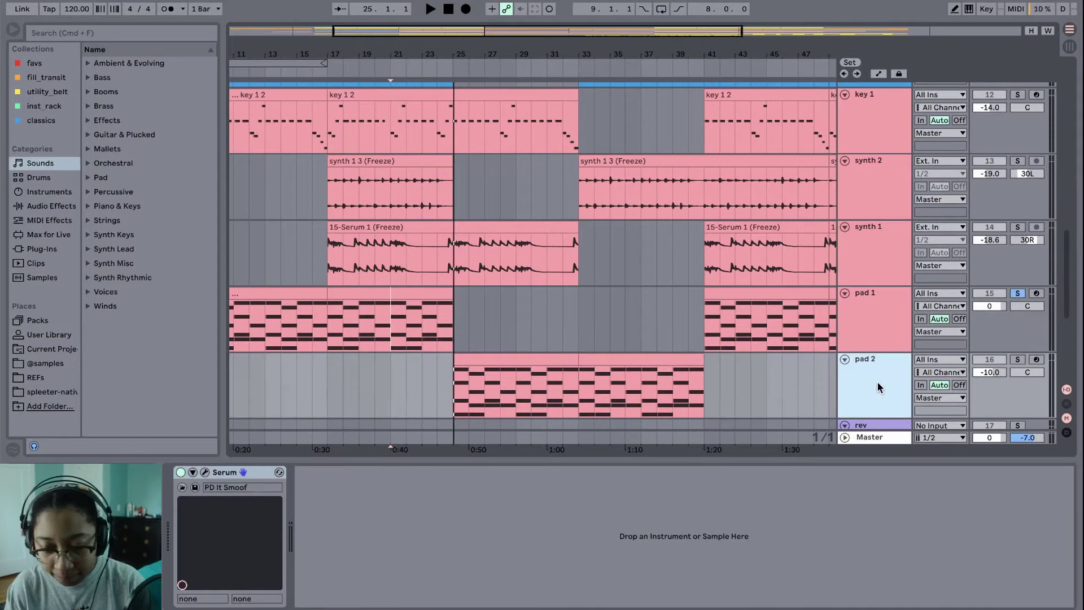
pyautogui.click(1019, 361)
pyautogui.click(469, 379)
pyautogui.click(815, 374)
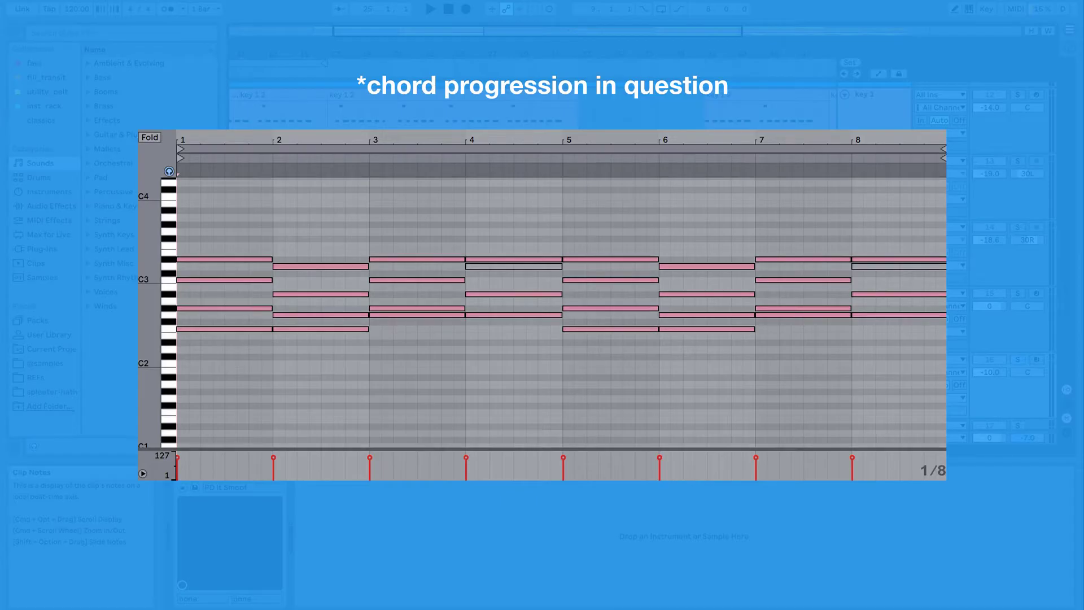
pyautogui.click(194, 487)
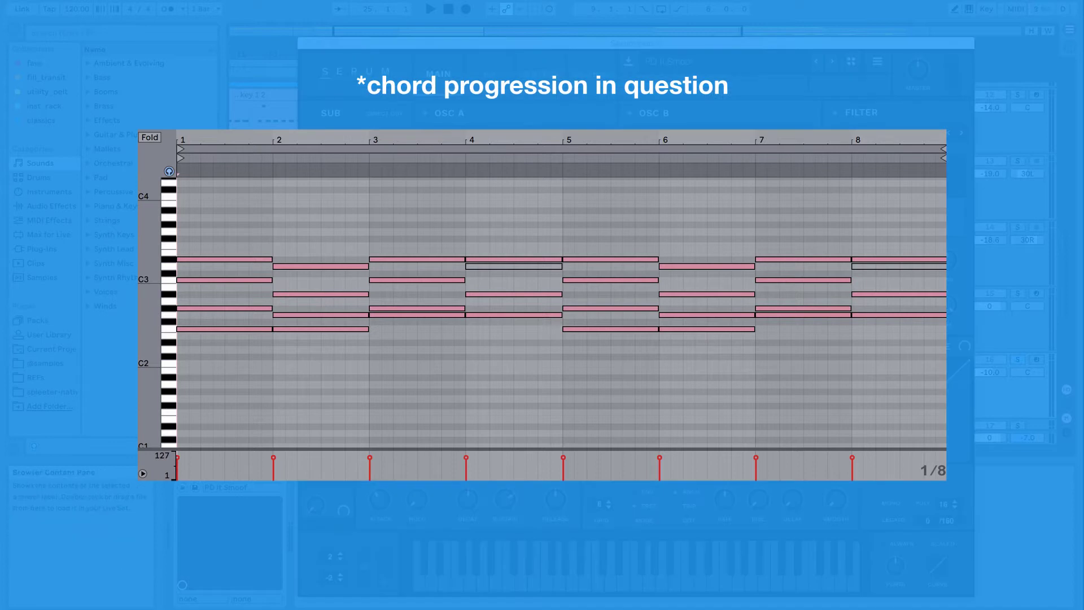
pyautogui.press('space')
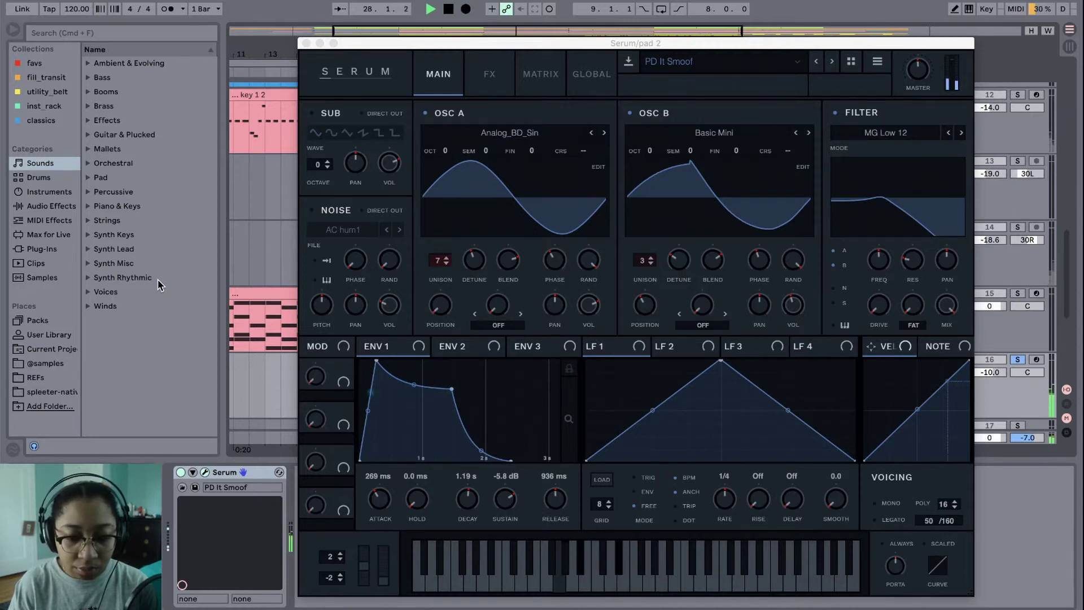
pyautogui.press('space')
pyautogui.click(305, 43)
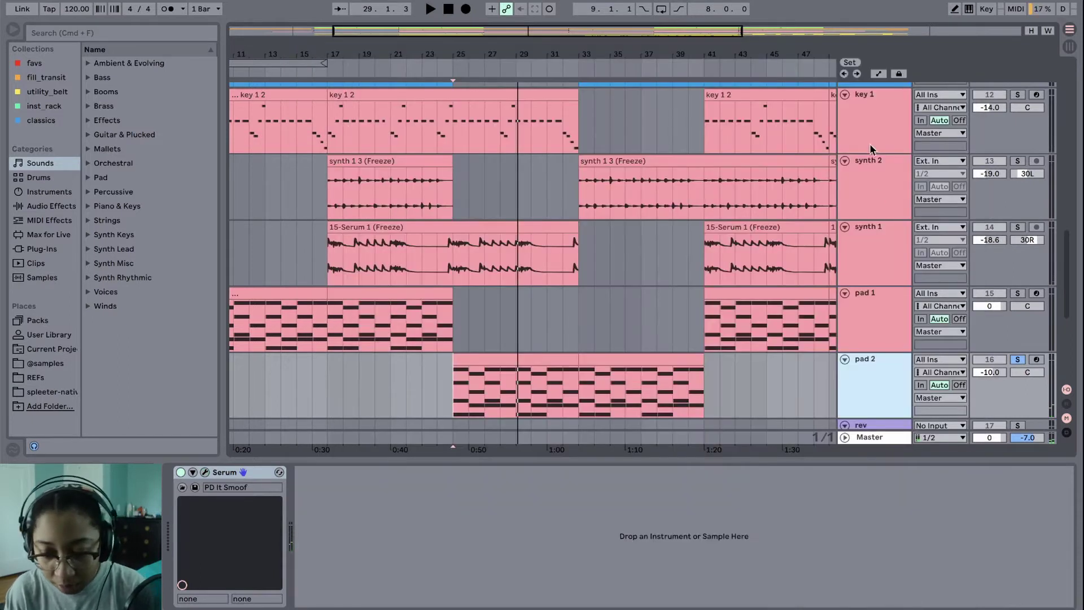
# Play the soloed key 1 track from bar 17 and examine its Serum, Auto Pan and EQ Eight settings.
pyautogui.click(520, 144)
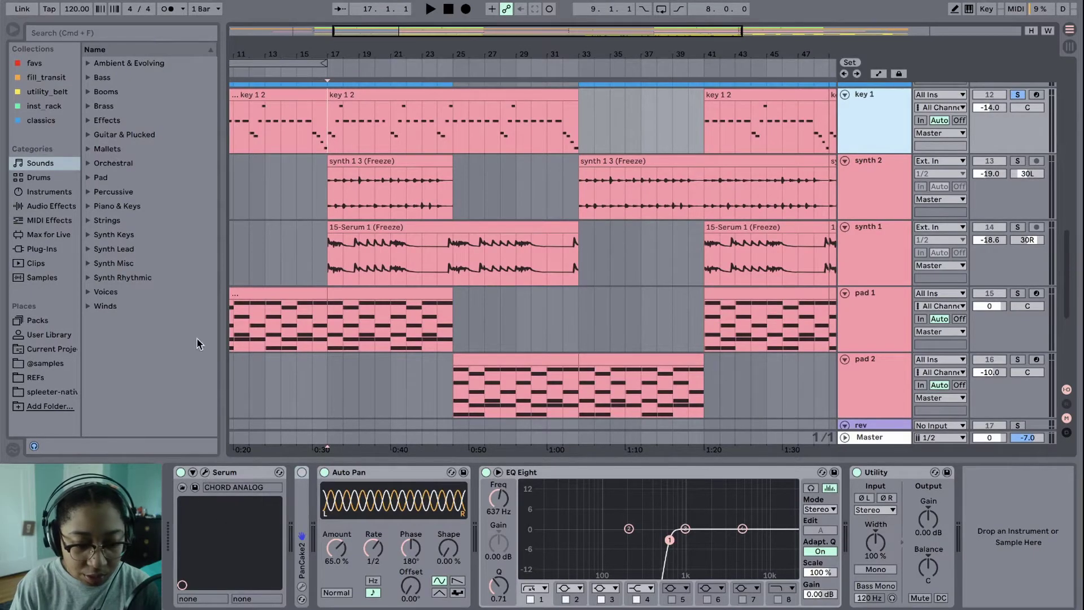
pyautogui.press('super+alt+p')
pyautogui.press('space')
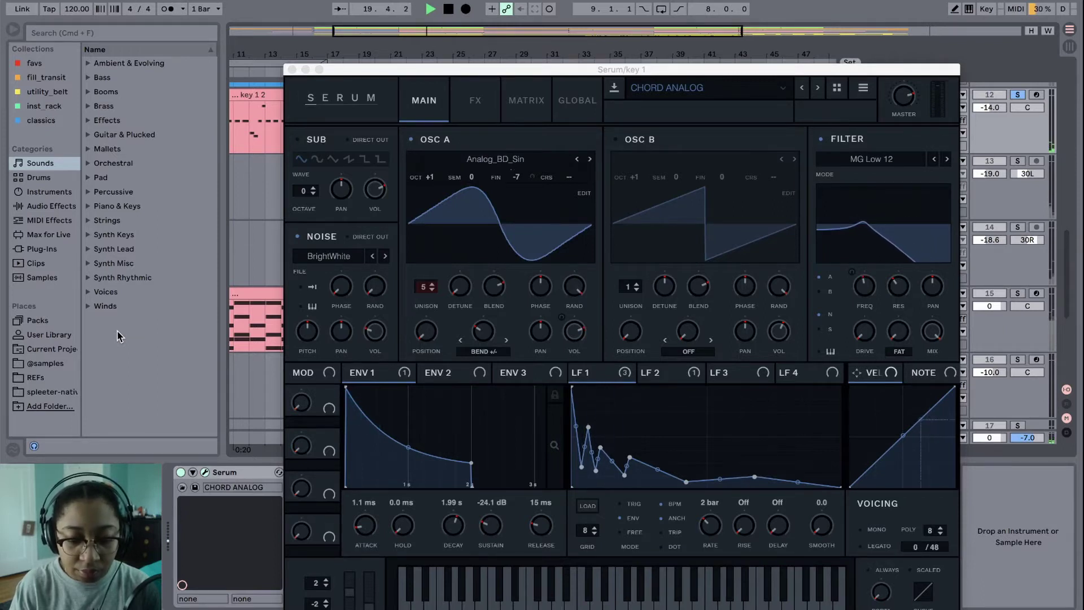
pyautogui.press('space')
pyautogui.click(292, 69)
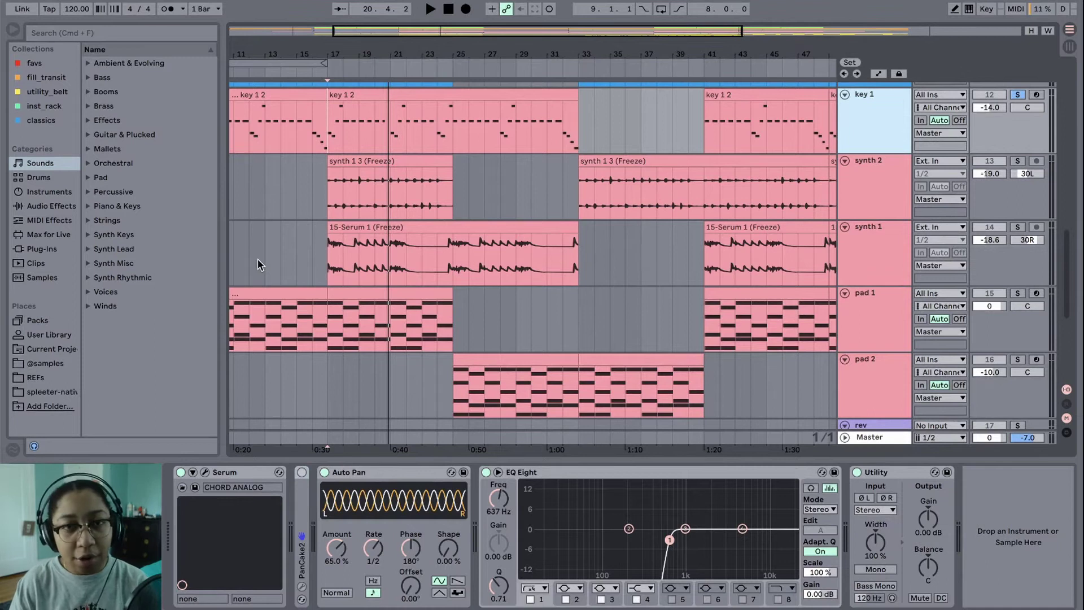
pyautogui.click(346, 478)
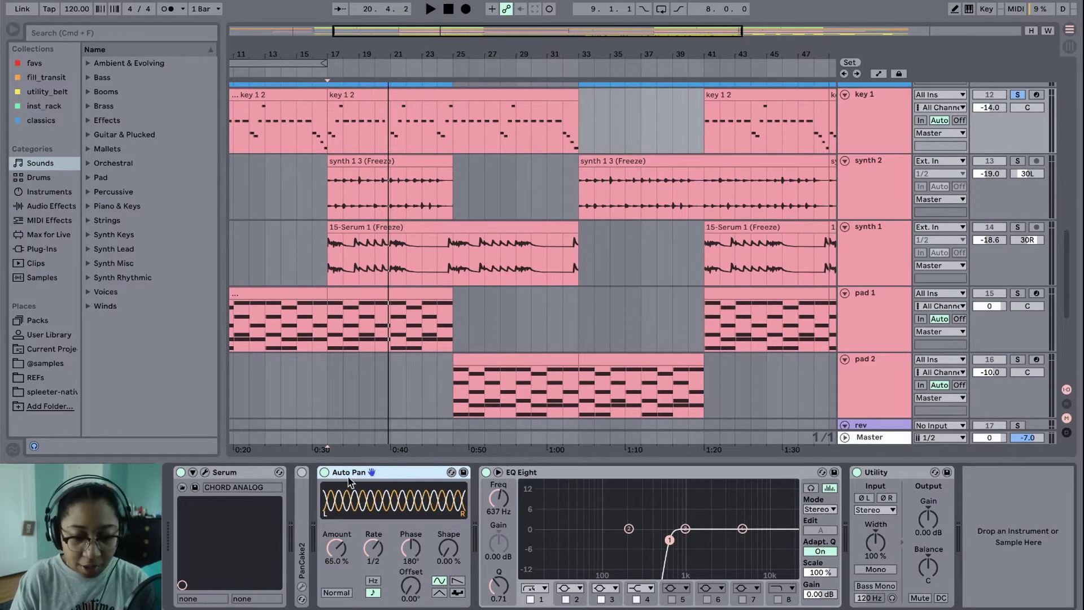
pyautogui.click(548, 476)
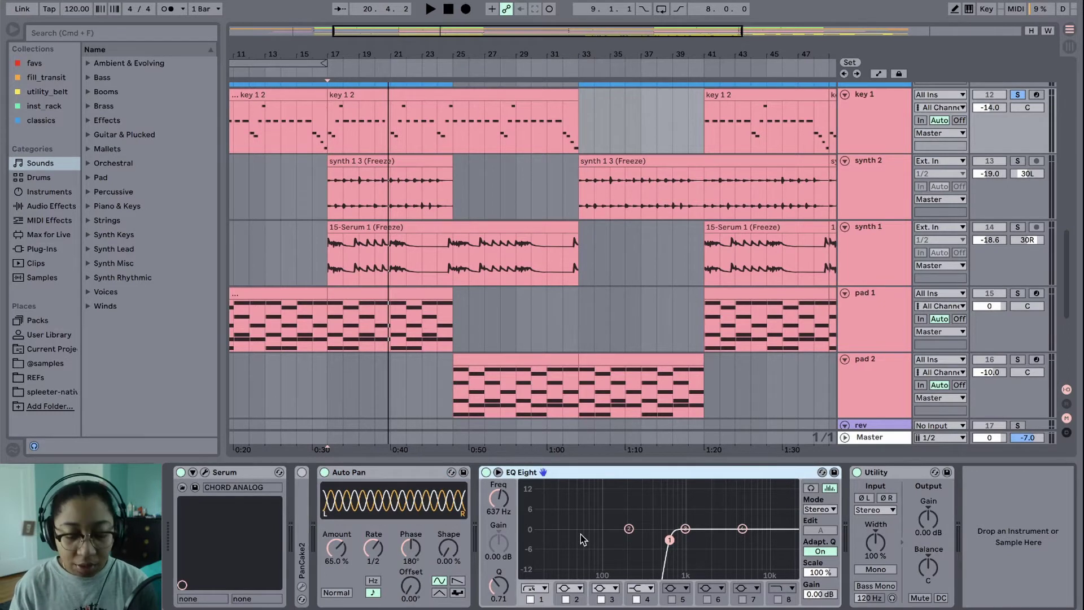
# Solo the synth 2 track, play its frozen clip from bar 17, and examine its EQ Eight and Utility effects.
pyautogui.click(861, 186)
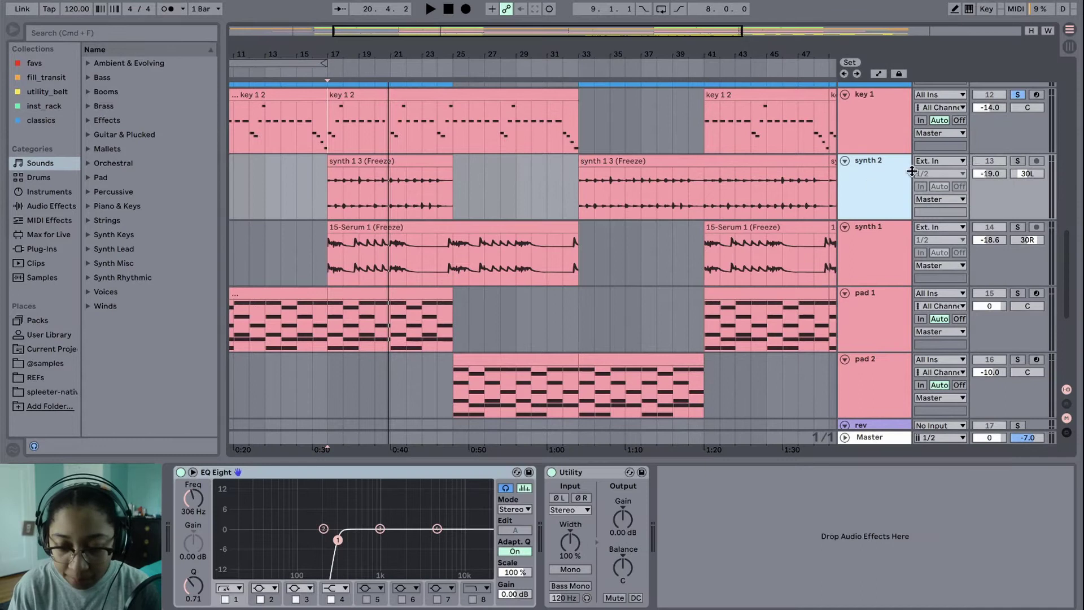
pyautogui.click(1016, 161)
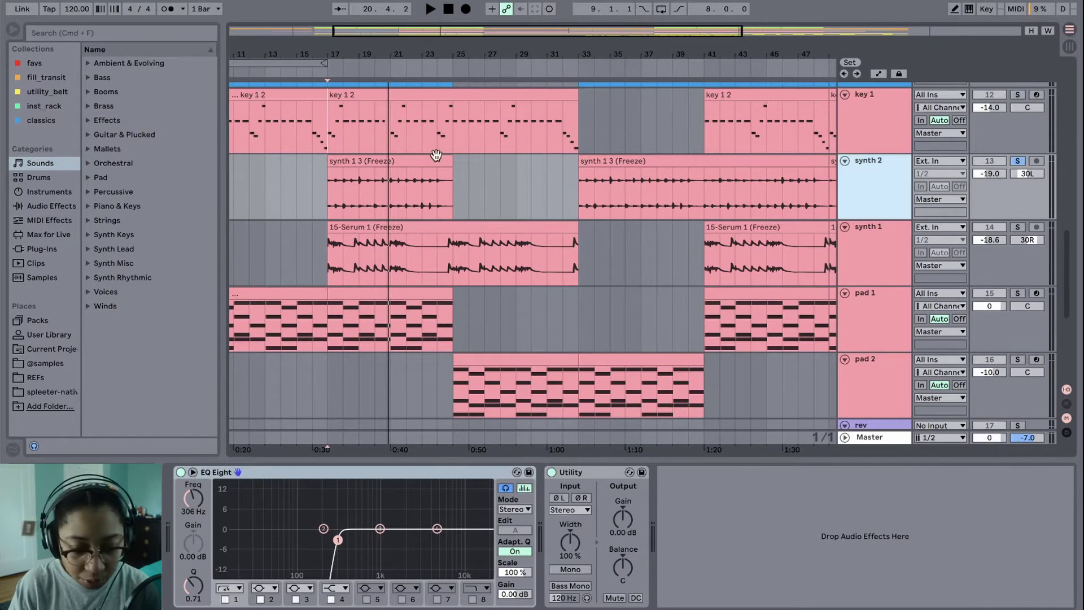
pyautogui.click(400, 160)
pyautogui.press('space')
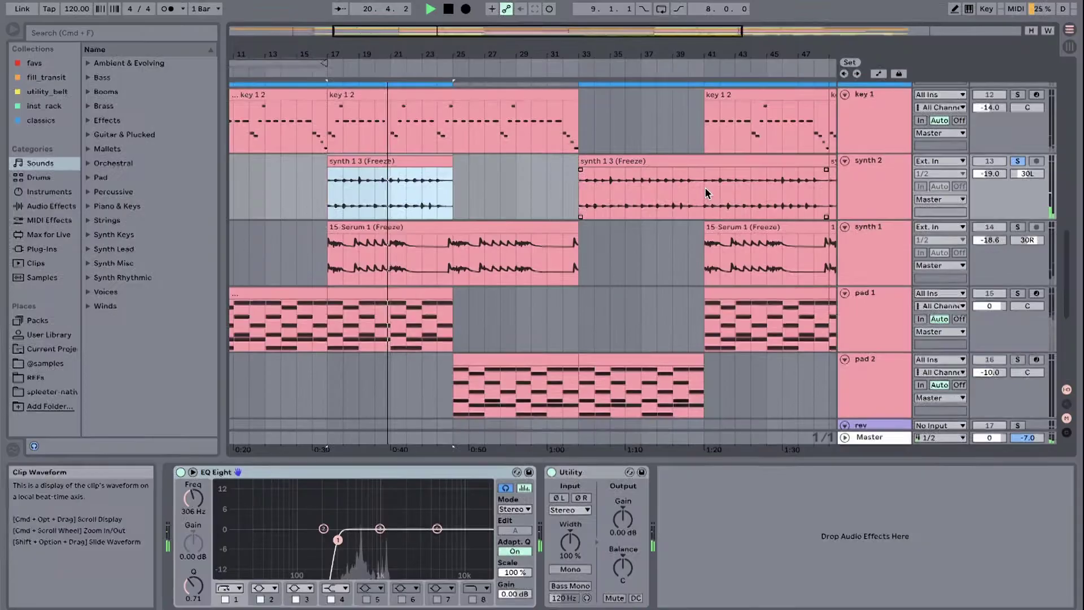
pyautogui.press('space')
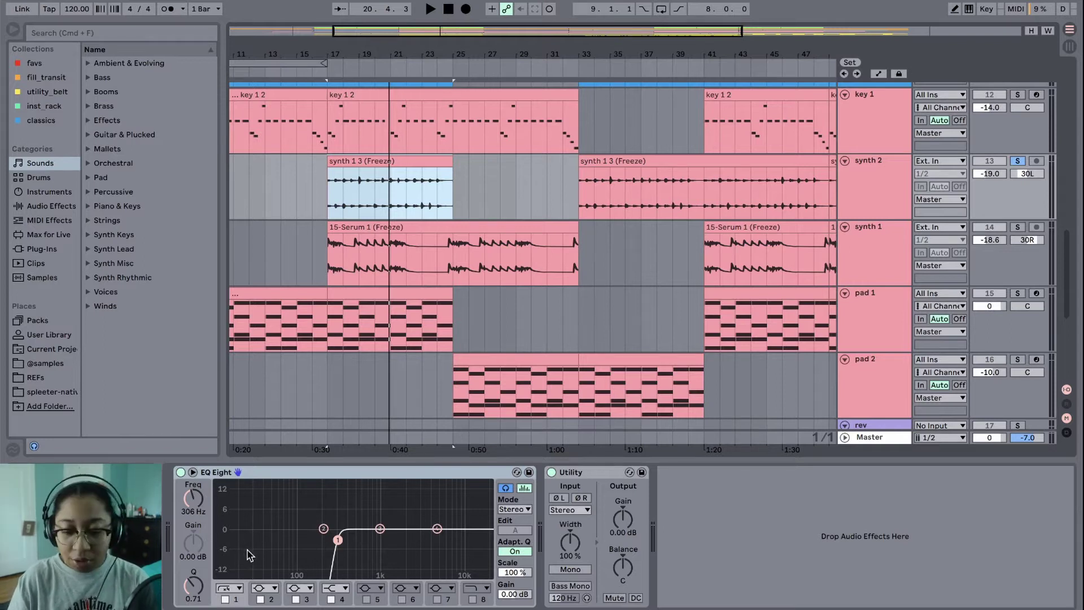
pyautogui.click(844, 190)
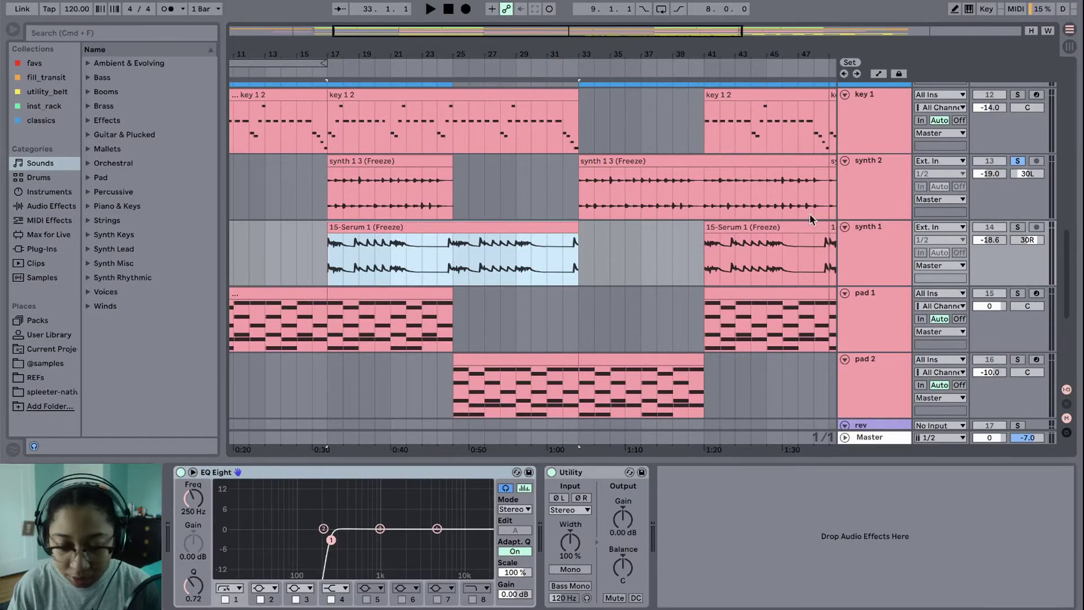
# Switch the solo to the synth 1 track and play its frozen Serum clip from bar 17.
pyautogui.click(1018, 227)
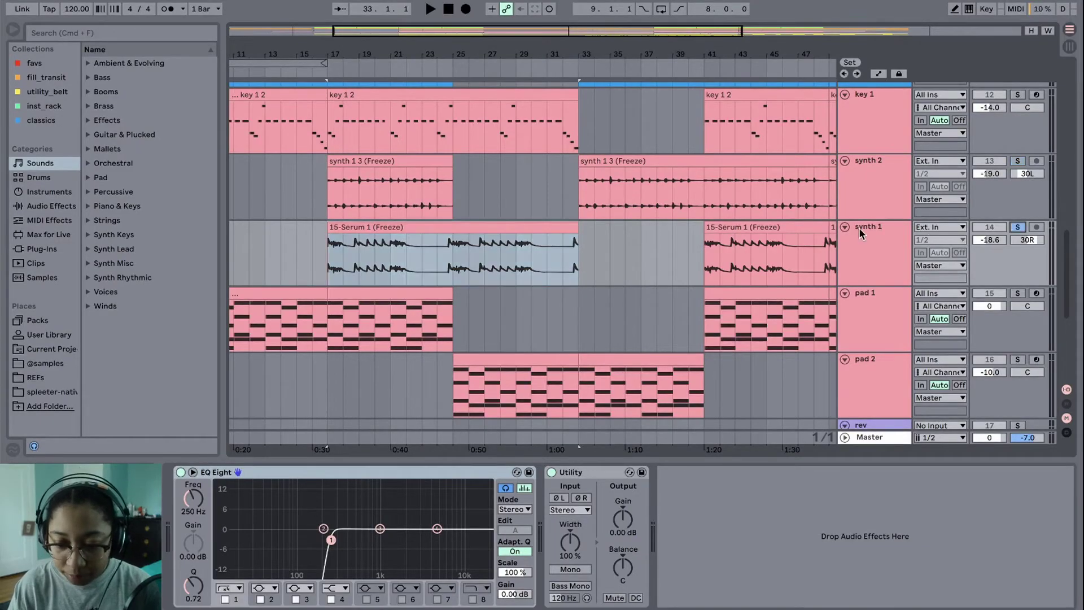
pyautogui.click(859, 229)
pyautogui.click(410, 227)
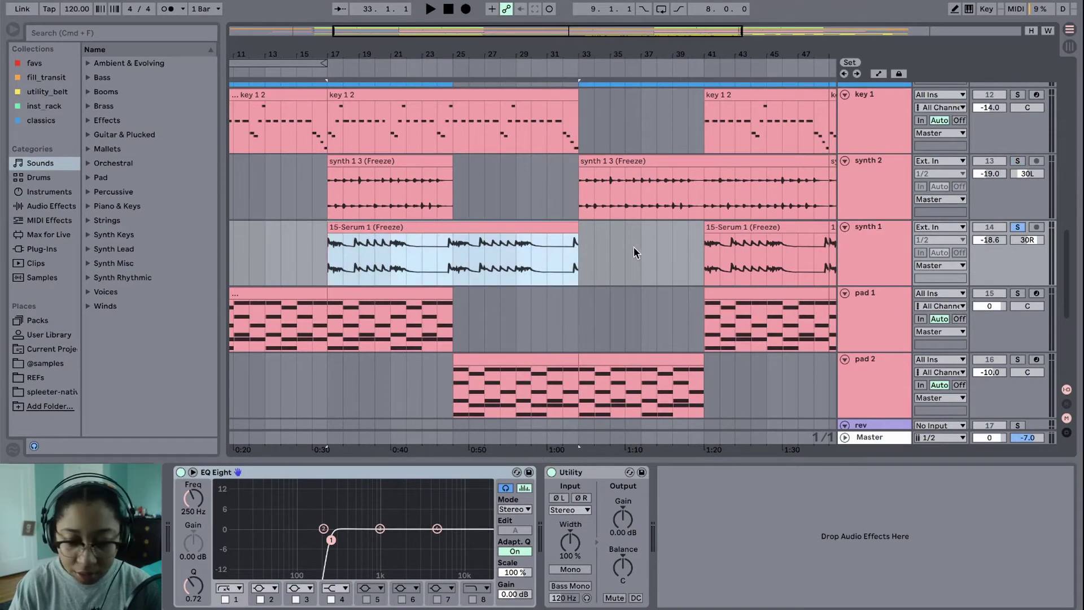
pyautogui.press('space')
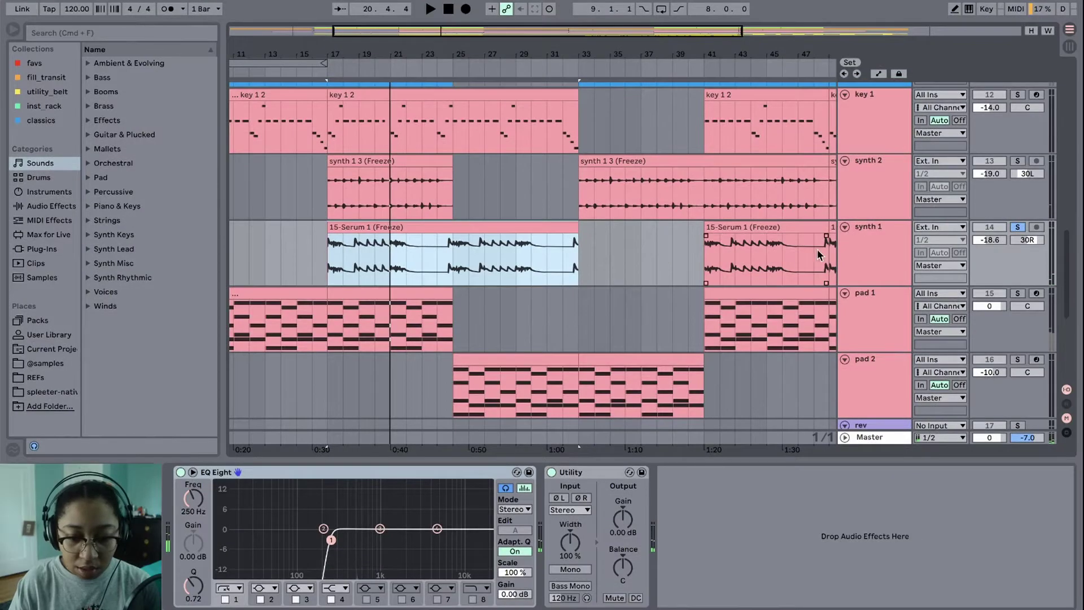
# Examine the soloed synth 1 track's frozen Serum clip and its EQ Eight and Utility effects, and return the playback start to bar 17.
pyautogui.click(868, 250)
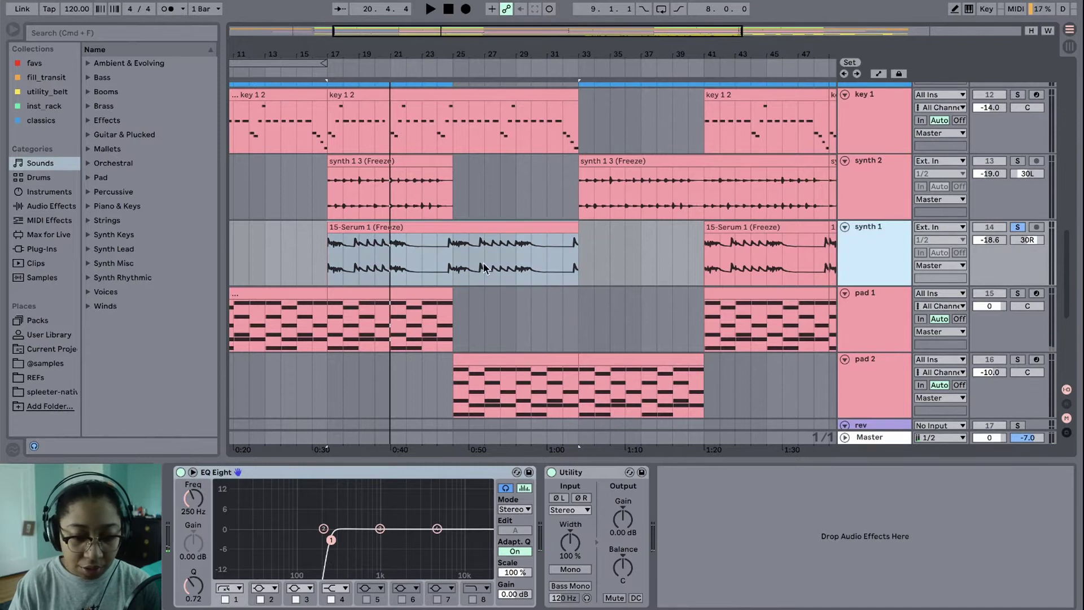
pyautogui.click(415, 229)
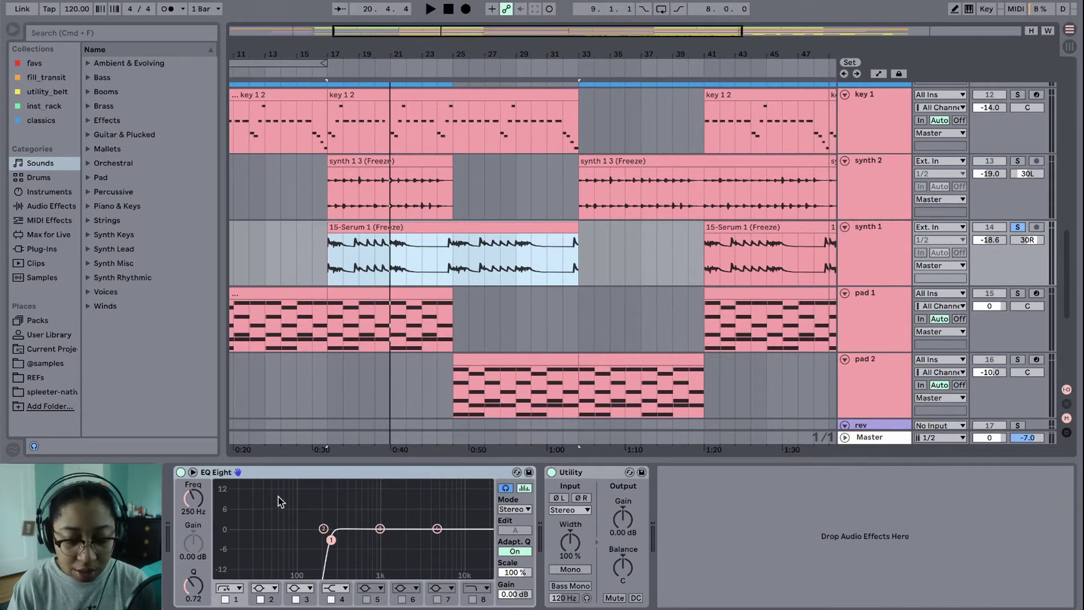
pyautogui.click(328, 259)
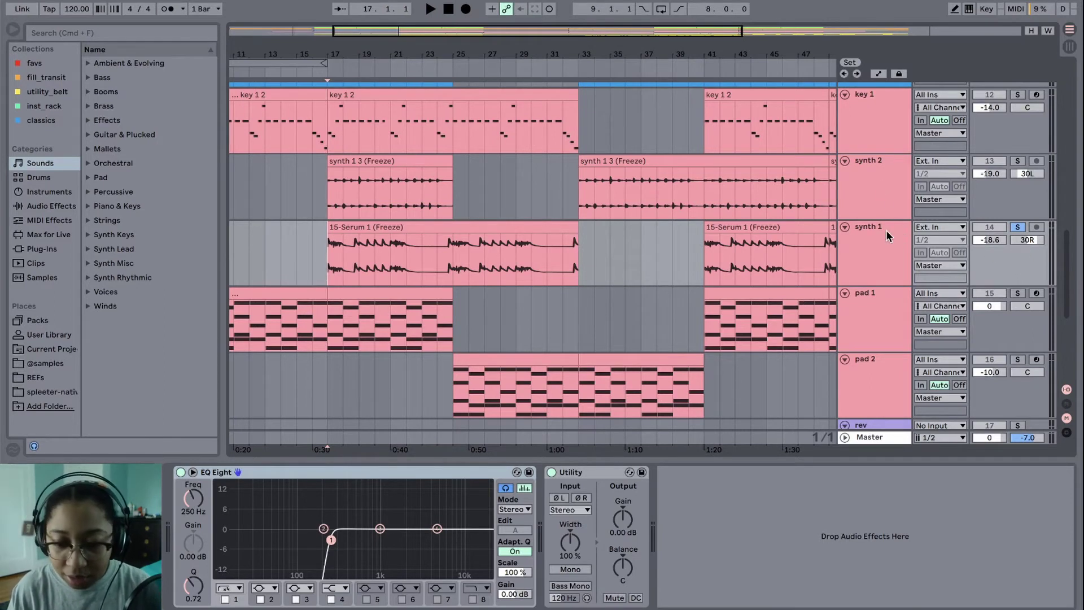
# Add key 1, synth 2, pad 1 and pad 2 to the soloed synth 1 track and play them together.
pyautogui.click(1017, 95)
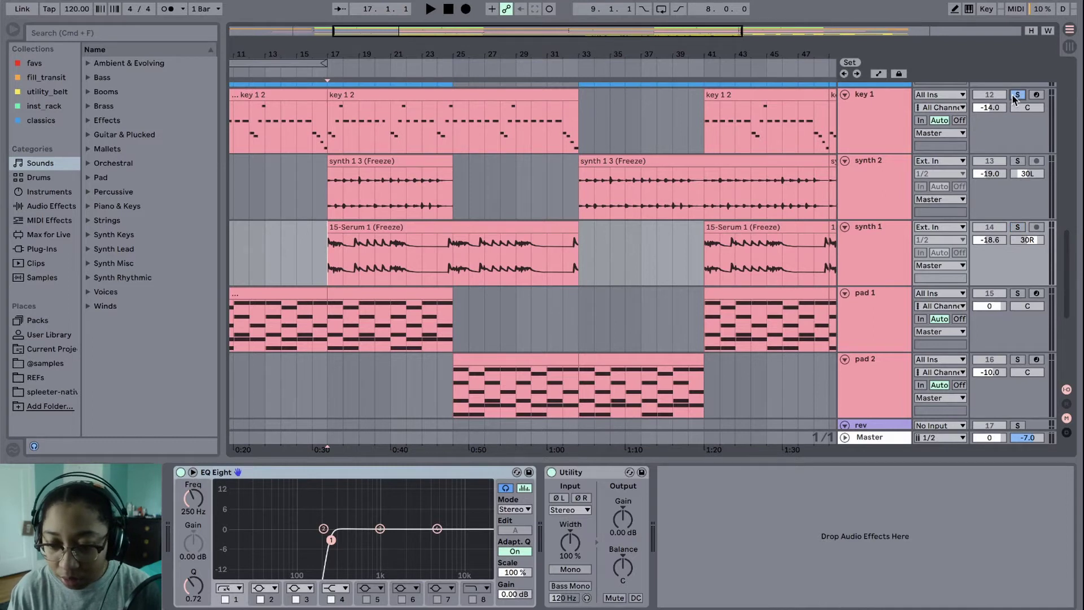
pyautogui.click(1017, 161)
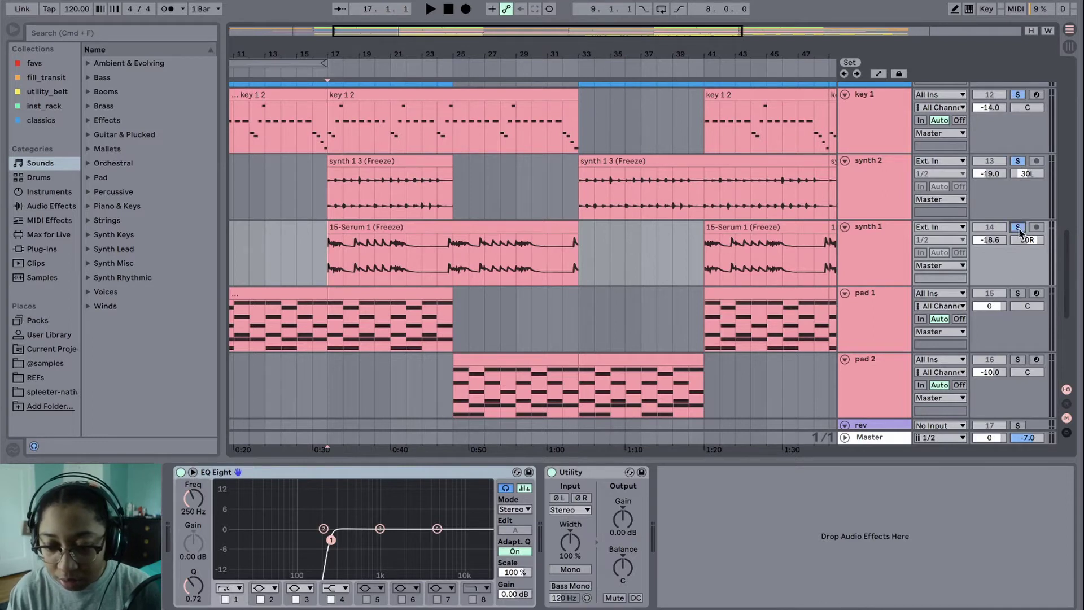
pyautogui.click(1018, 293)
pyautogui.click(1017, 361)
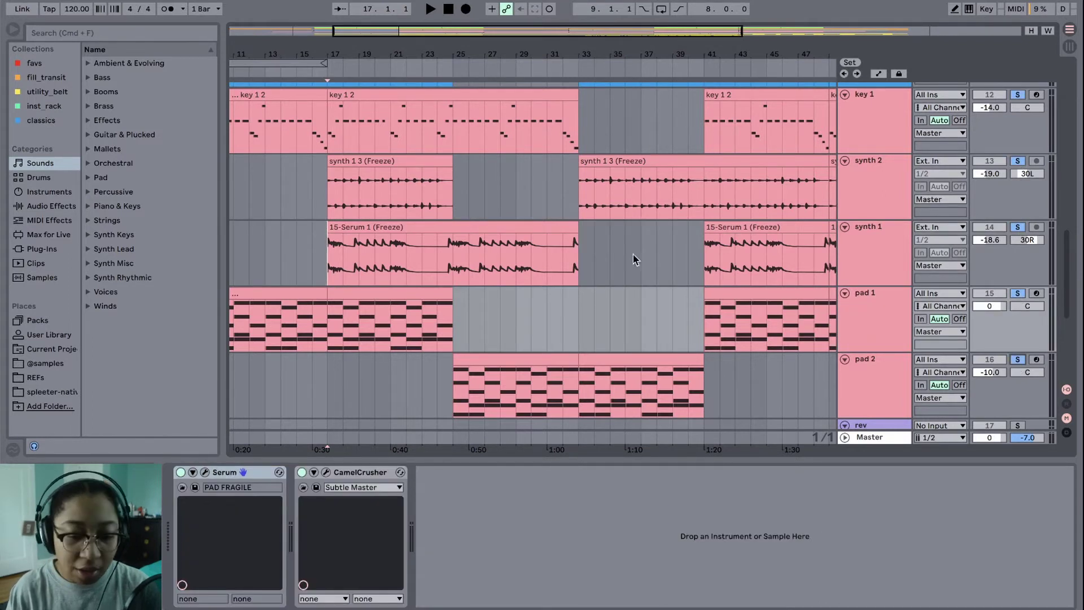
pyautogui.click(316, 178)
pyautogui.press('space')
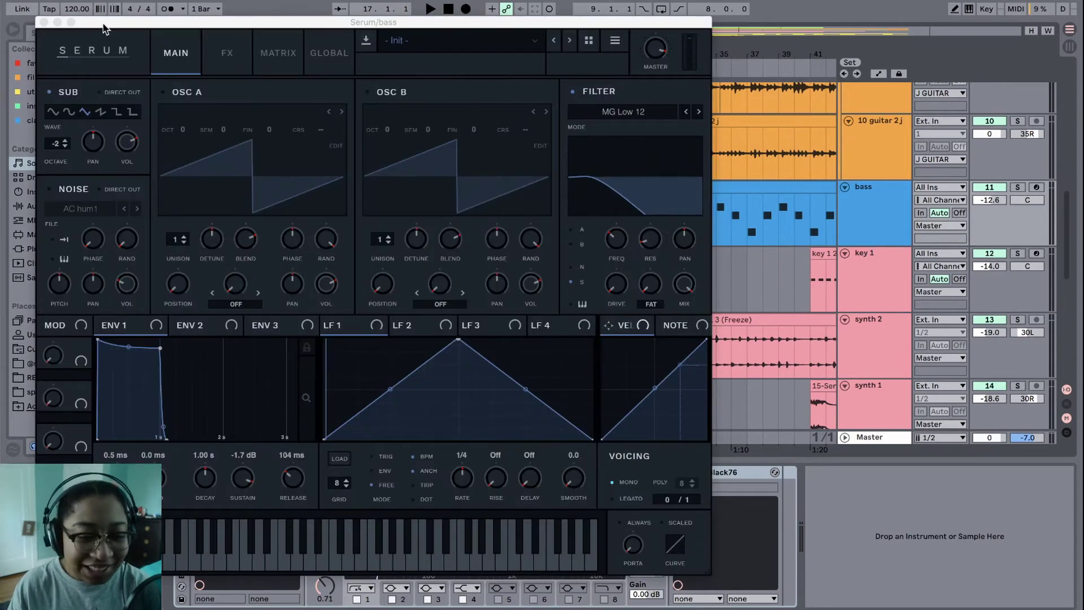
# Move and hide the bass track's Serum window, and examine the track's EQ Eight and Black76 effects.
pyautogui.moveTo(103, 28); pyautogui.dragTo(335, 11)
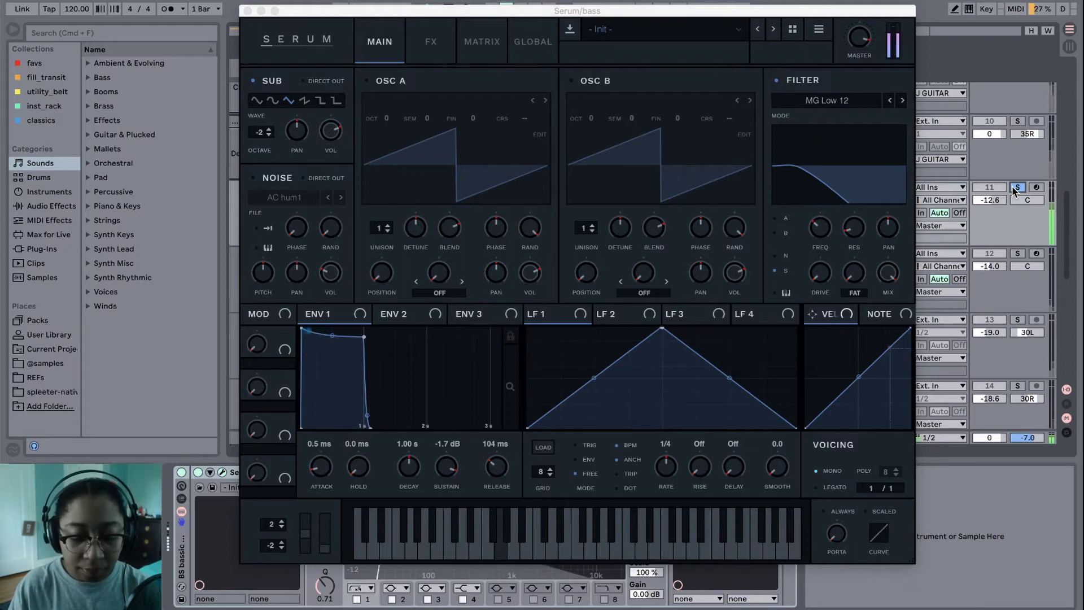
pyautogui.press('super+alt+p')
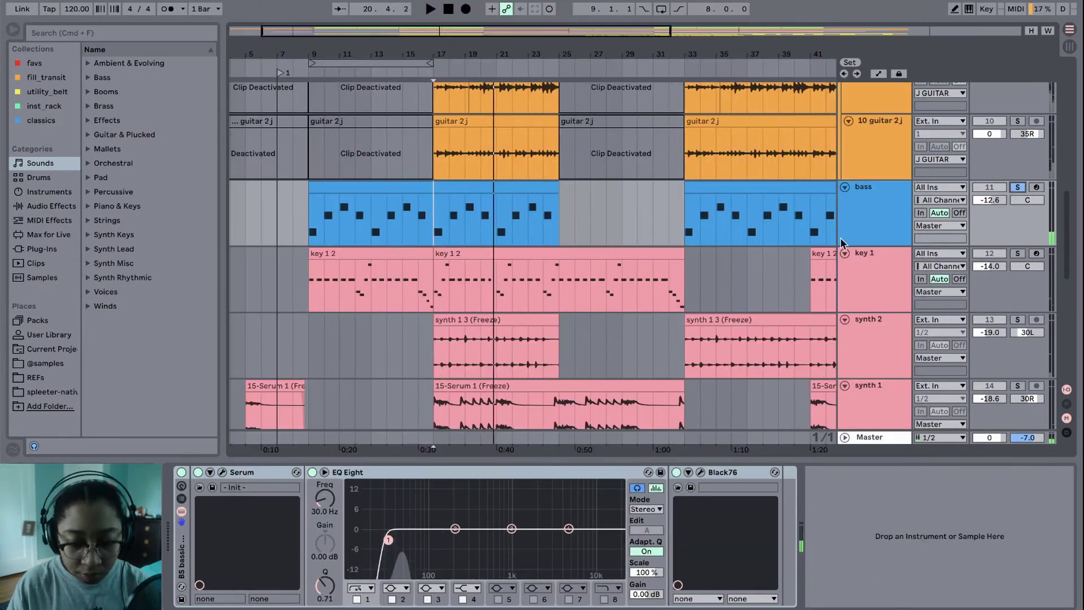
pyautogui.click(901, 204)
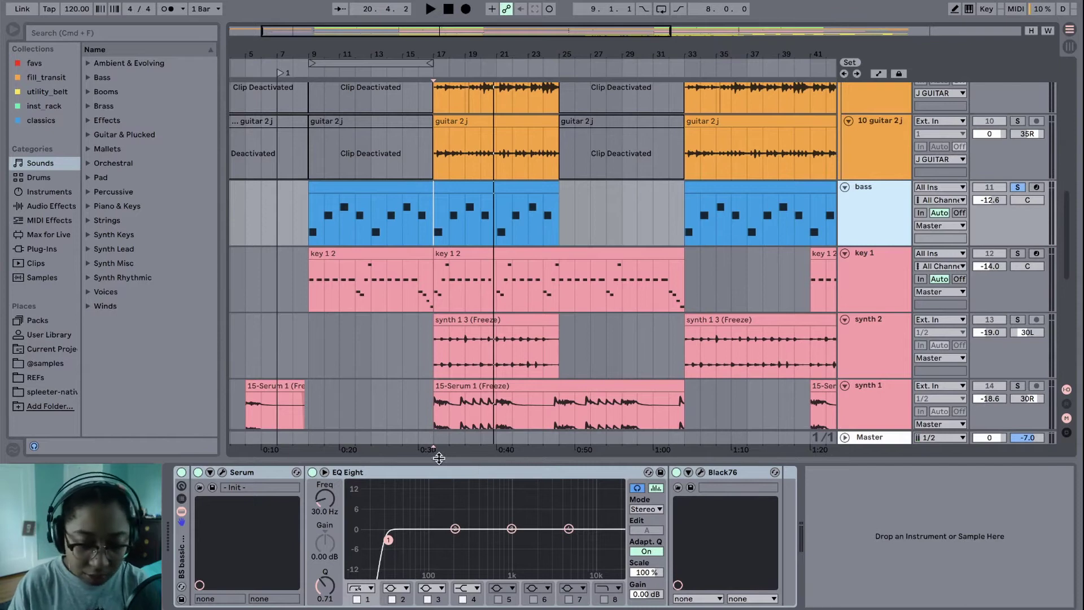
pyautogui.click(361, 471)
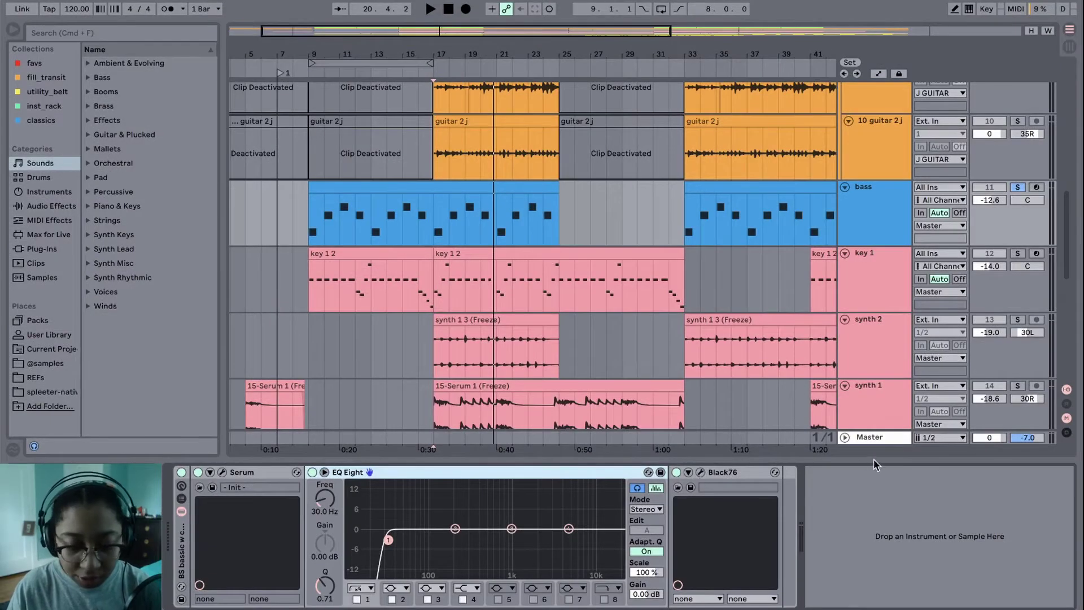
pyautogui.click(716, 472)
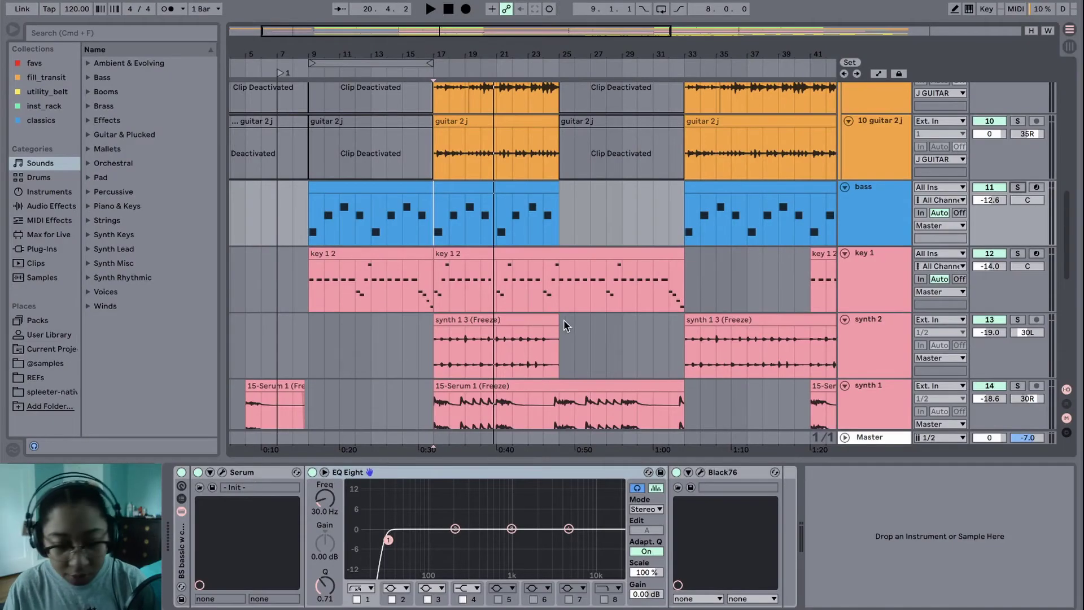
# Locate the rev 1 clip below the pad tracks and solo the rev track.
pyautogui.scroll(-10, 555, 320)
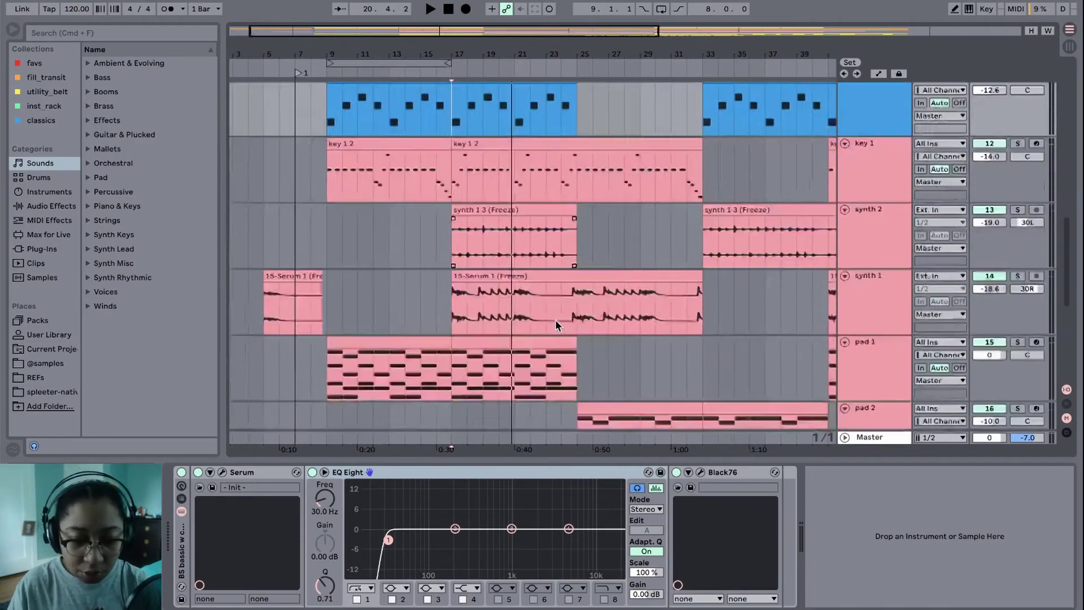
pyautogui.scroll(15, 555, 321)
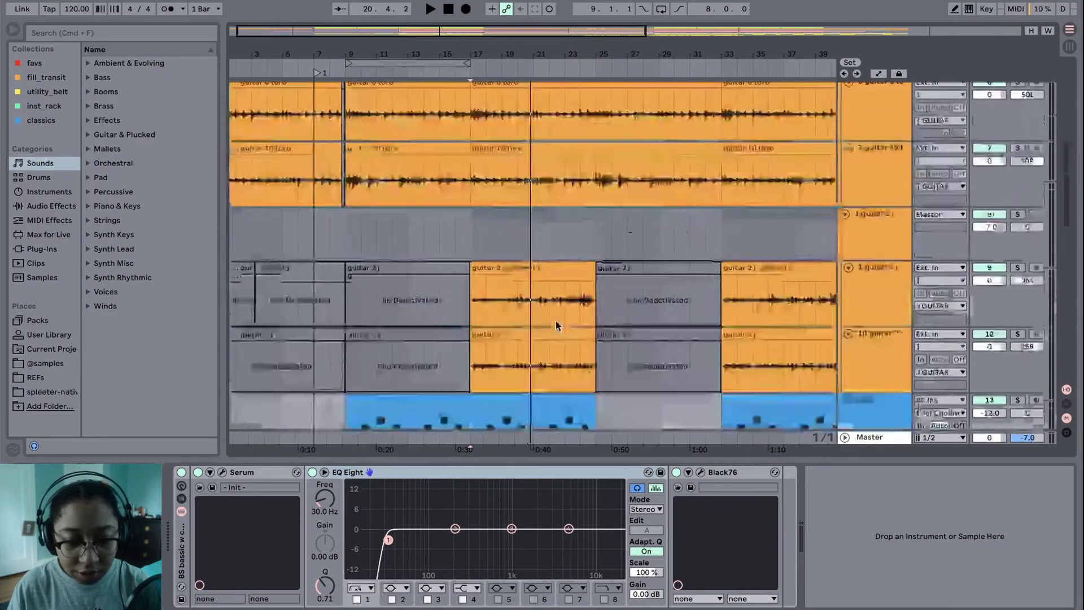
pyautogui.scroll(-12, 555, 320)
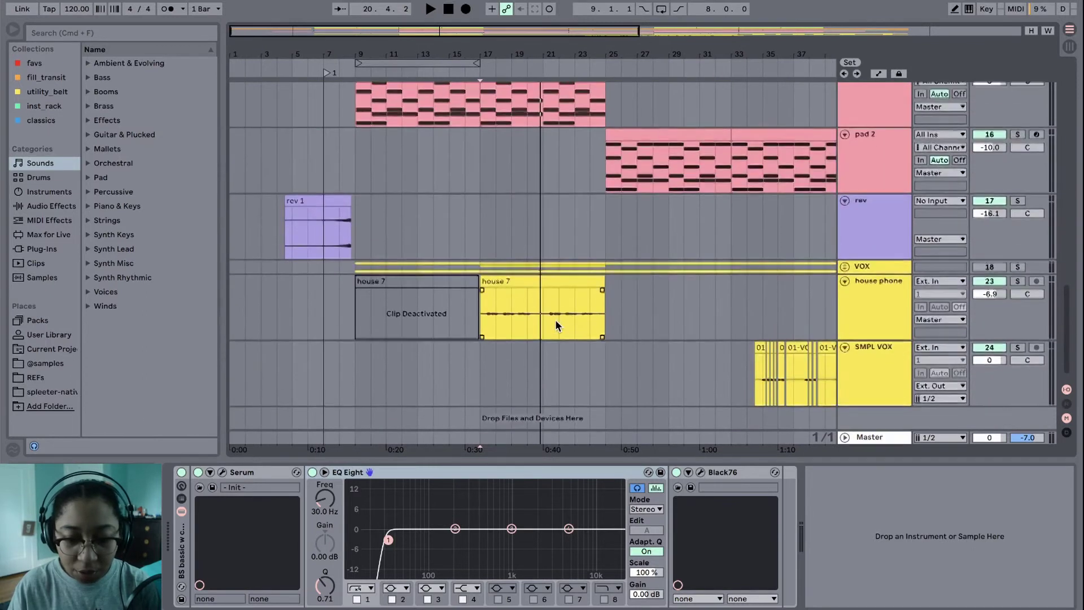
pyautogui.click(339, 212)
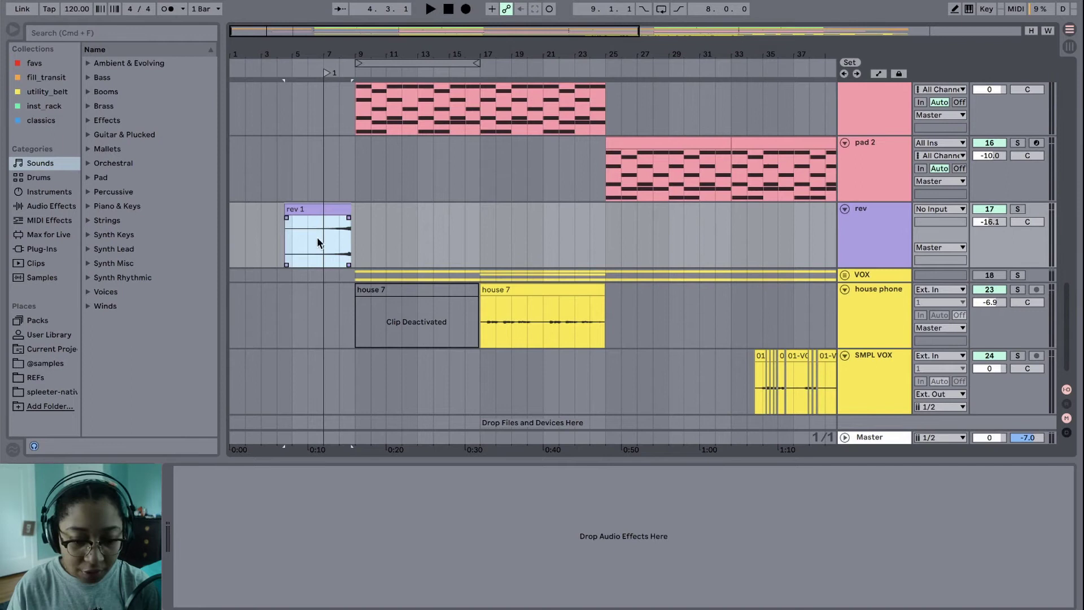
pyautogui.click(1018, 210)
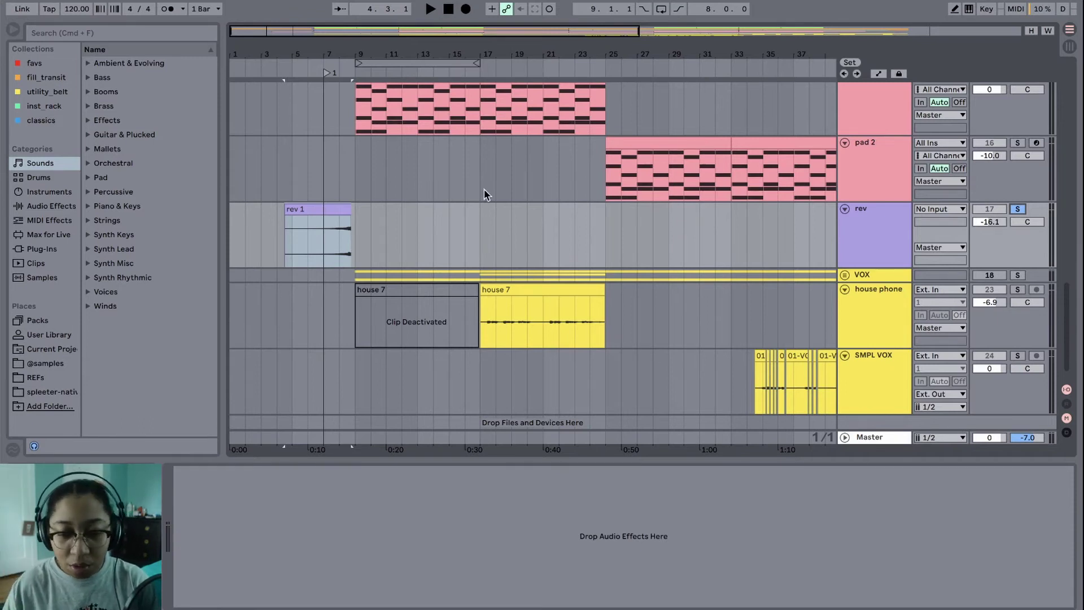
# Look over the neighbouring key, synth and pad tracks, and play the soloed rev 1 clip from bar 7.
pyautogui.scroll(10, 561, 166)
pyautogui.hscroll(3, 560, 166)
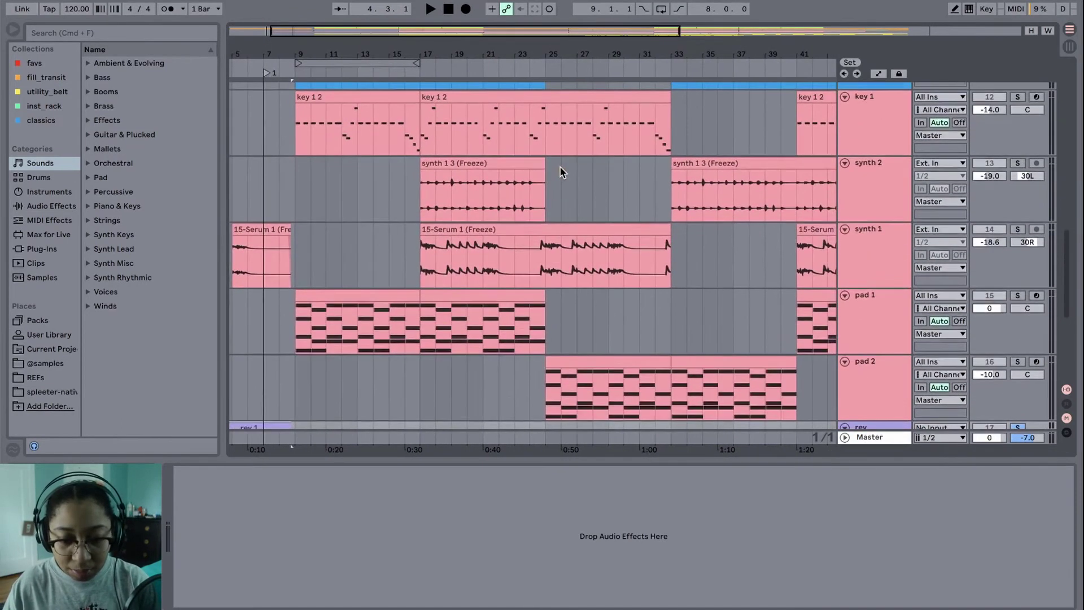
pyautogui.hscroll(-3, 560, 166)
pyautogui.scroll(-10, 560, 166)
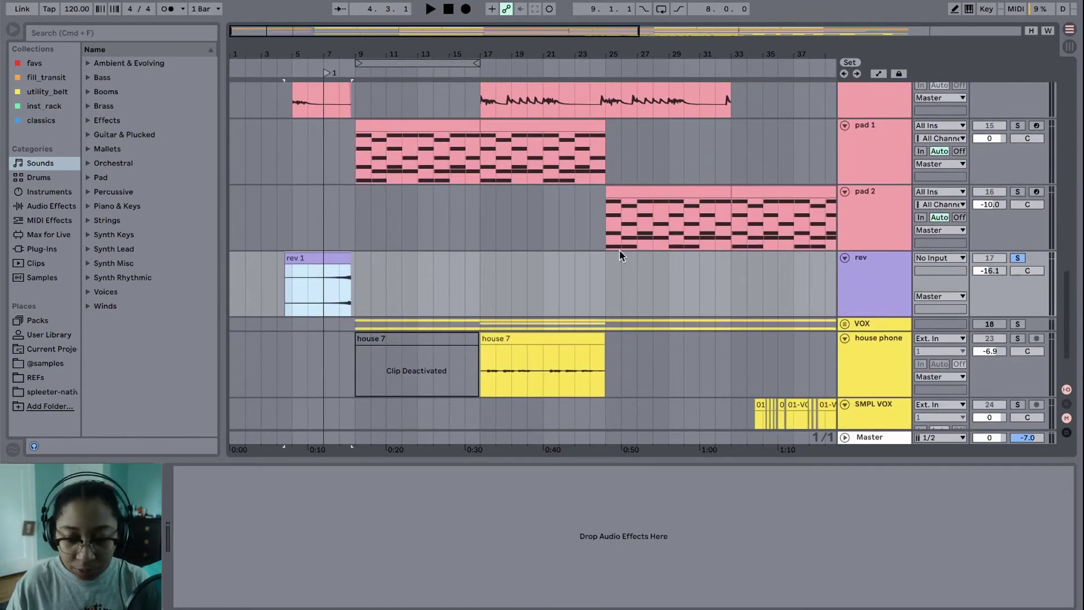
pyautogui.click(323, 288)
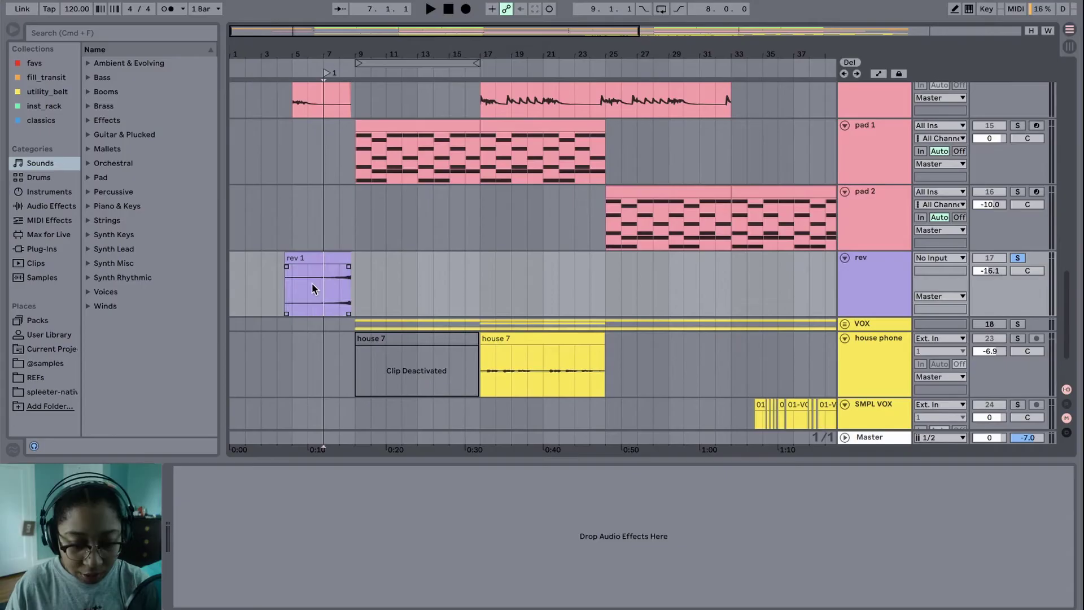
pyautogui.press('space')
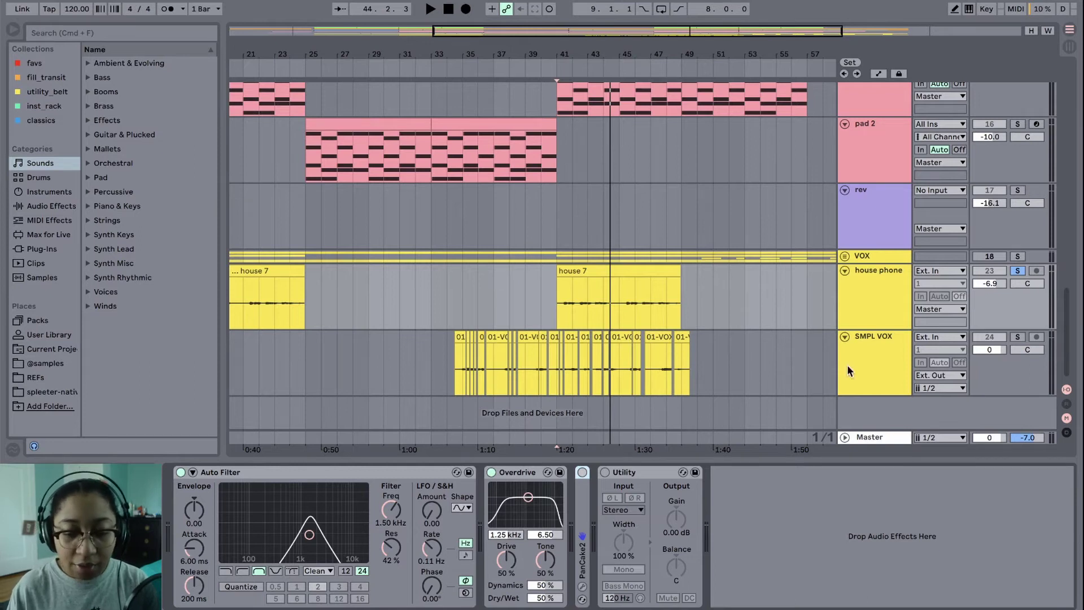
# Examine the Auto Filter and Overdrive settings on the soloed house phone track and play its house 7 clip from bar 41.
pyautogui.click(560, 305)
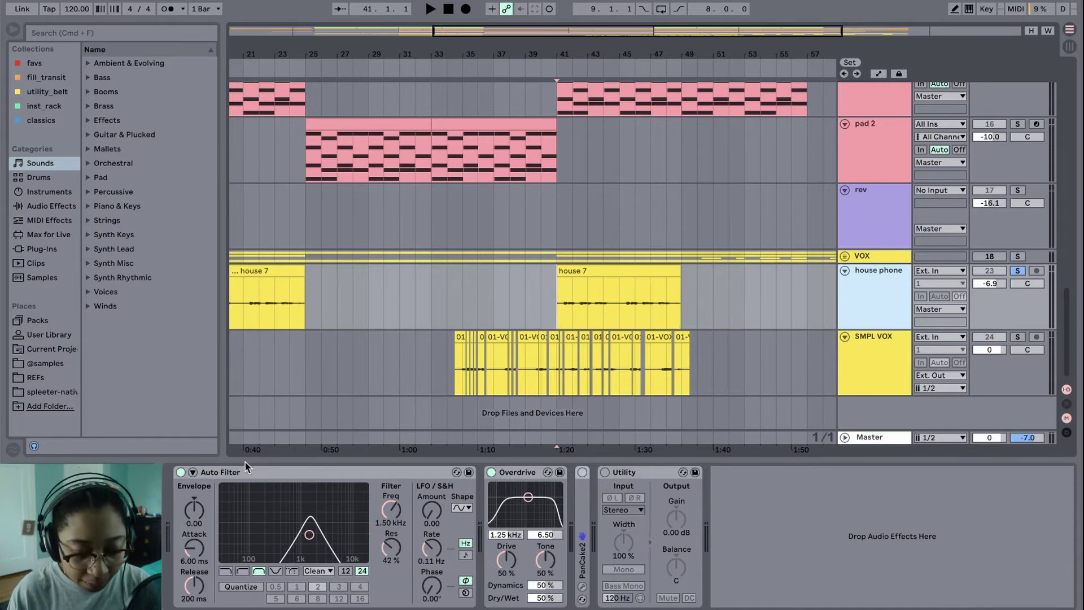
pyautogui.click(452, 471)
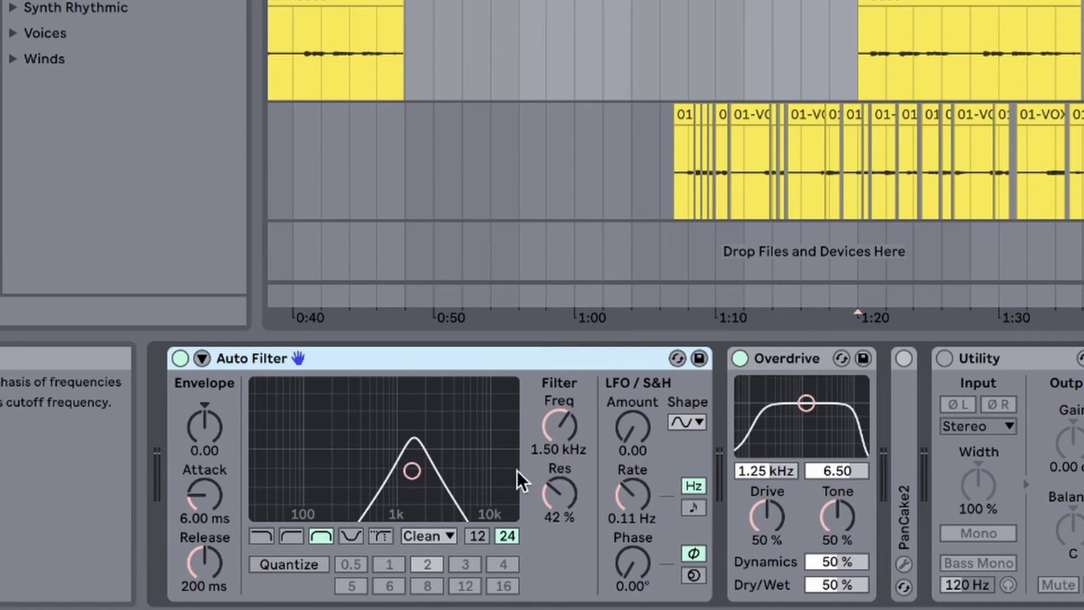
pyautogui.click(795, 355)
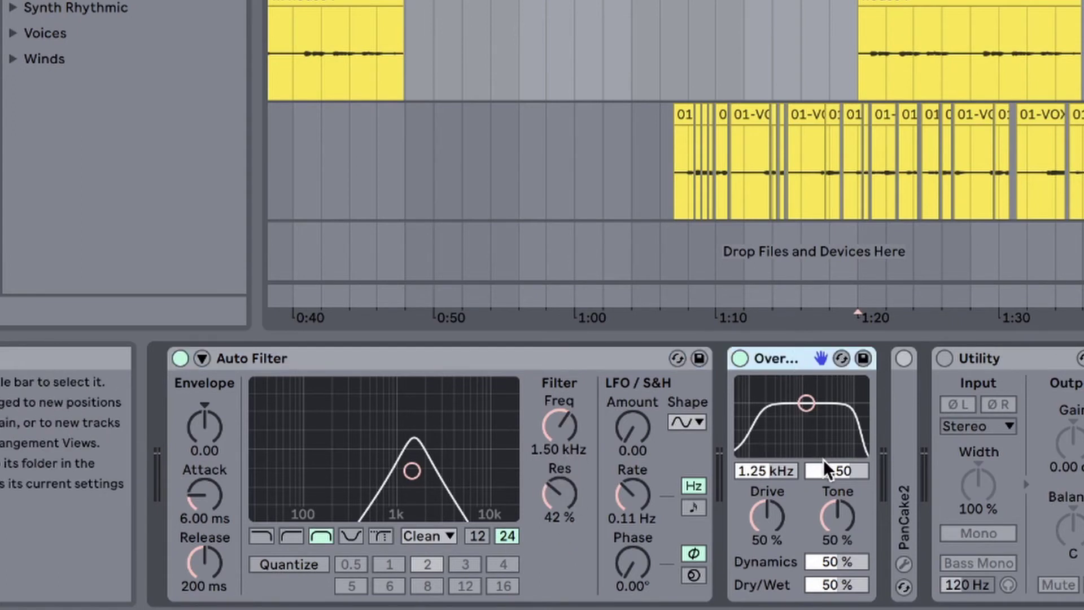
pyautogui.click(1015, 3)
pyautogui.press('space')
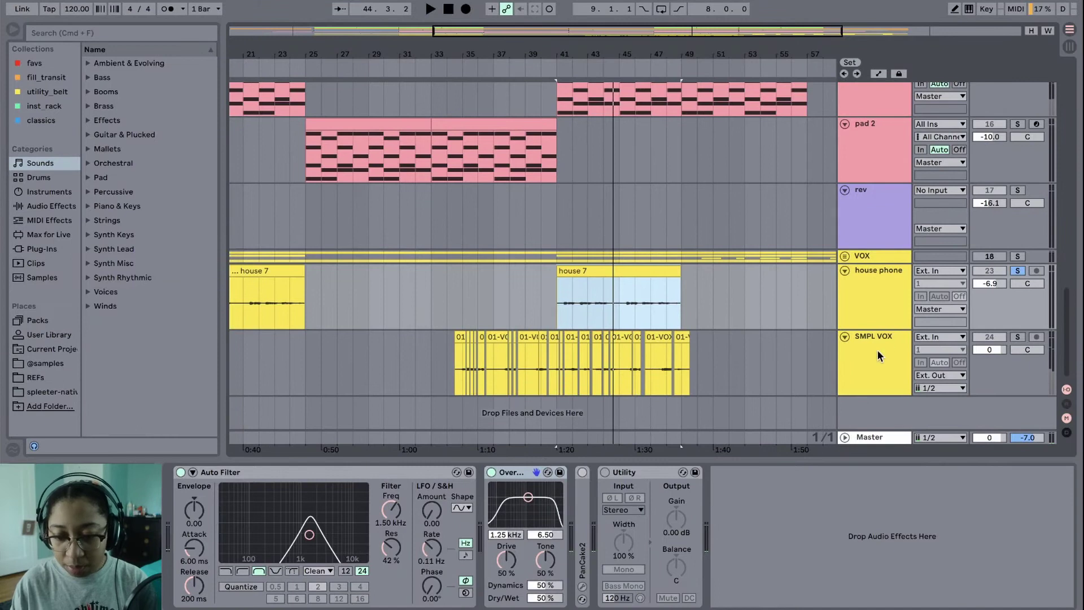
# Solo the SMPL VOX track and set the playback start at bar 35 among its chopped vocal clips.
pyautogui.click(878, 351)
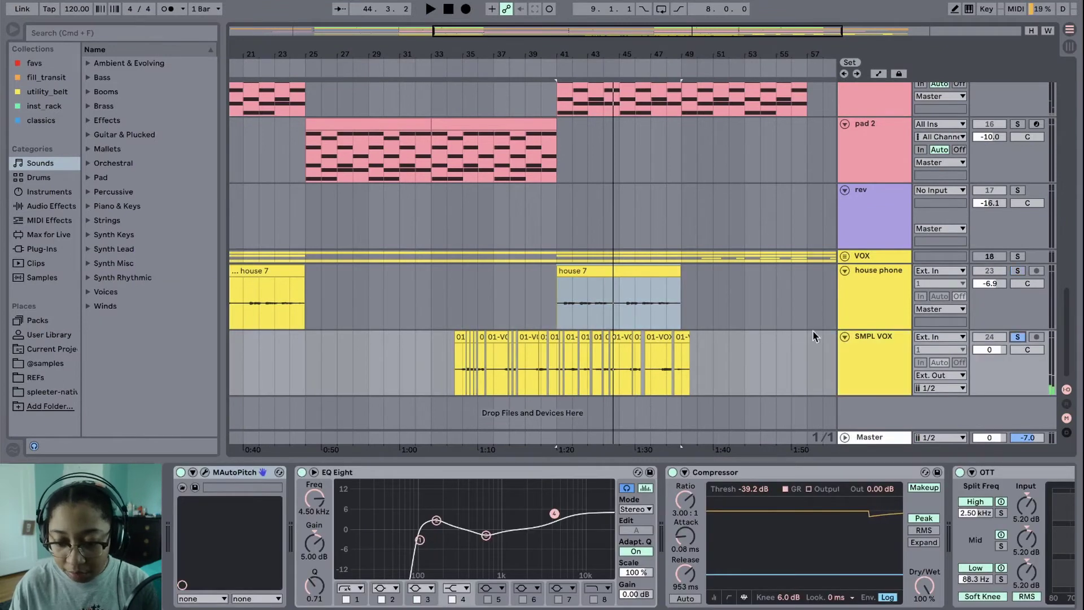
pyautogui.click(447, 367)
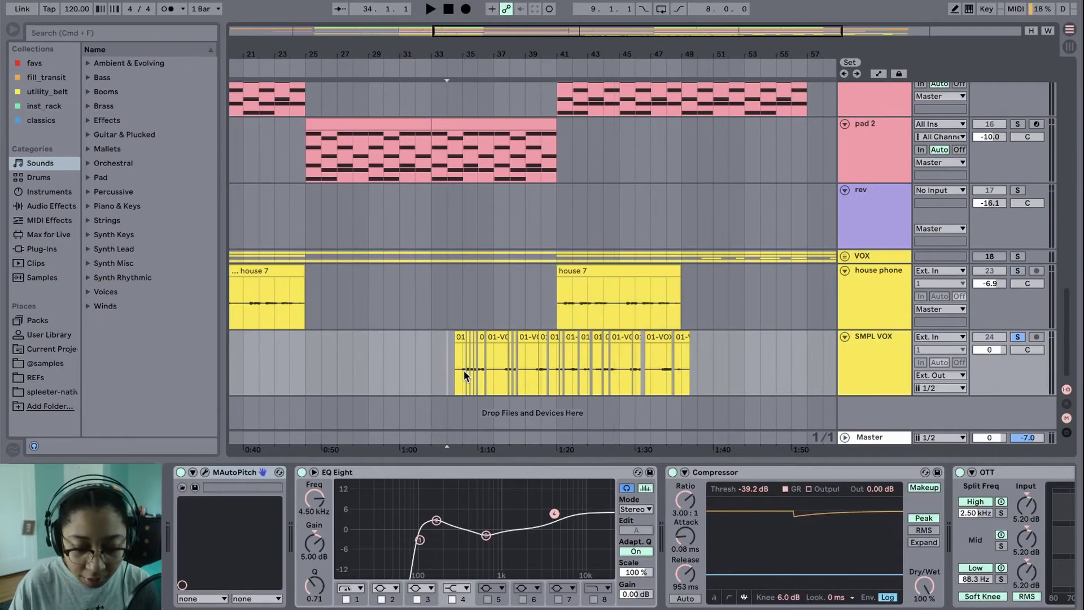
pyautogui.press('+')
pyautogui.press('+')
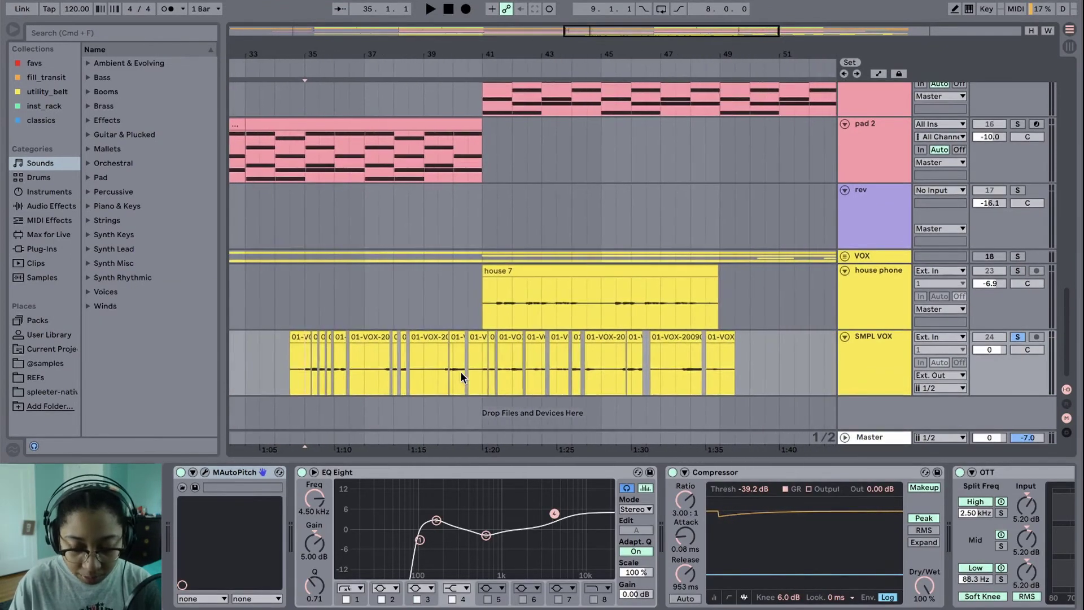
pyautogui.press('+')
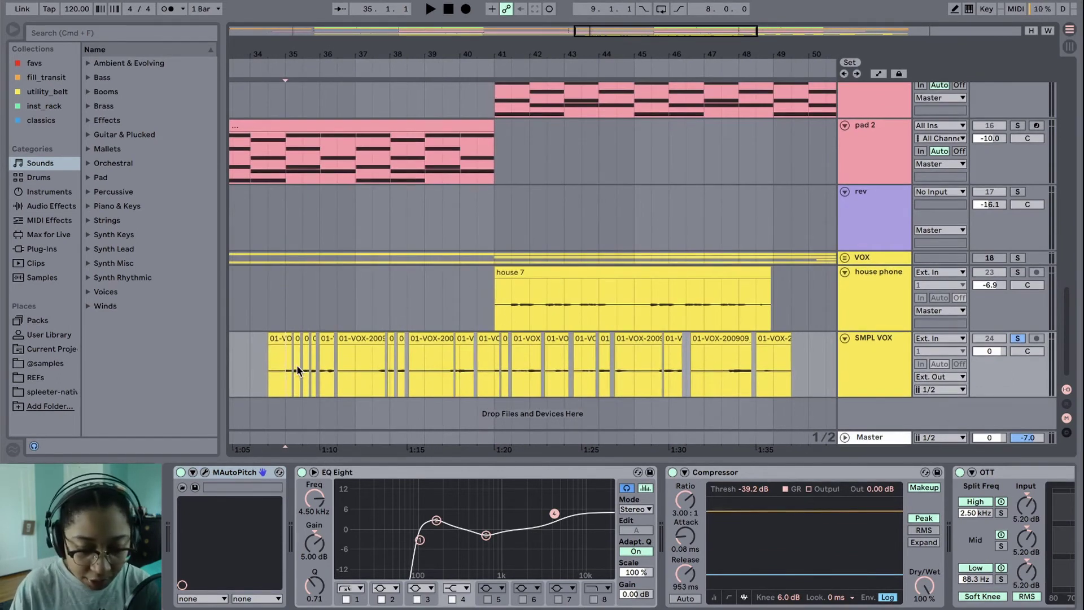
pyautogui.press('+')
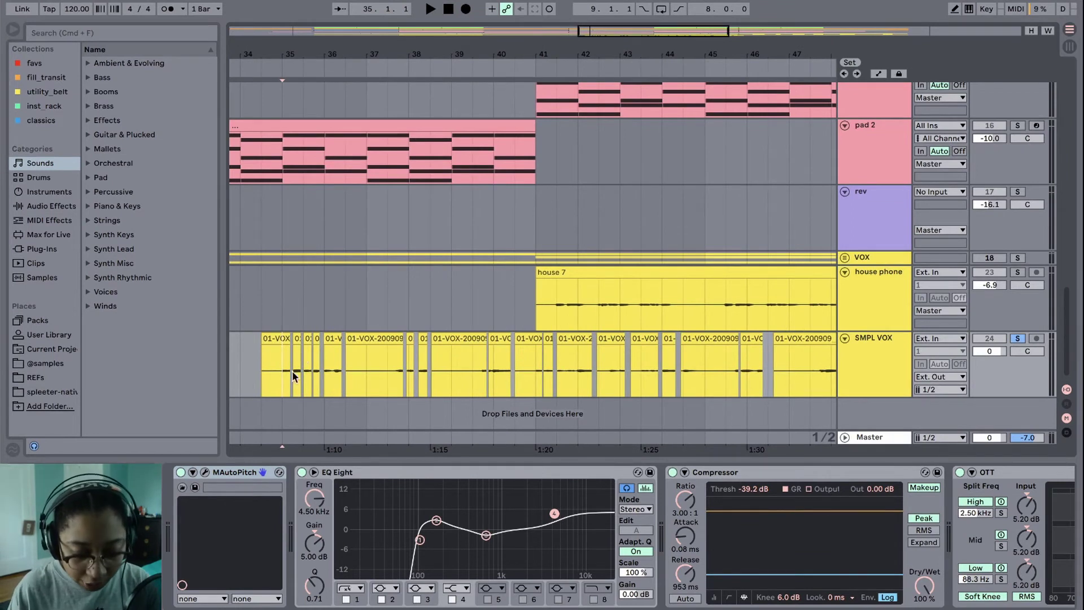
pyautogui.press('+')
# Examine the gaps cut between the 01-VOX clips on the SMPL VOX track and play them from bar 35.
pyautogui.click(306, 359)
pyautogui.press('+')
pyautogui.press('+')
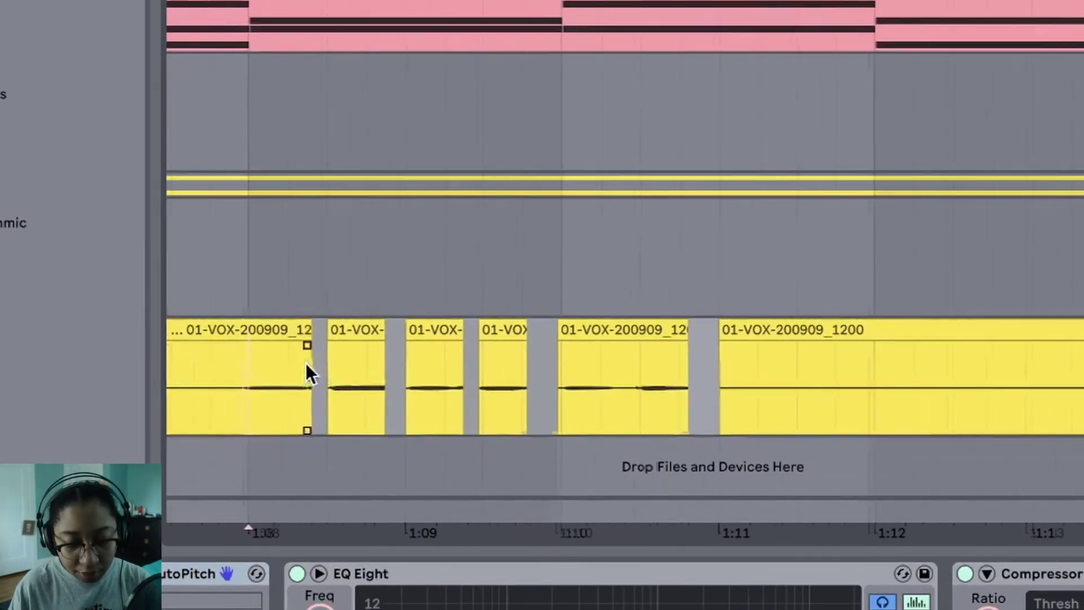
pyautogui.click(634, 367)
pyautogui.click(758, 389)
pyautogui.hscroll(10, 758, 388)
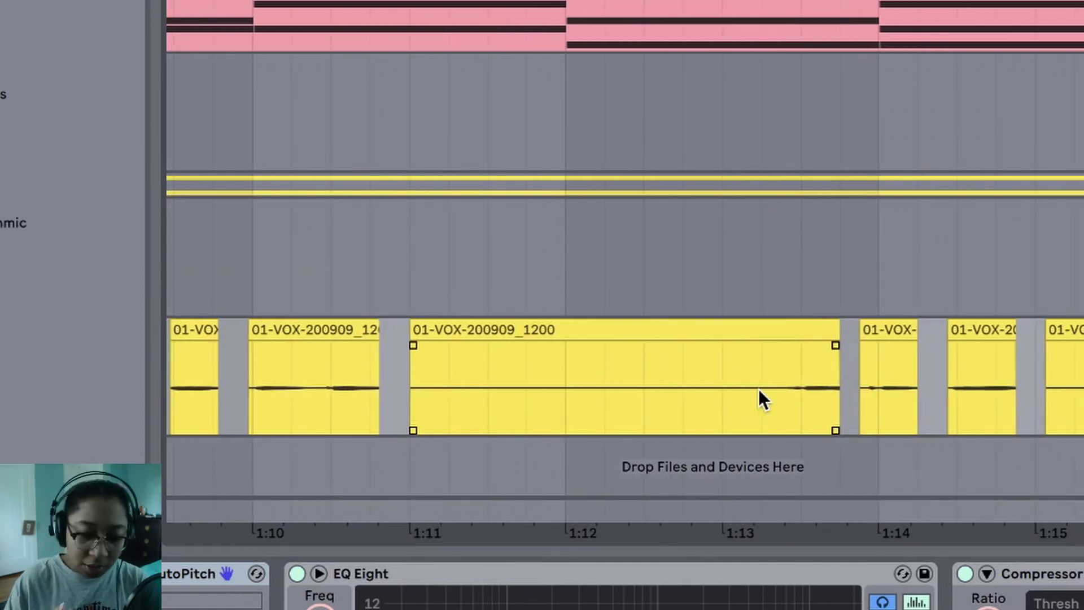
pyautogui.press('+')
pyautogui.press('-')
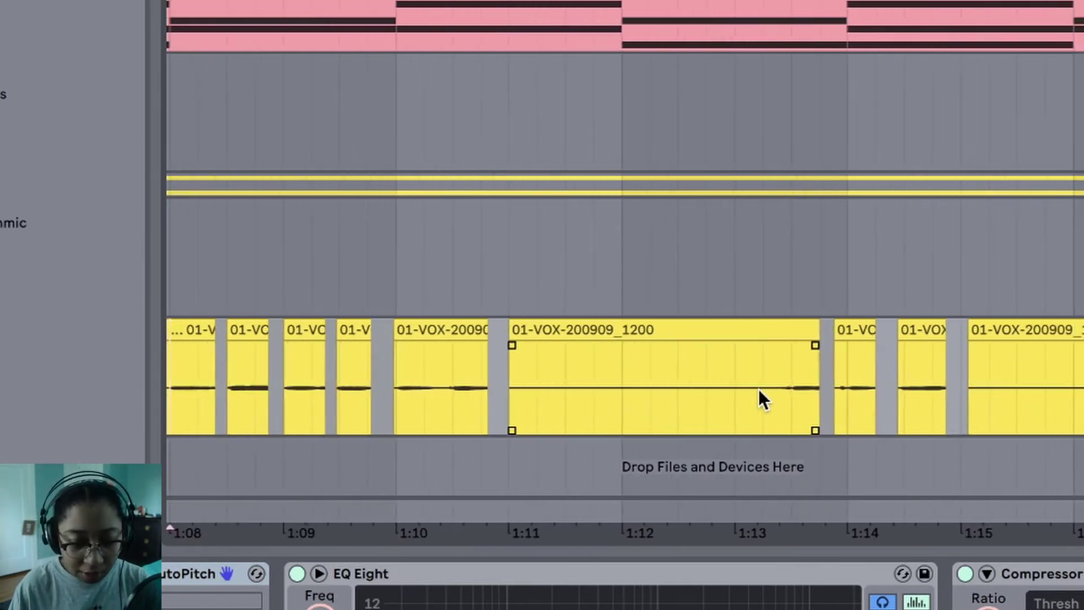
pyautogui.press('-')
pyautogui.hscroll(1, 795, 221)
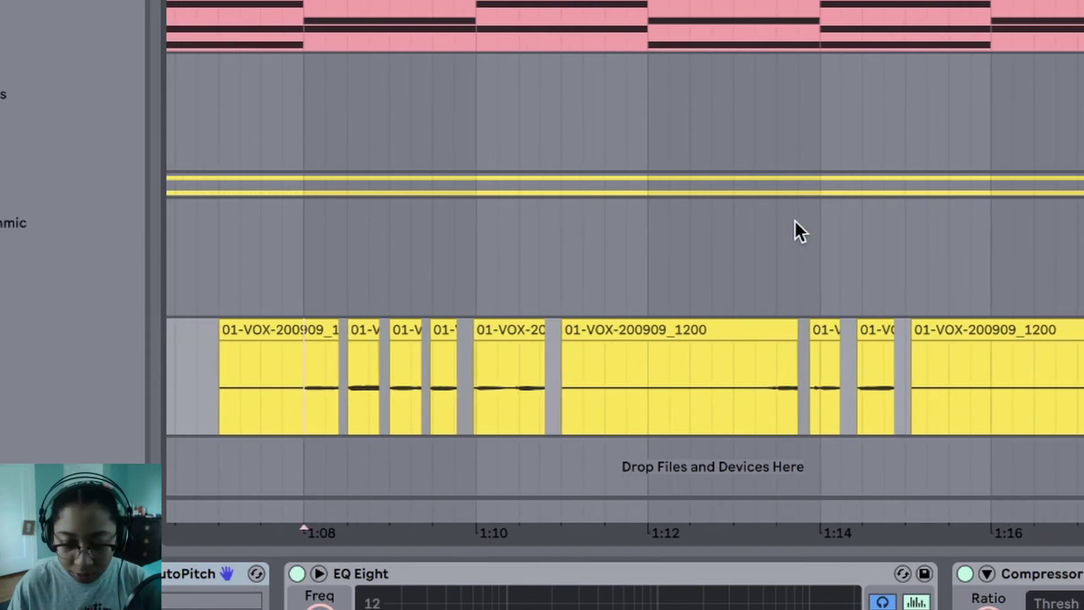
pyautogui.press('space')
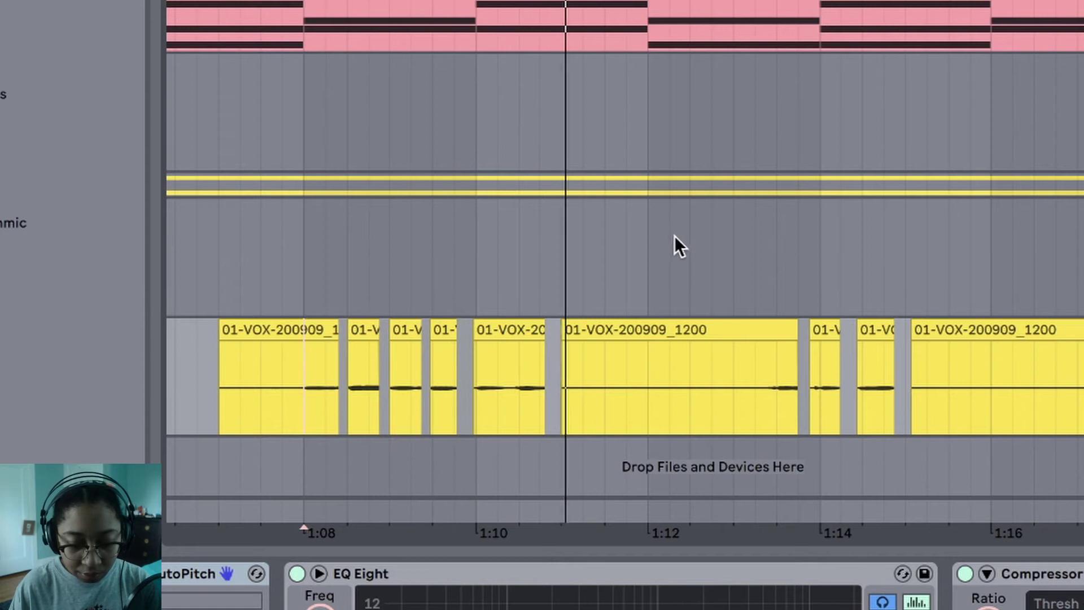
# Stop playback and look over the whole effect chain on the SMPL VOX track.
pyautogui.press('space')
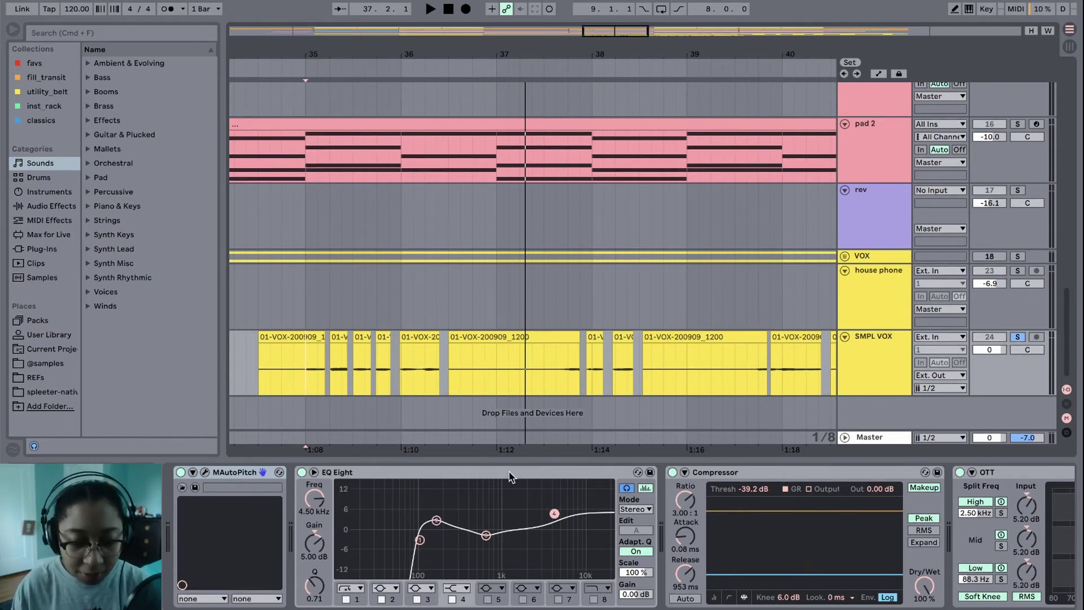
pyautogui.hscroll(10, 533, 472)
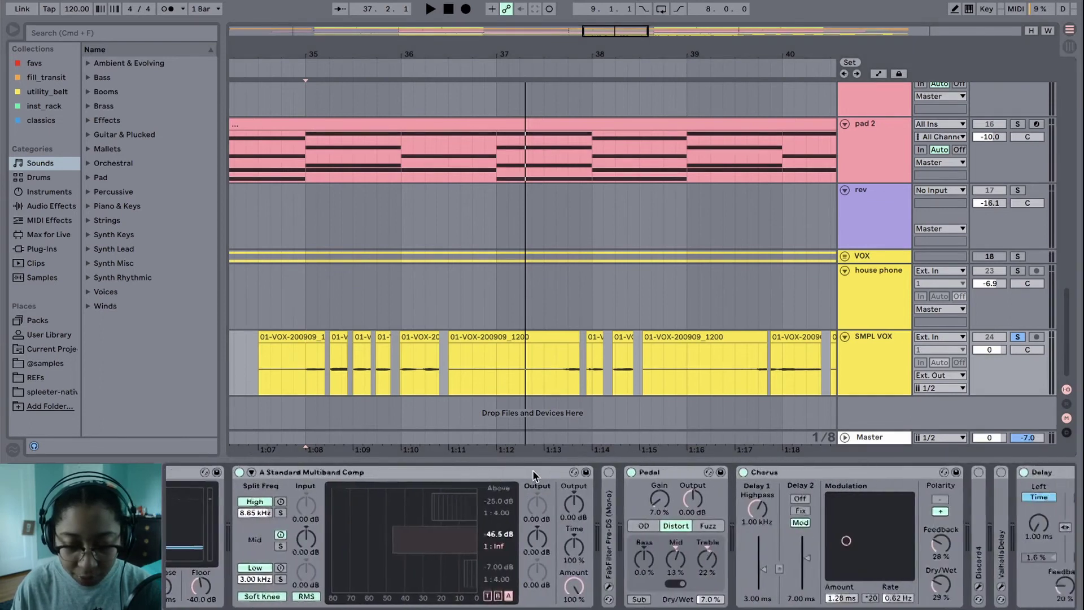
pyautogui.hscroll(-10, 533, 471)
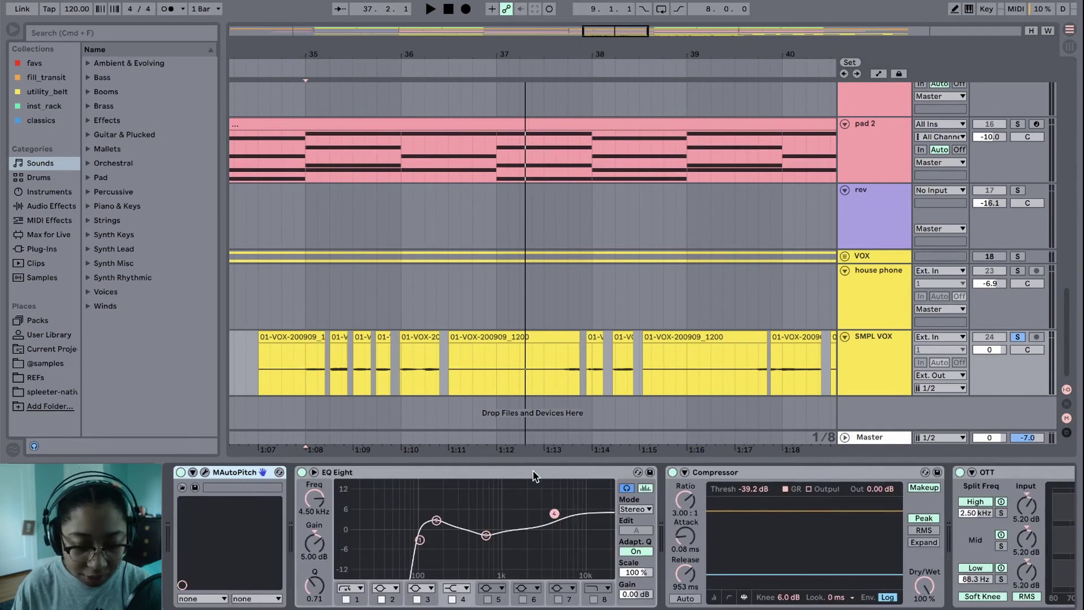
# Return the playback start to bar 35 and examine the automatic tuning and scale settings in the SMPL VOX track's MAutoPitch plug-in.
pyautogui.click(307, 371)
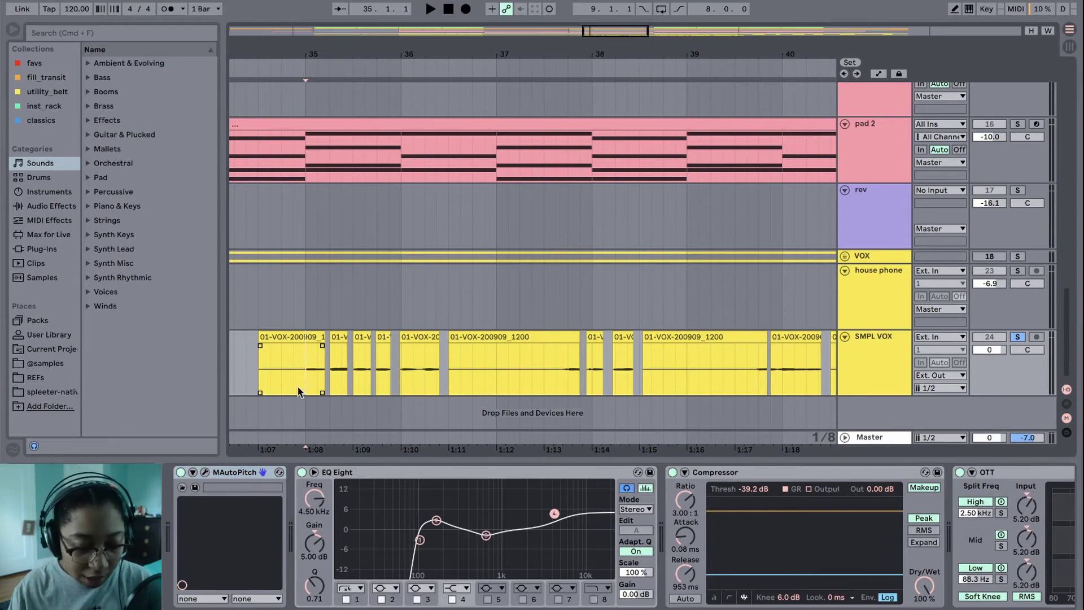
pyautogui.press('super+alt+p')
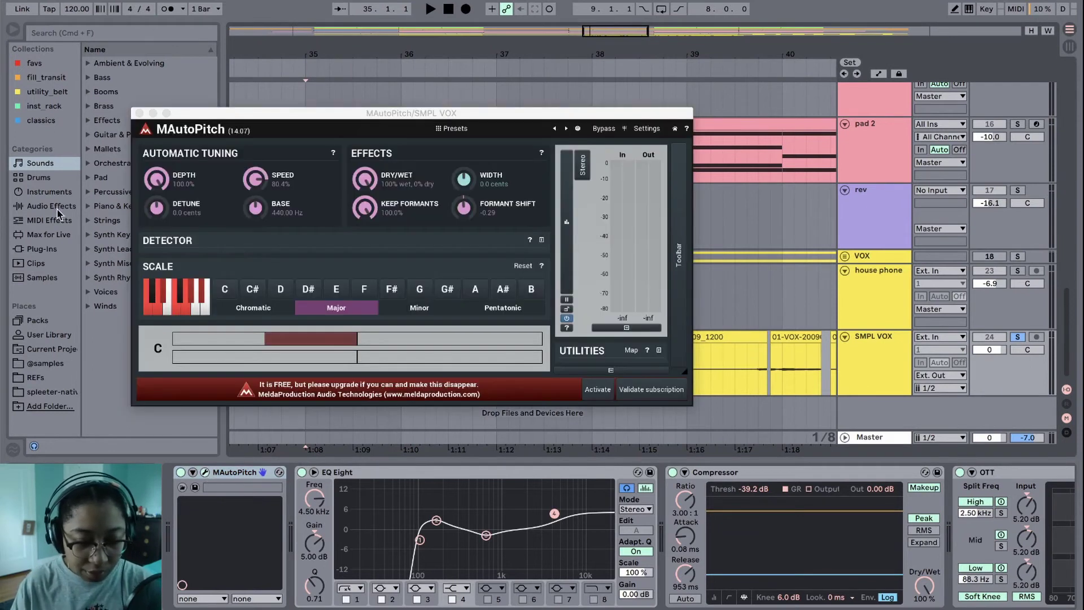
pyautogui.moveTo(169, 113); pyautogui.dragTo(263, 111)
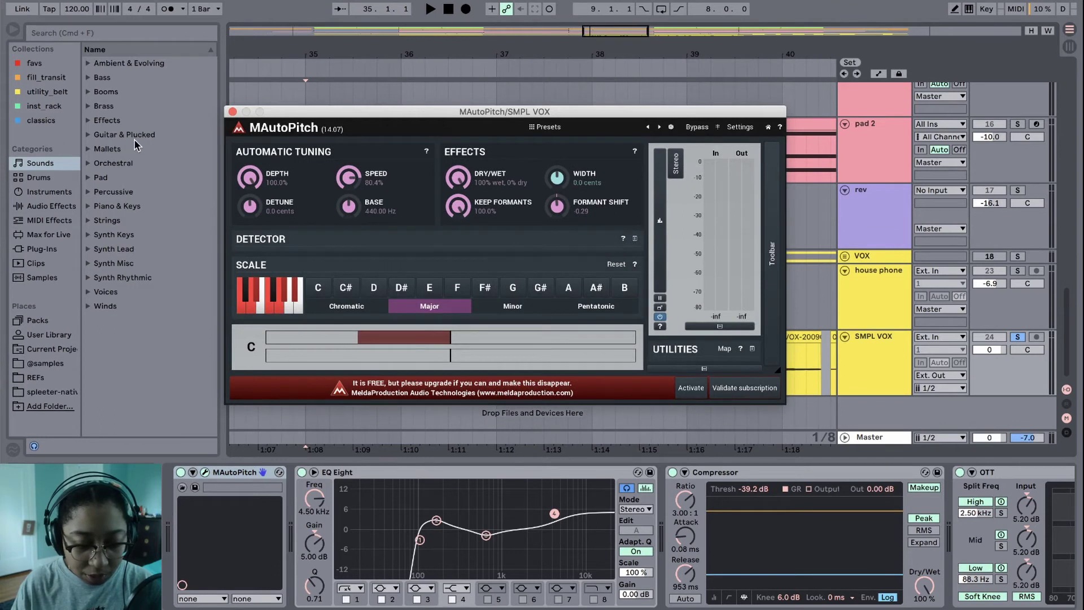
pyautogui.click(231, 111)
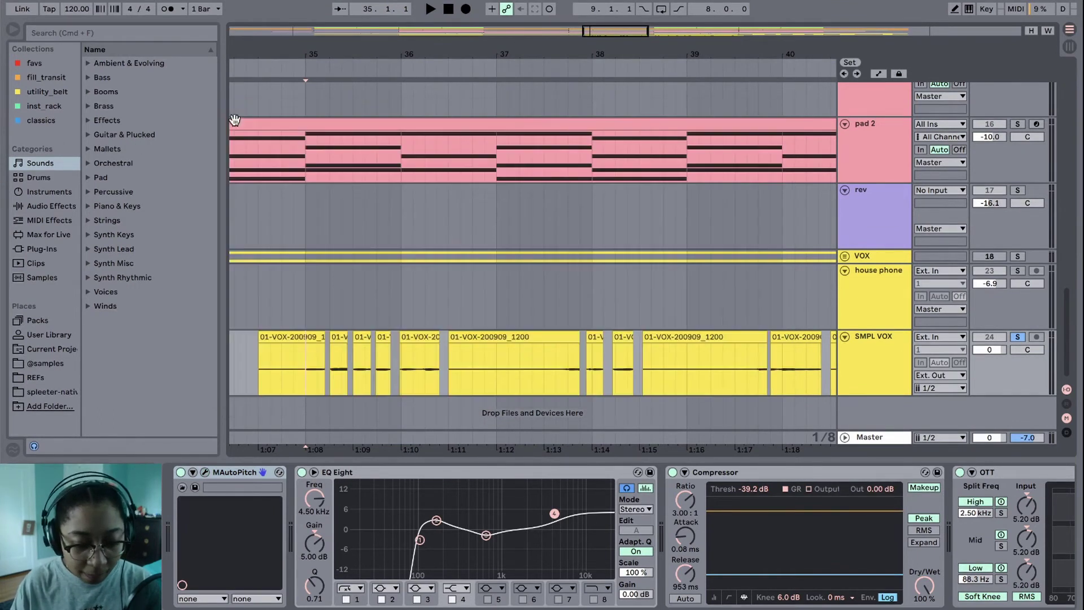
# Examine the EQ Eight and the serial compression through Compressor, OTT and Glue Compressor on the SMPL VOX track.
pyautogui.click(363, 474)
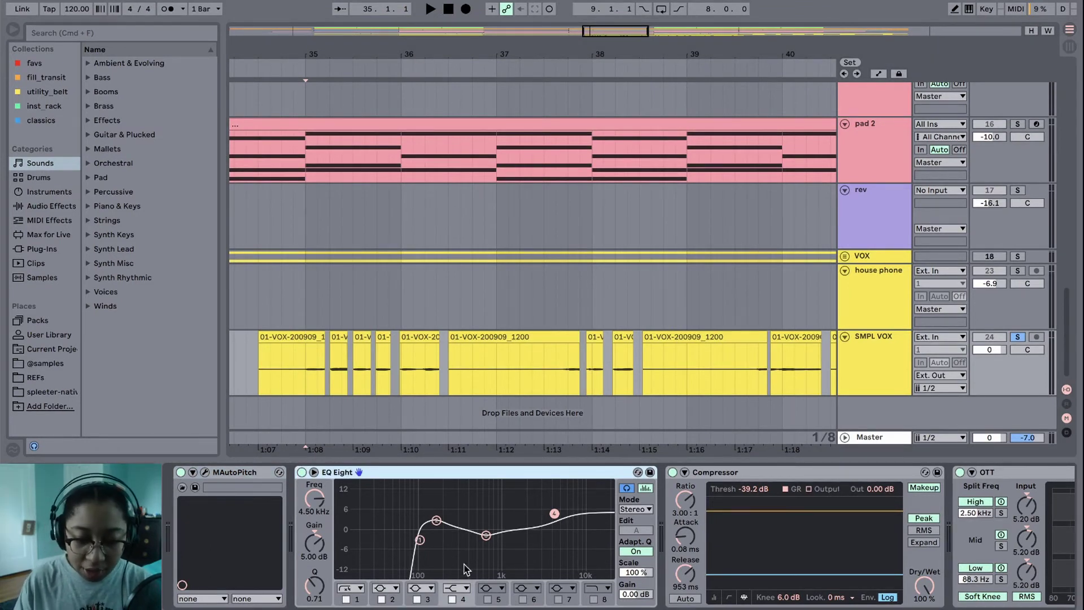
pyautogui.hscroll(10, 613, 480)
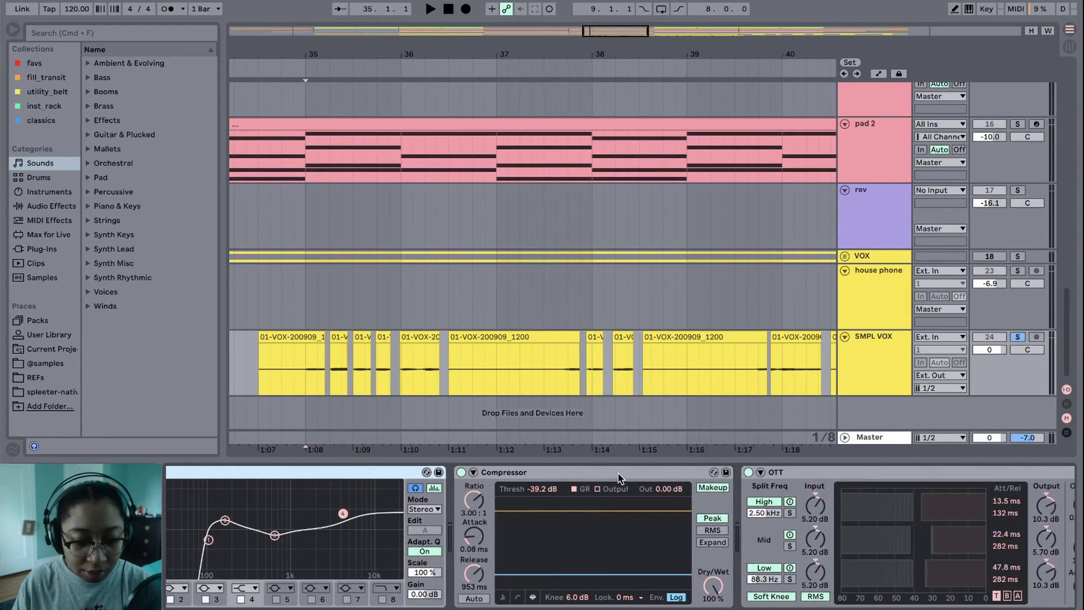
pyautogui.click(428, 477)
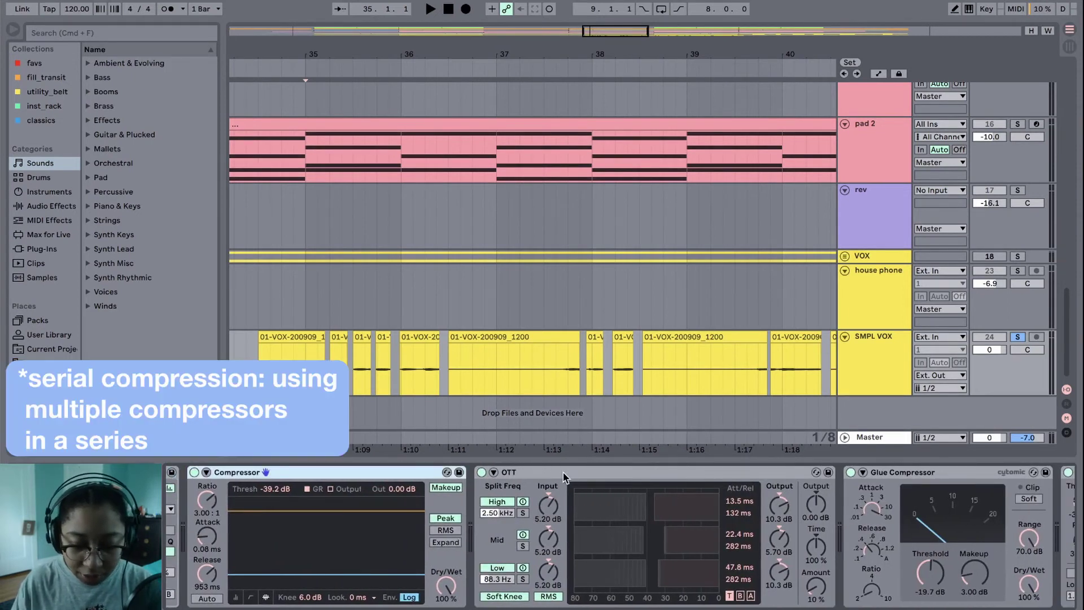
pyautogui.click(597, 477)
pyautogui.click(935, 470)
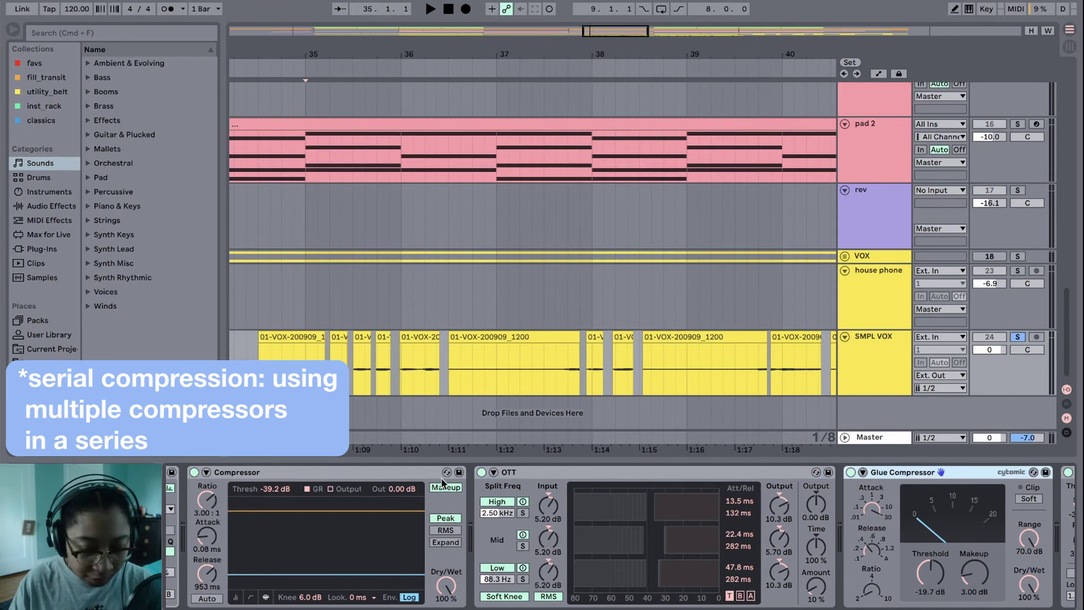
pyautogui.click(351, 478)
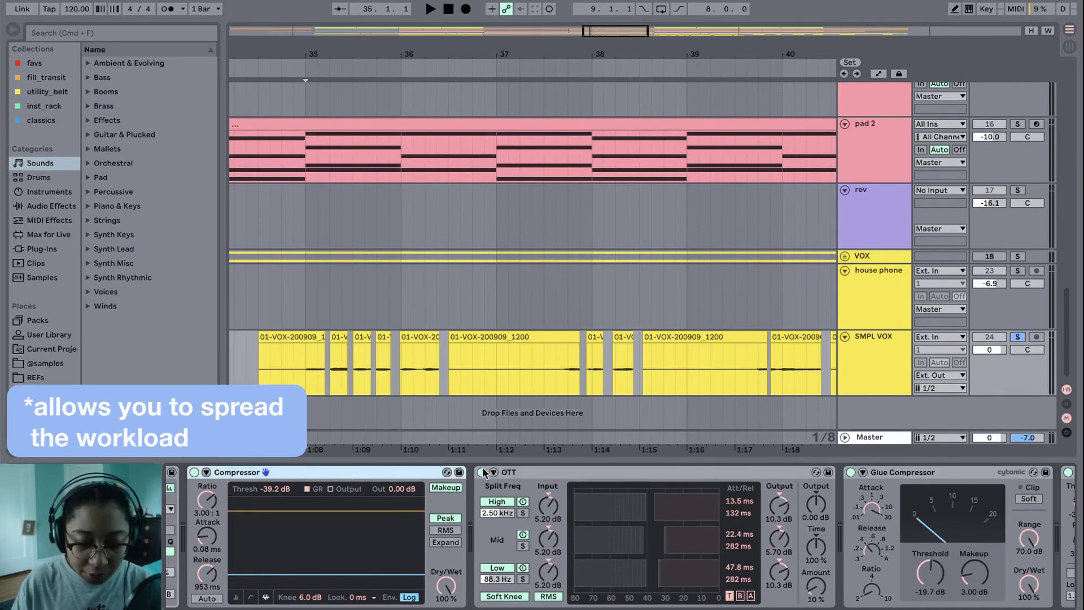
pyautogui.click(588, 479)
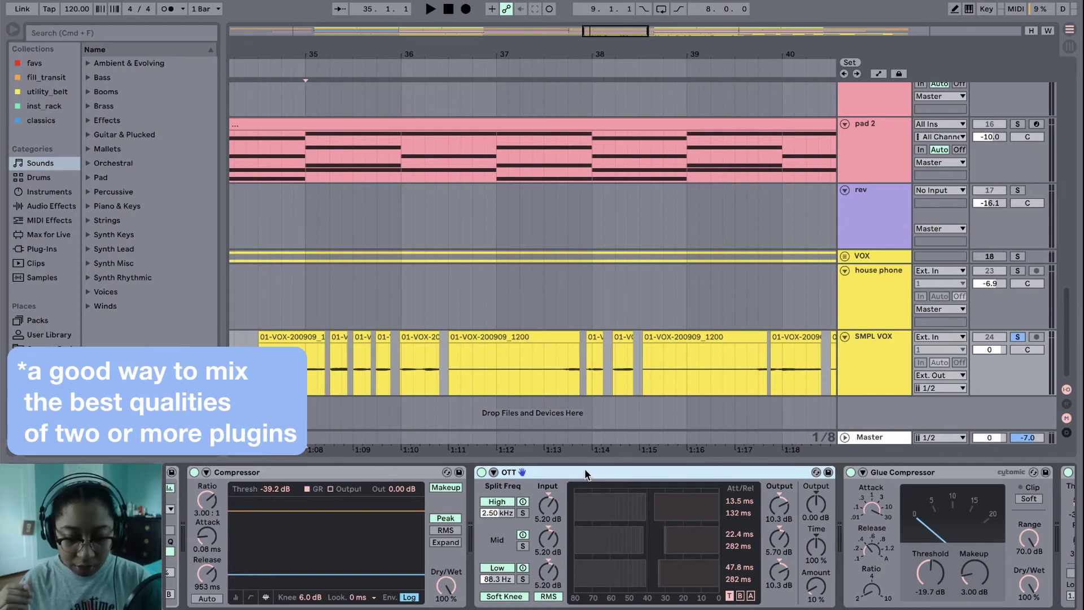
pyautogui.hscroll(3, 584, 469)
pyautogui.click(723, 474)
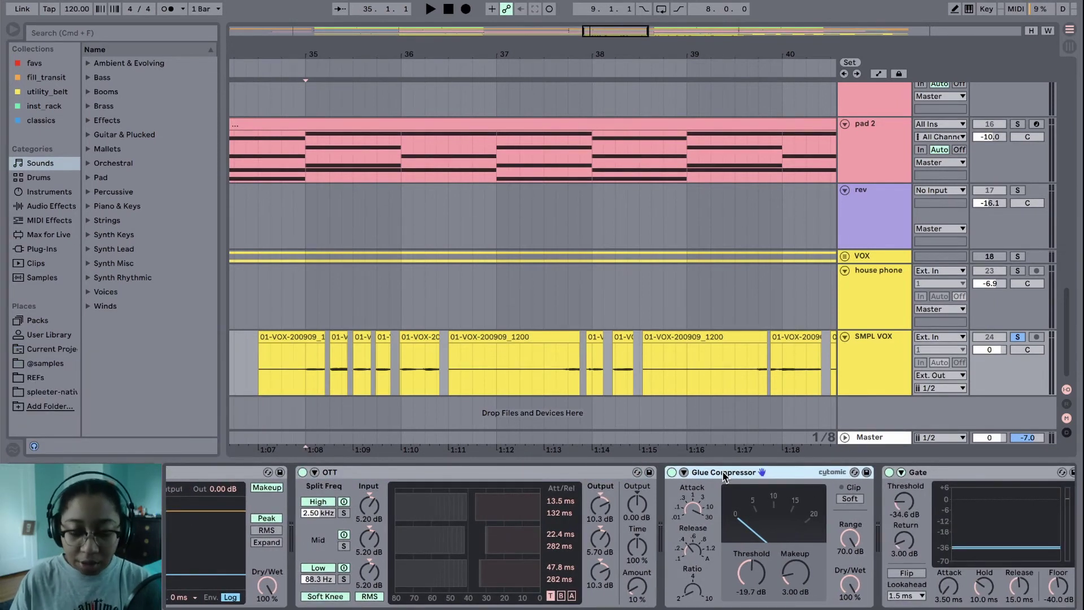
# Examine the Gate and A Standard Multiband Comp settings on the SMPL VOX track.
pyautogui.hscroll(5, 724, 476)
pyautogui.click(670, 477)
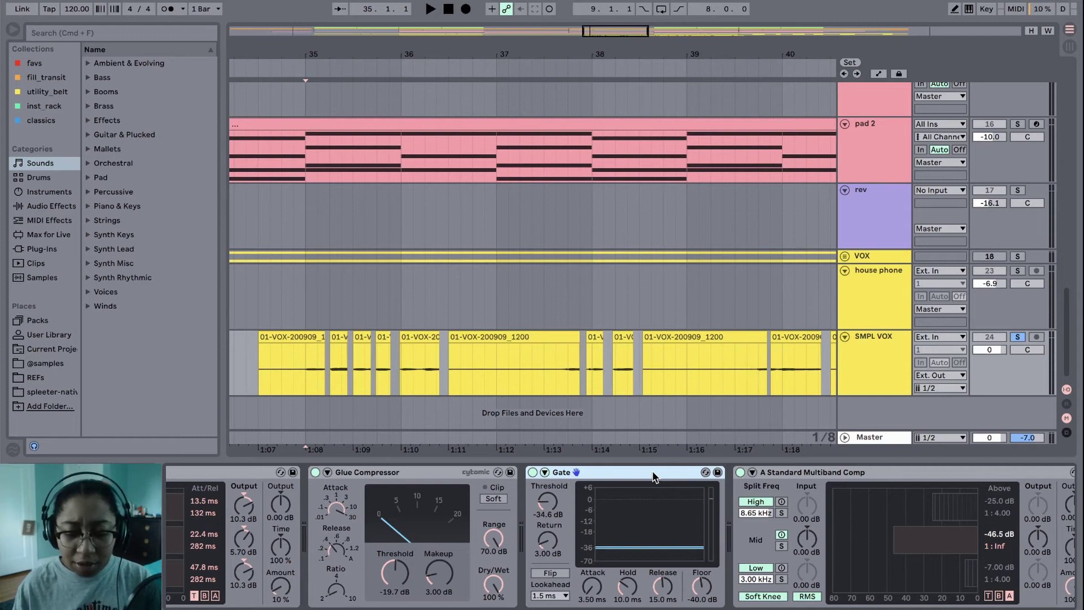
pyautogui.hscroll(5, 653, 477)
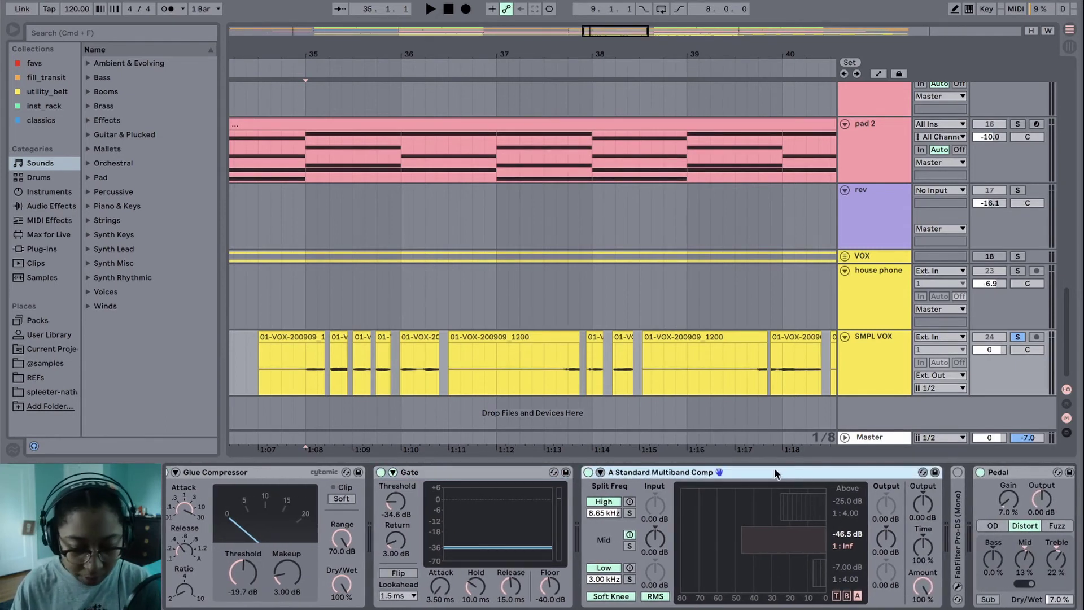
pyautogui.hscroll(5, 774, 467)
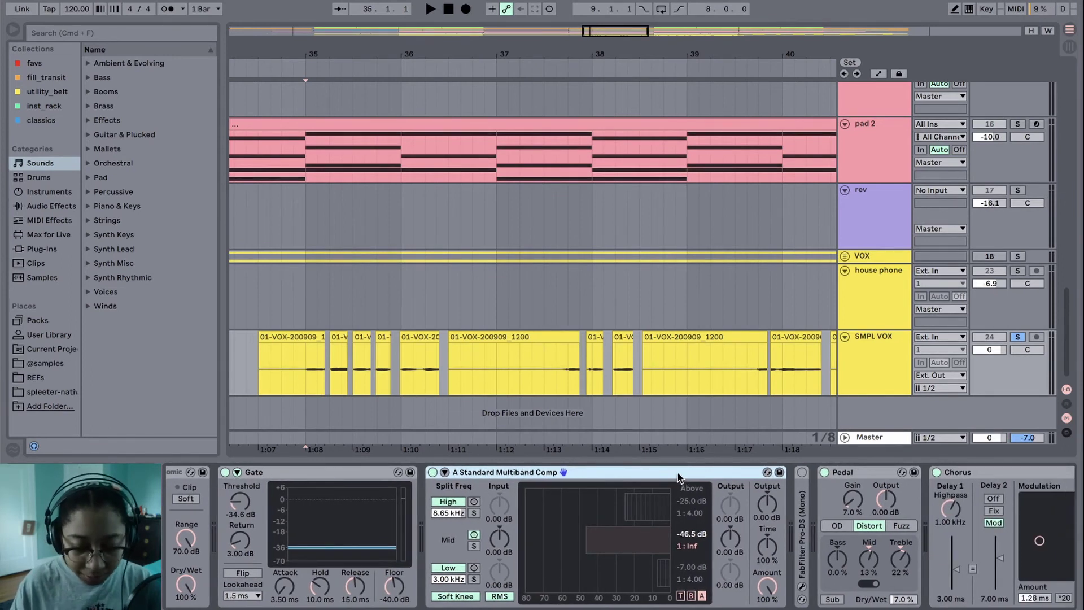
pyautogui.hscroll(6, 679, 477)
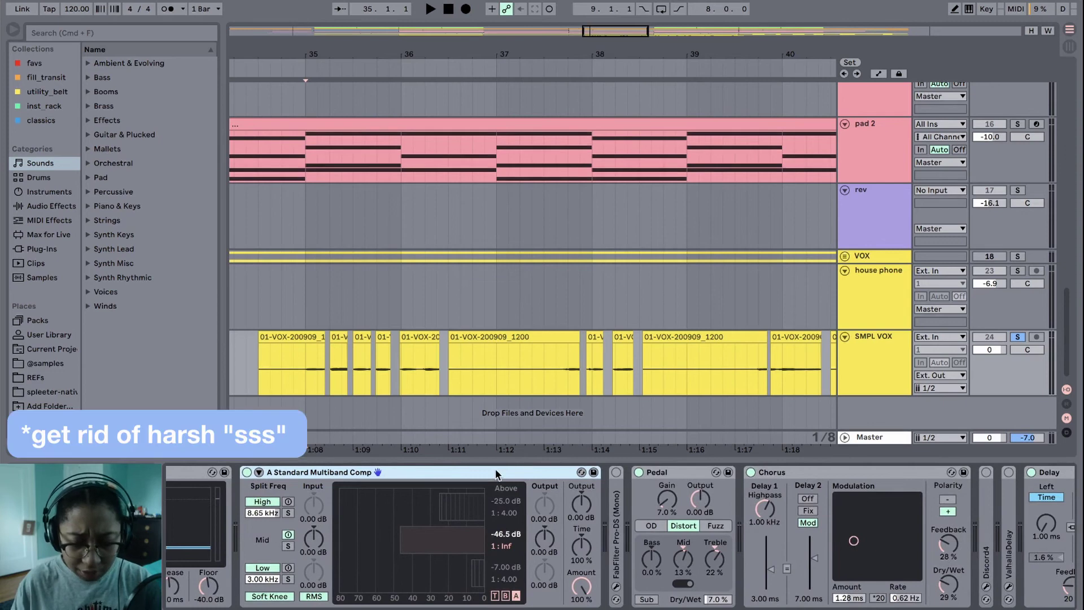
pyautogui.hscroll(-1, 496, 473)
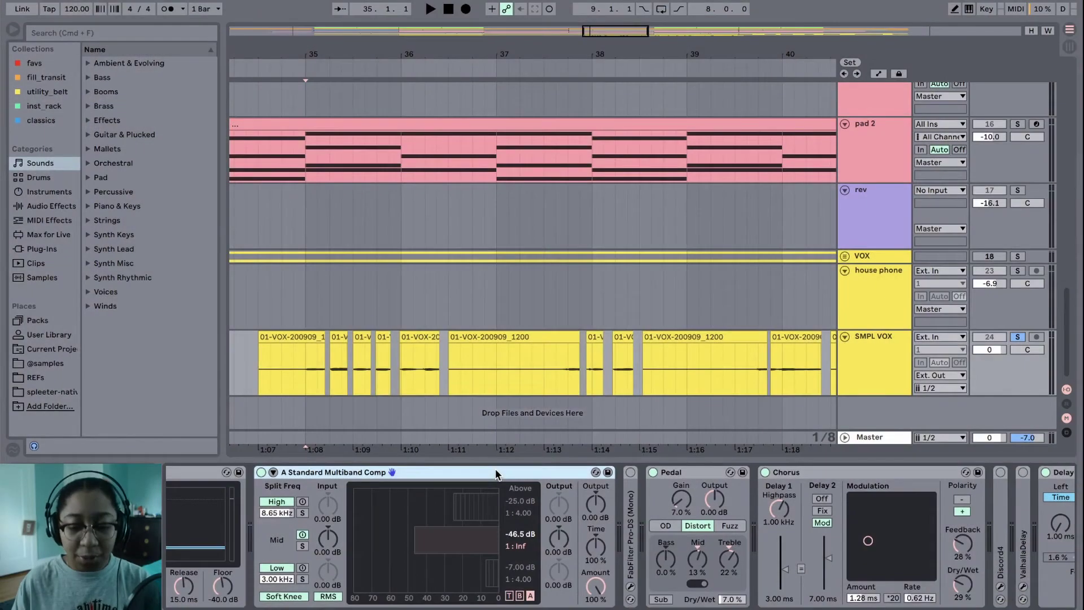
# Examine the Pedal, Chorus and two Delay devices near the end of the SMPL VOX effect chain.
pyautogui.hscroll(7, 705, 473)
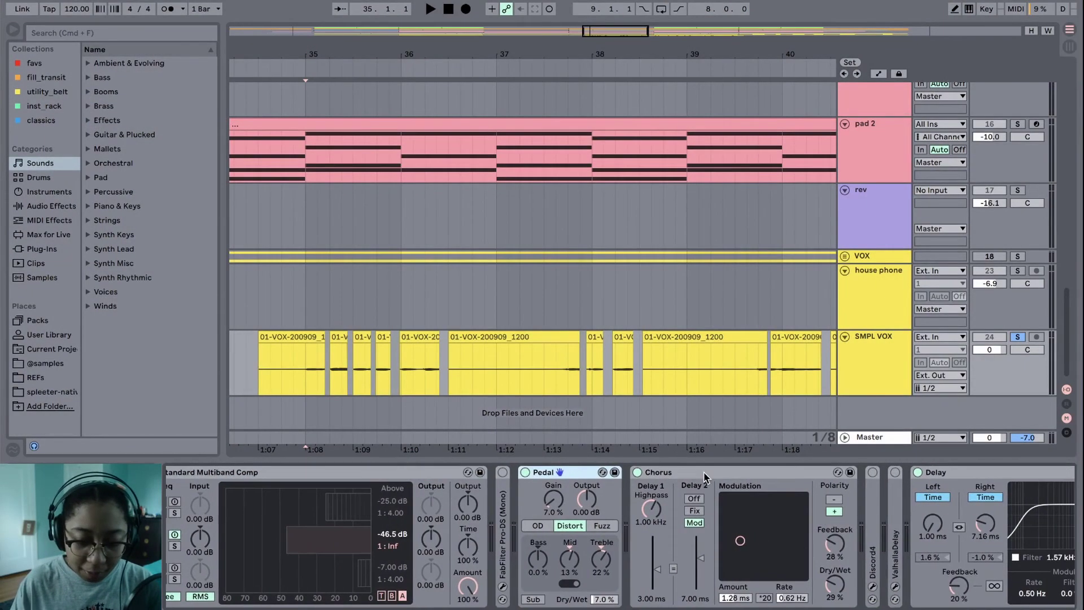
pyautogui.click(644, 475)
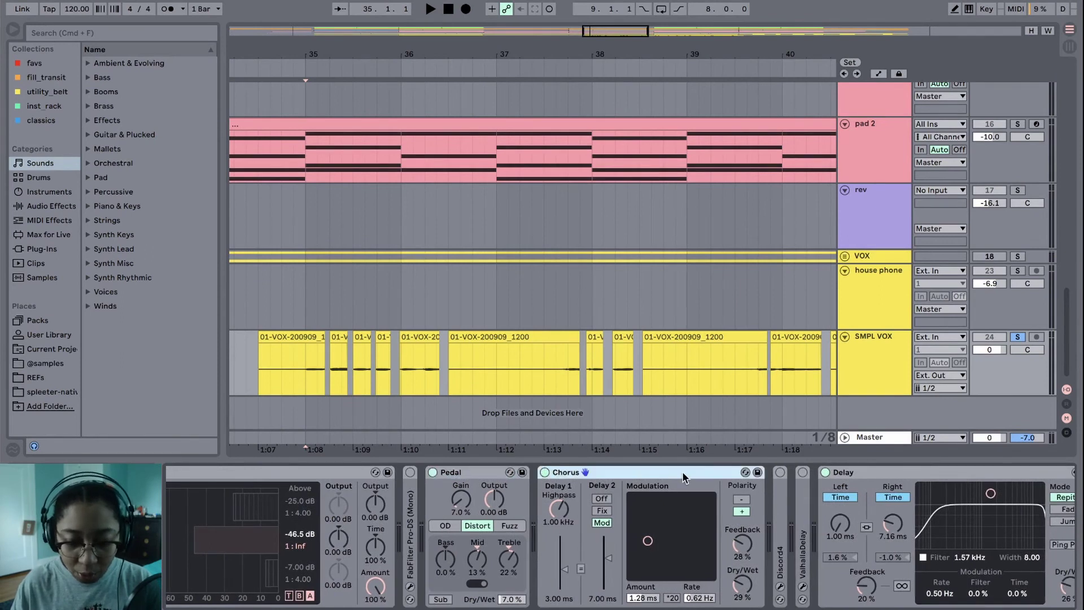
pyautogui.hscroll(6, 684, 477)
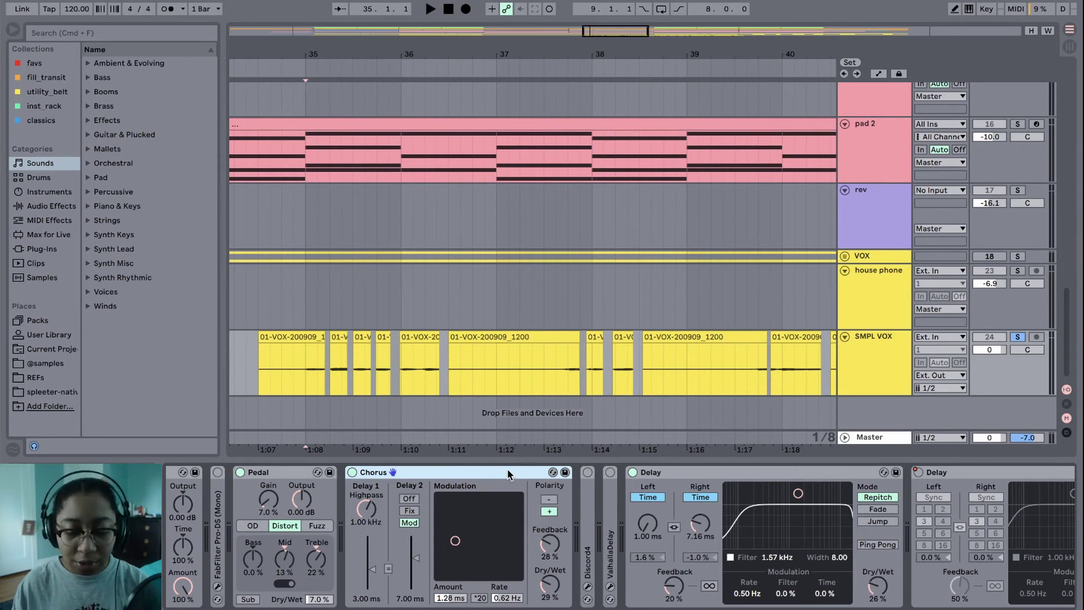
pyautogui.click(687, 473)
pyautogui.hscroll(4, 687, 474)
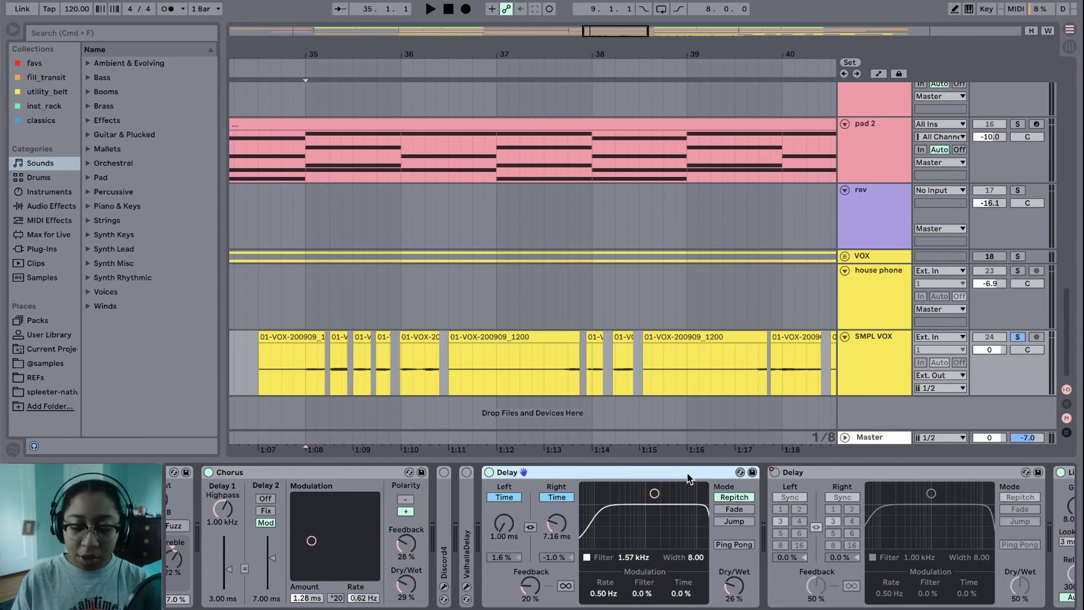
pyautogui.hscroll(3, 688, 477)
pyautogui.click(741, 471)
pyautogui.hscroll(5, 740, 368)
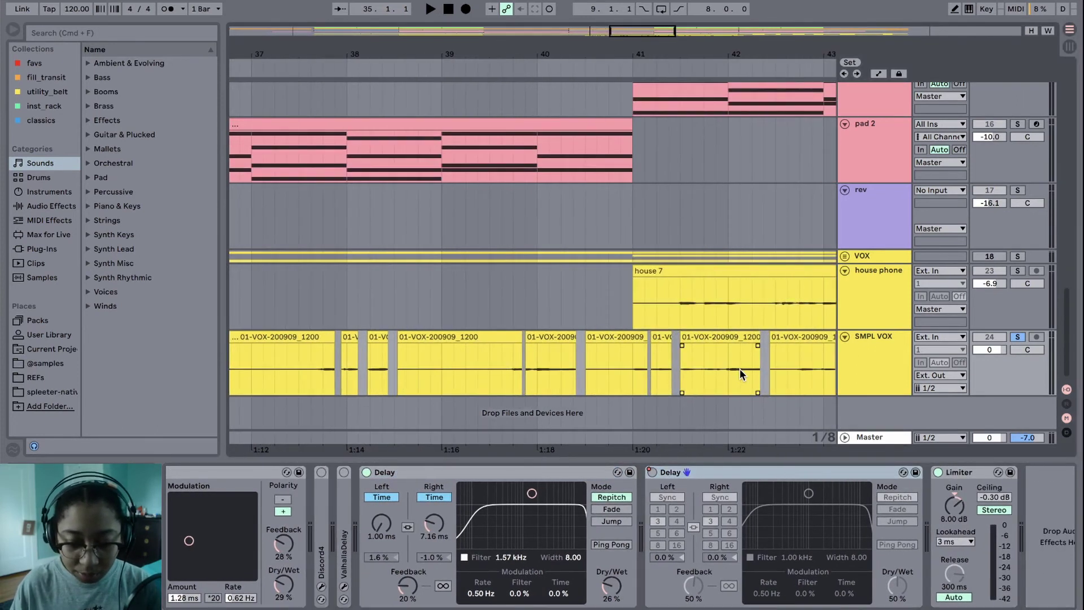
# Play the last SMPL VOX clips from the middle of bar 47 to audition the second Delay, and examine the Limiter.
pyautogui.hscroll(-1, 740, 369)
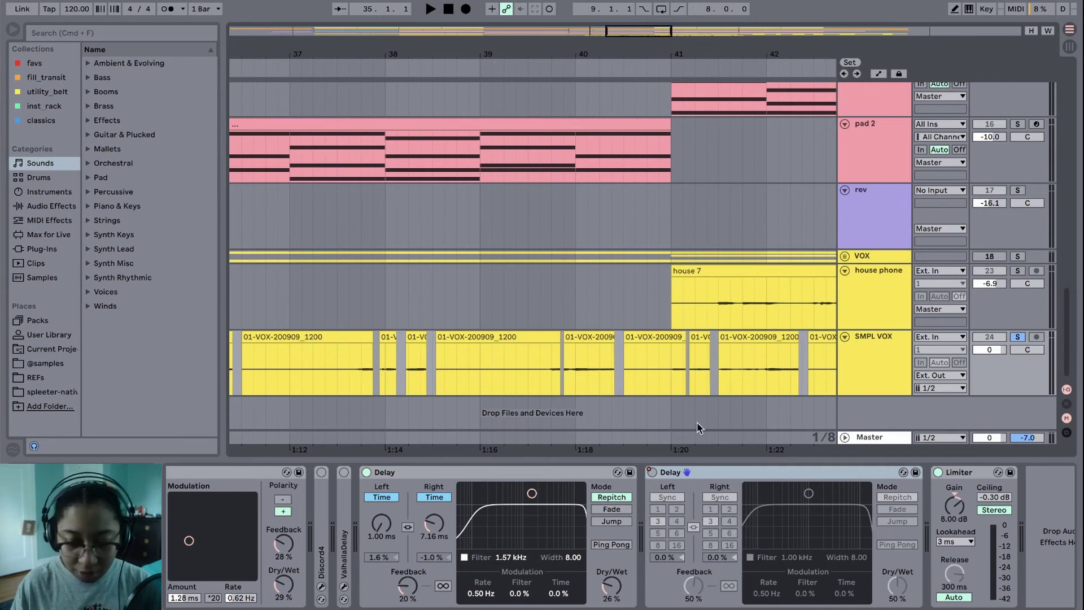
pyautogui.hscroll(20, 672, 395)
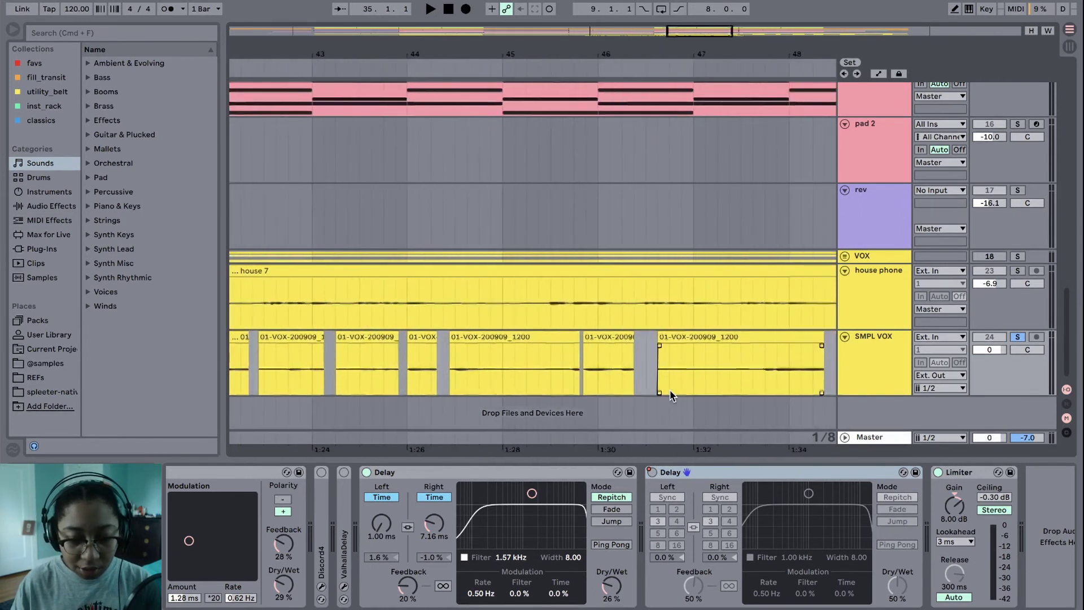
pyautogui.press('space')
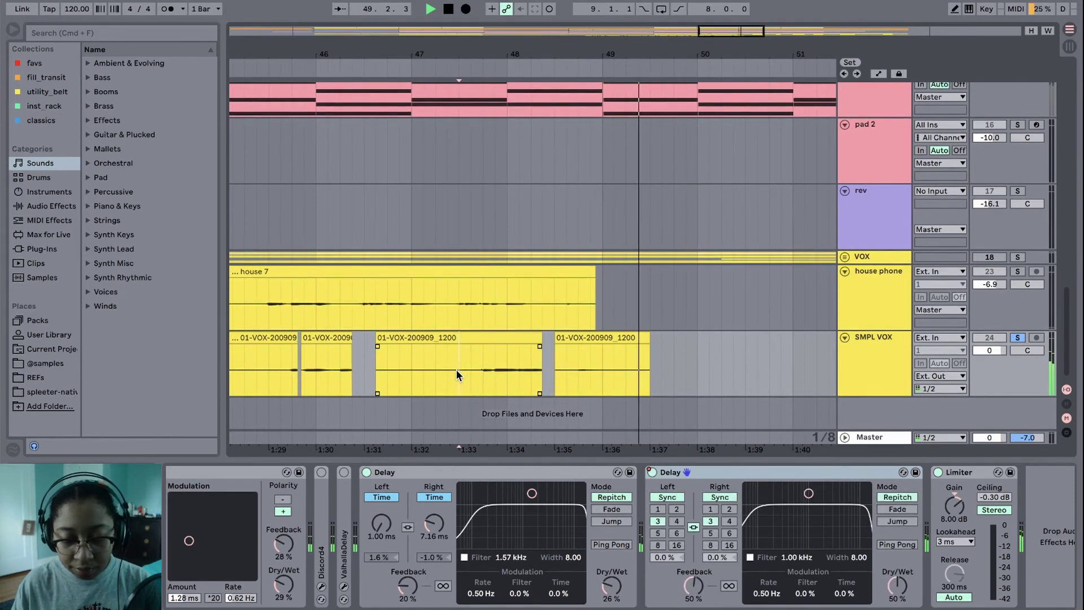
pyautogui.click(574, 343)
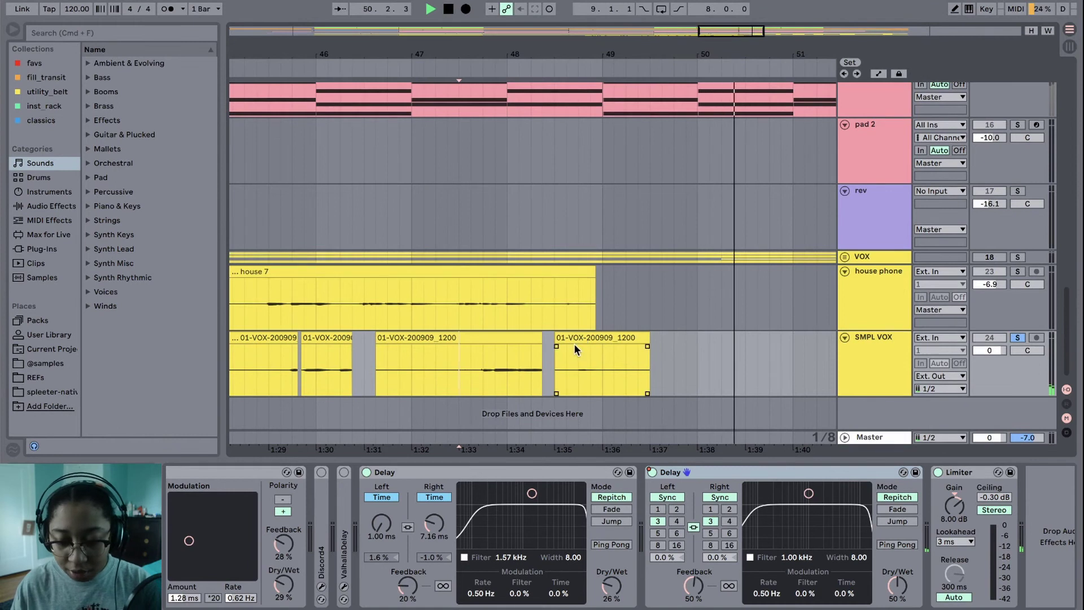
pyautogui.click(492, 392)
pyautogui.press('space')
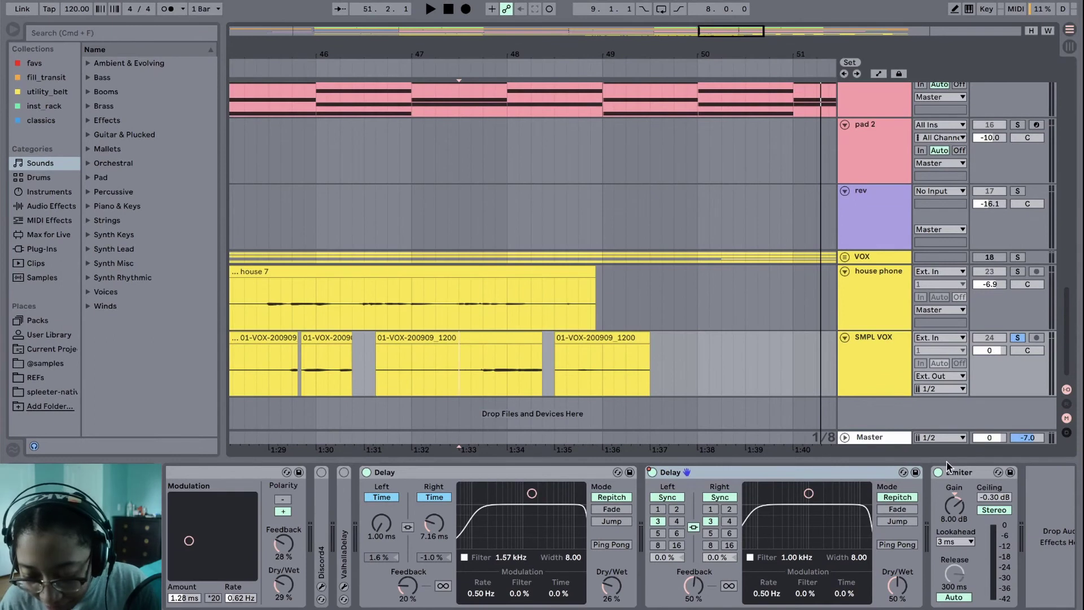
pyautogui.click(956, 474)
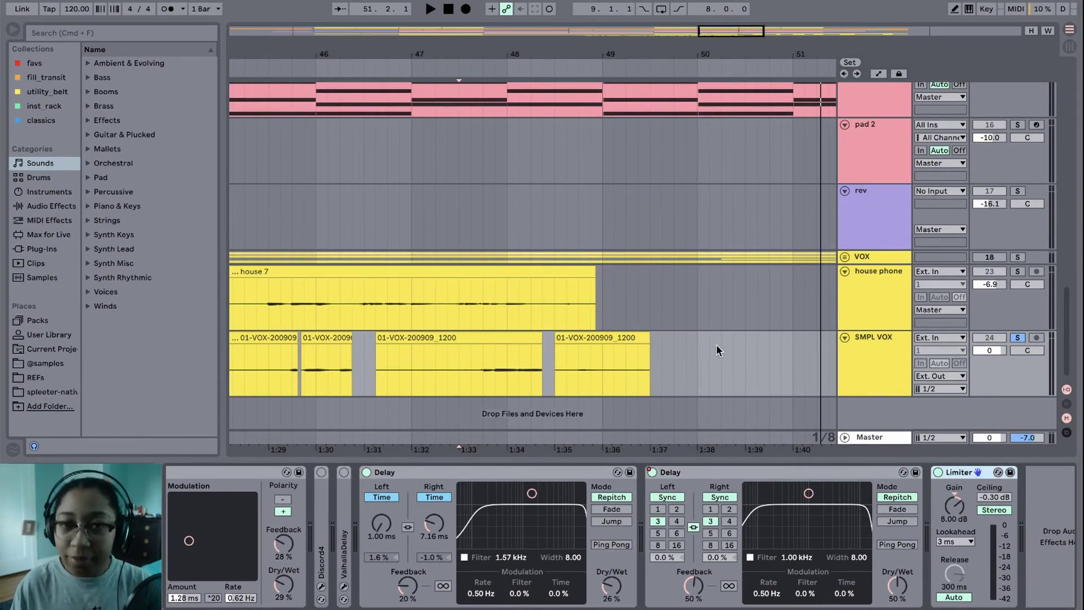
# Play the house phone and SMPL VOX tracks soloed together from bar 41, and return to the start of the SMPL VOX effect chain.
pyautogui.scroll(-3, 645, 347)
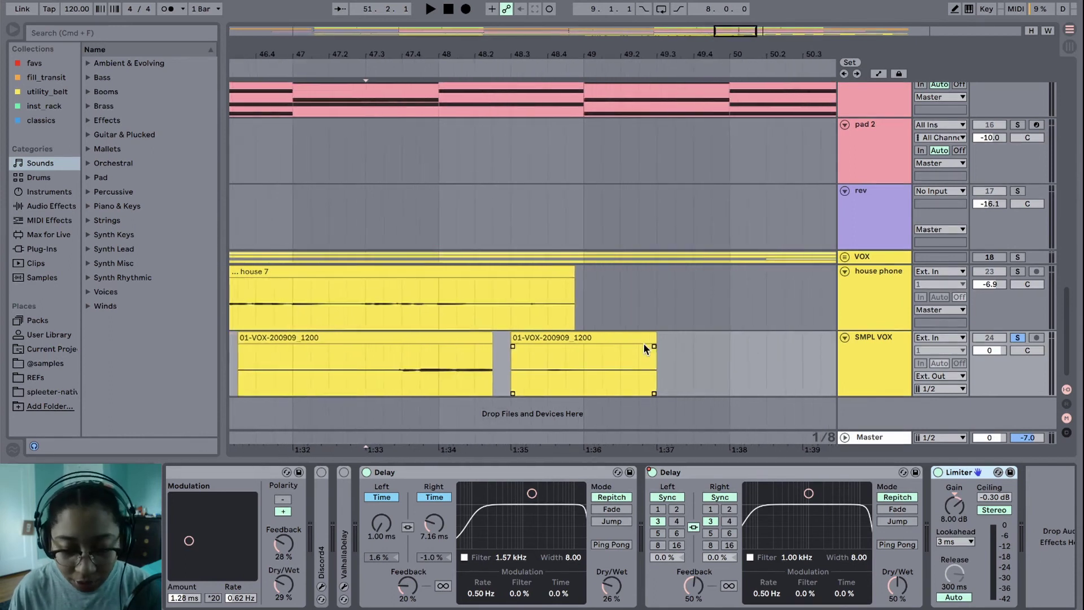
pyautogui.scroll(-5, 645, 347)
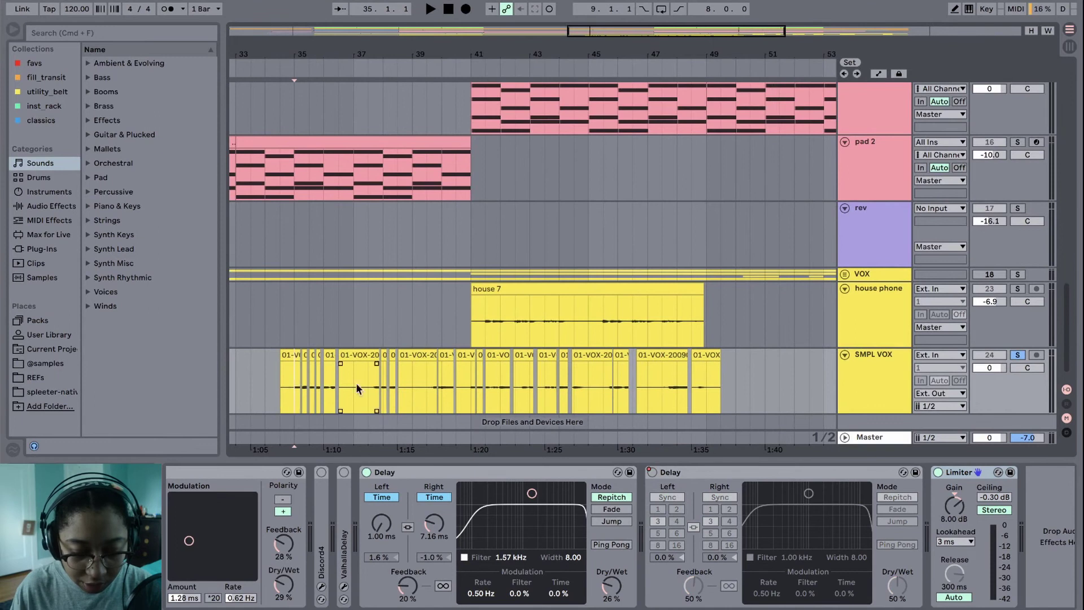
pyautogui.click(471, 384)
pyautogui.press('space')
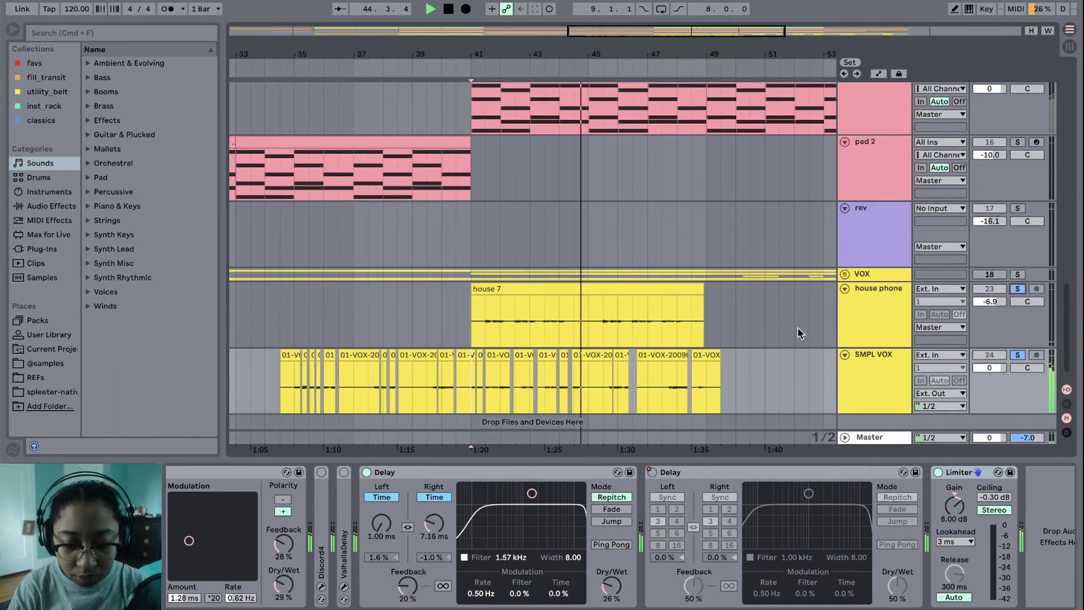
pyautogui.press('space')
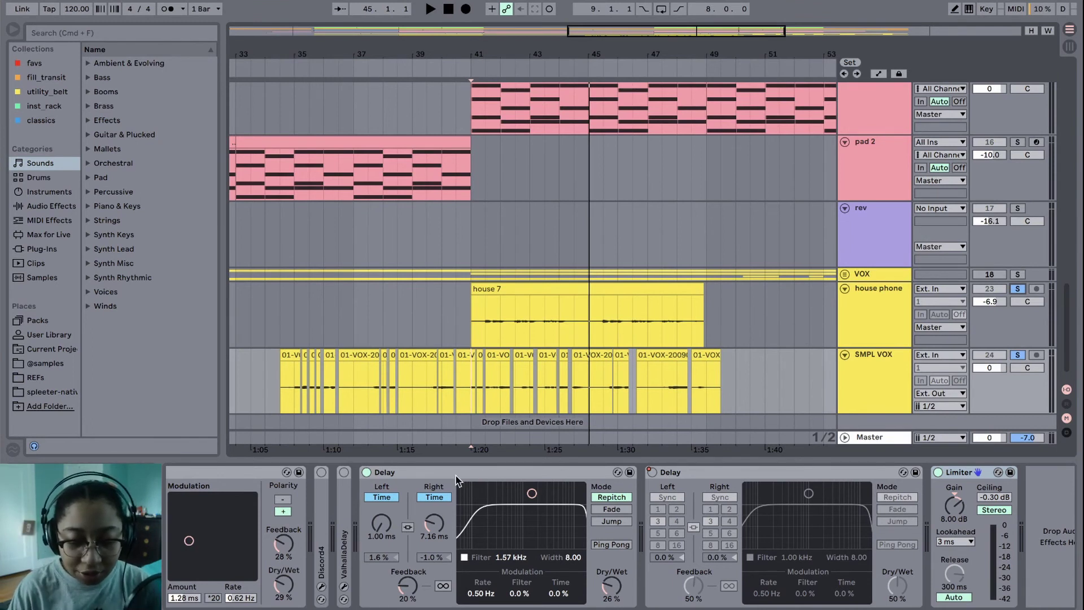
pyautogui.hscroll(-10, 459, 479)
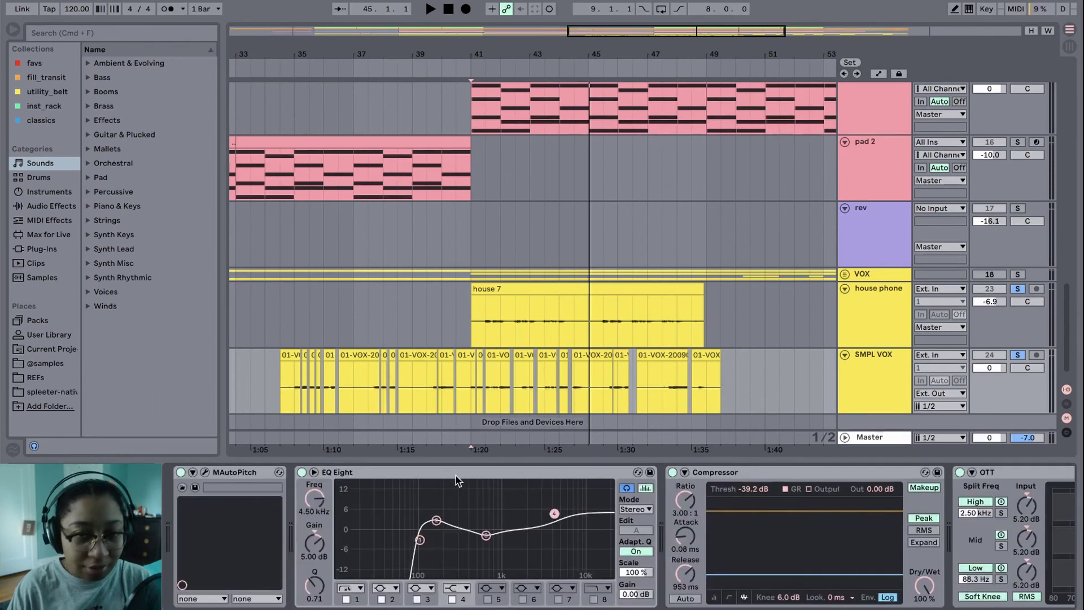
# Turn off solo on the house phone and SMPL VOX tracks and play the full arrangement from bar 33.
pyautogui.click(1018, 289)
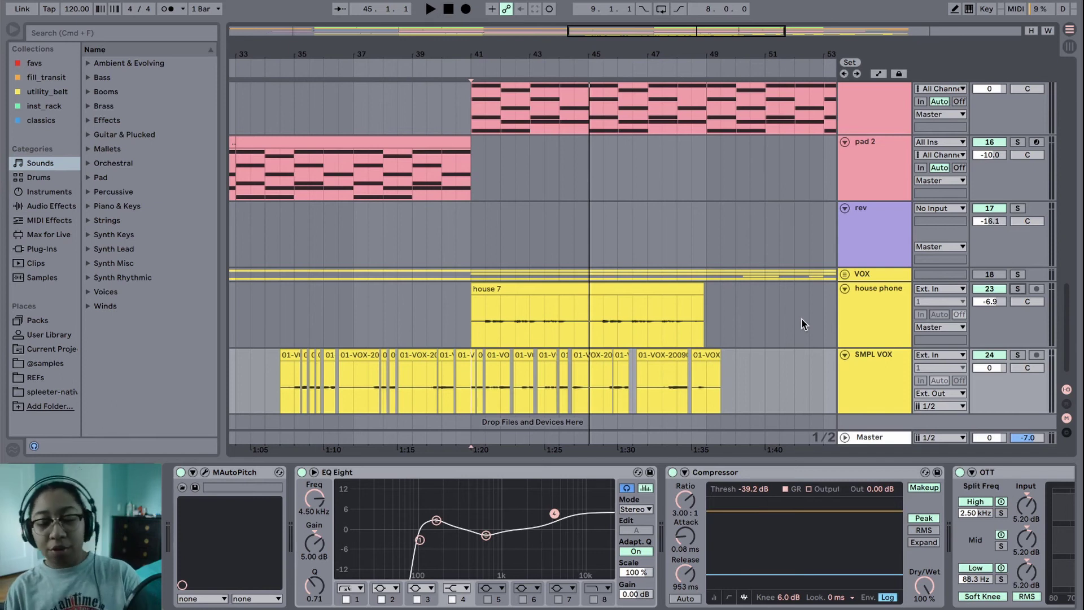
pyautogui.scroll(-5, 805, 324)
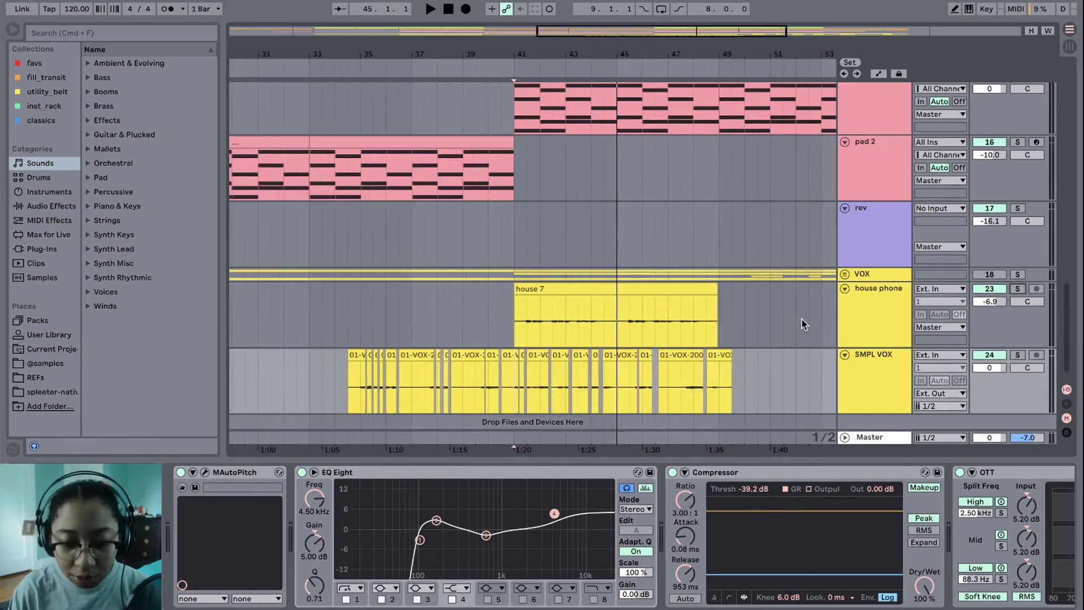
pyautogui.scroll(10, 805, 323)
pyautogui.scroll(-15, 805, 324)
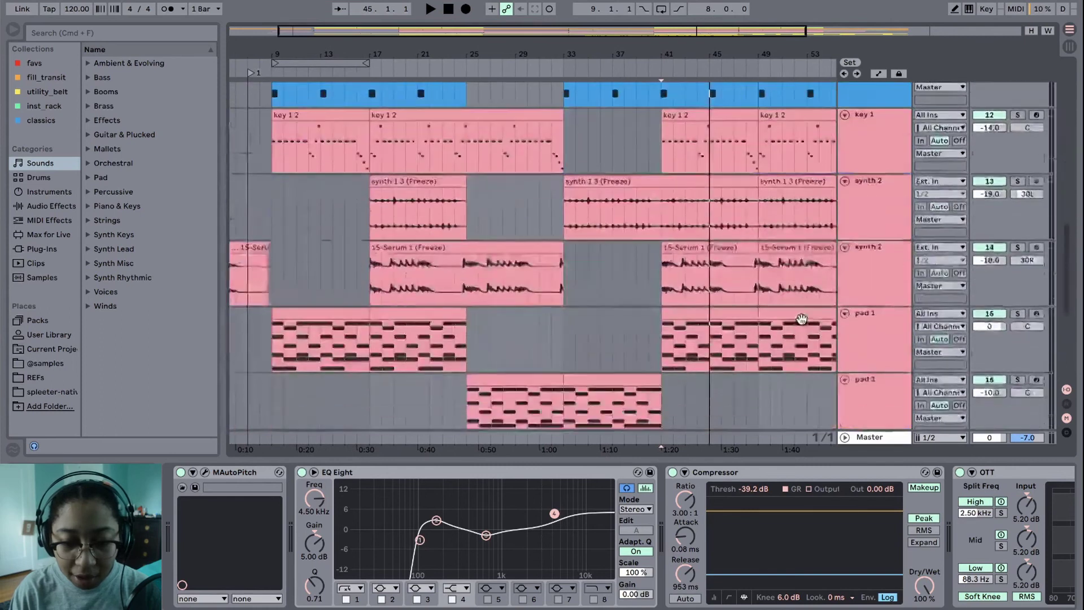
pyautogui.click(599, 302)
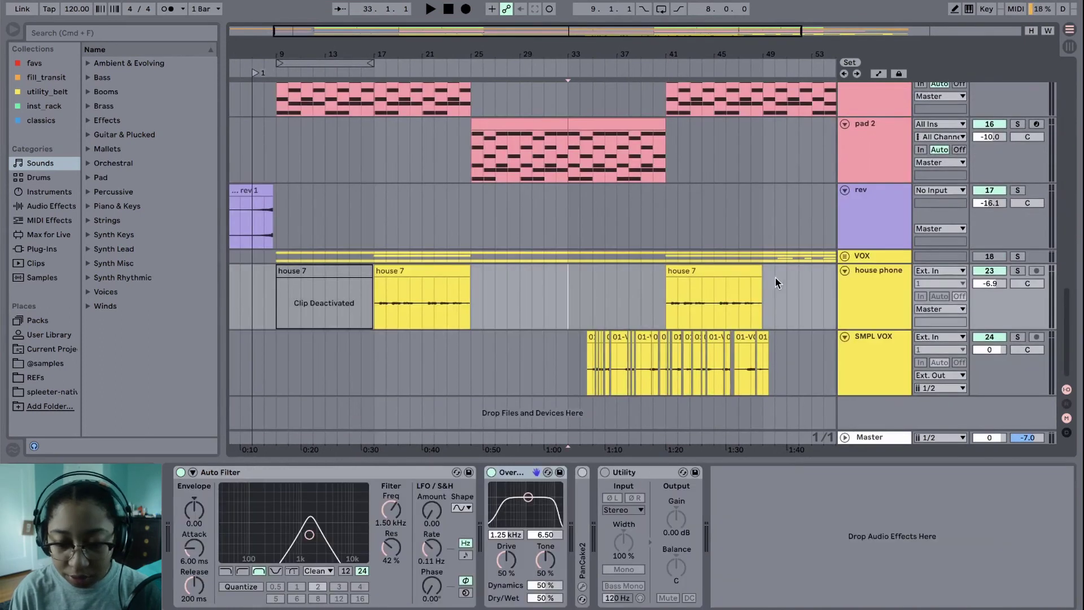
pyautogui.press('space')
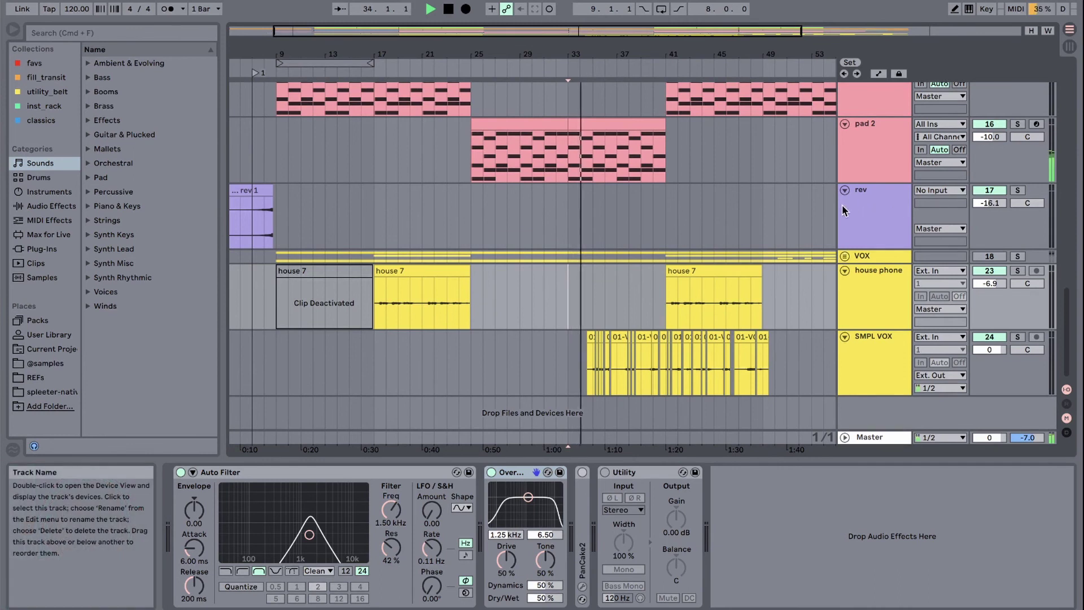
# Examine the clips and levels of the pad, synth, key, bass, guitar and drum tracks while the full mix plays.
pyautogui.scroll(3, 832, 205)
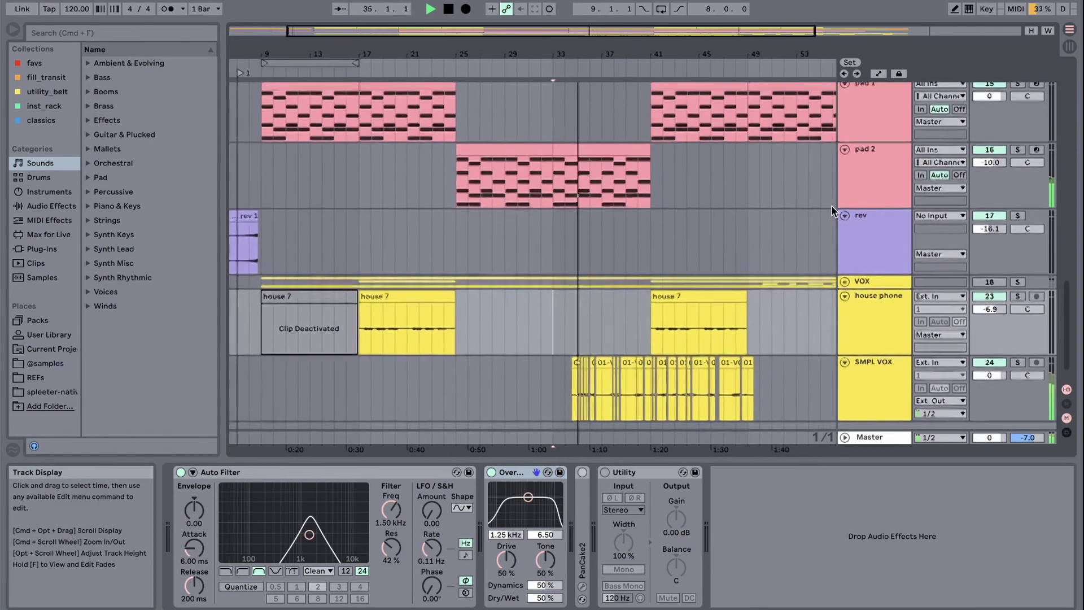
pyautogui.scroll(3, 832, 205)
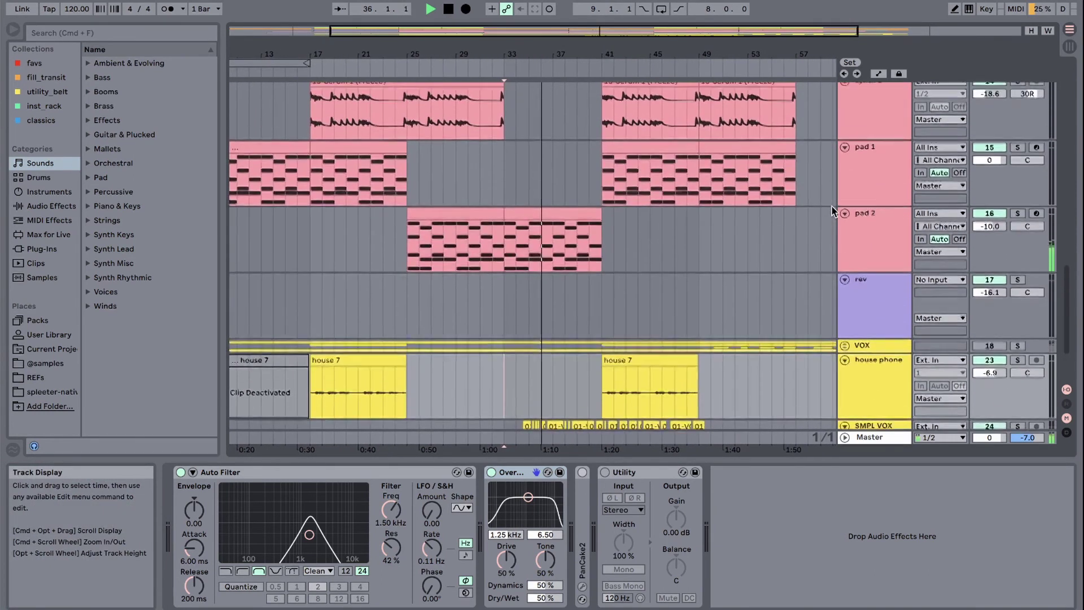
pyautogui.scroll(3, 832, 206)
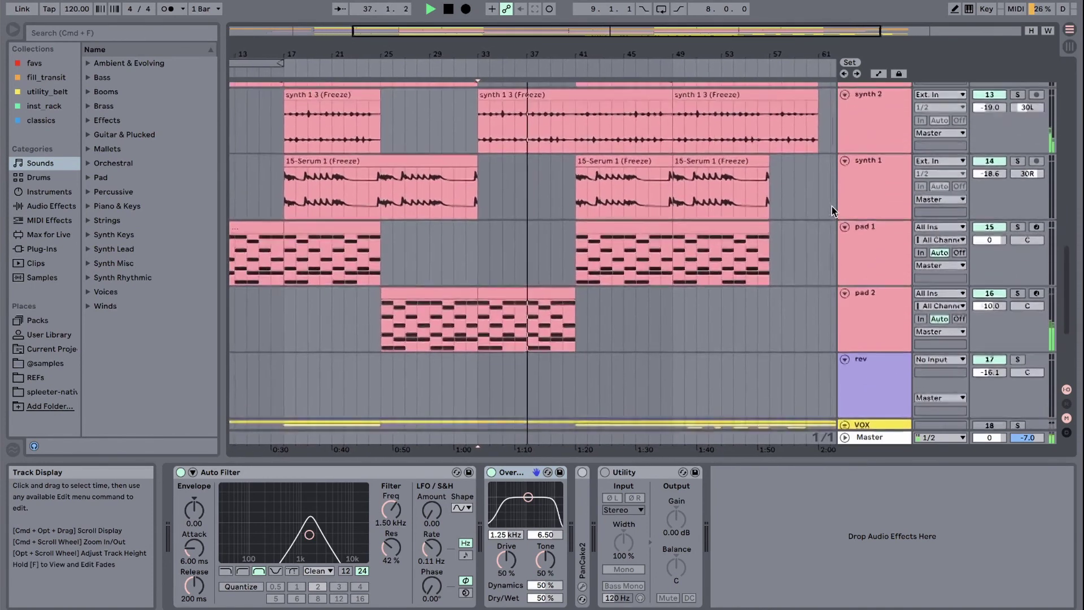
pyautogui.scroll(3, 832, 205)
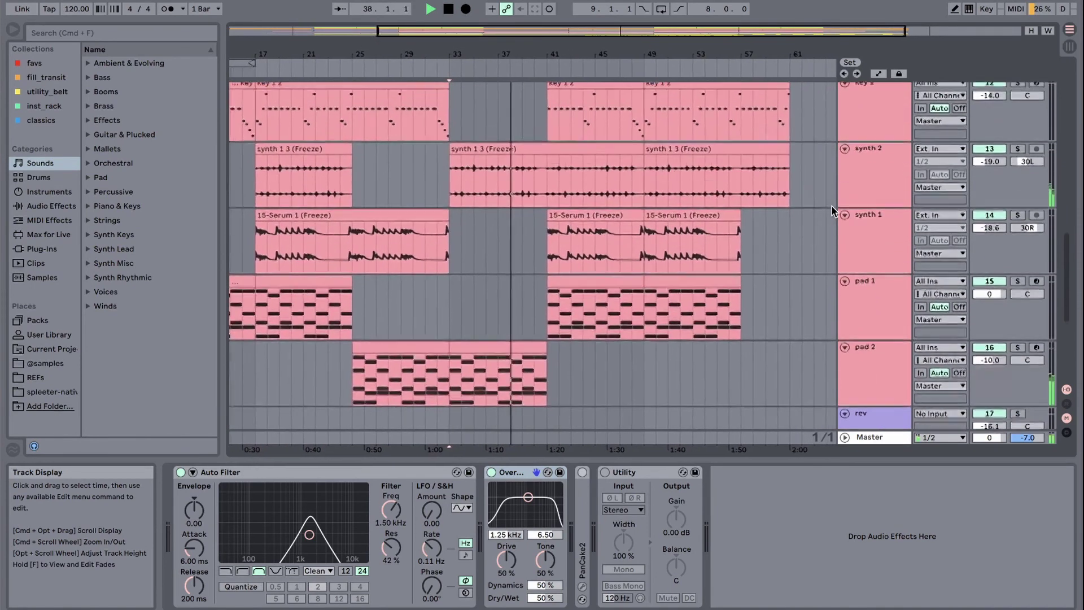
pyautogui.scroll(3, 832, 206)
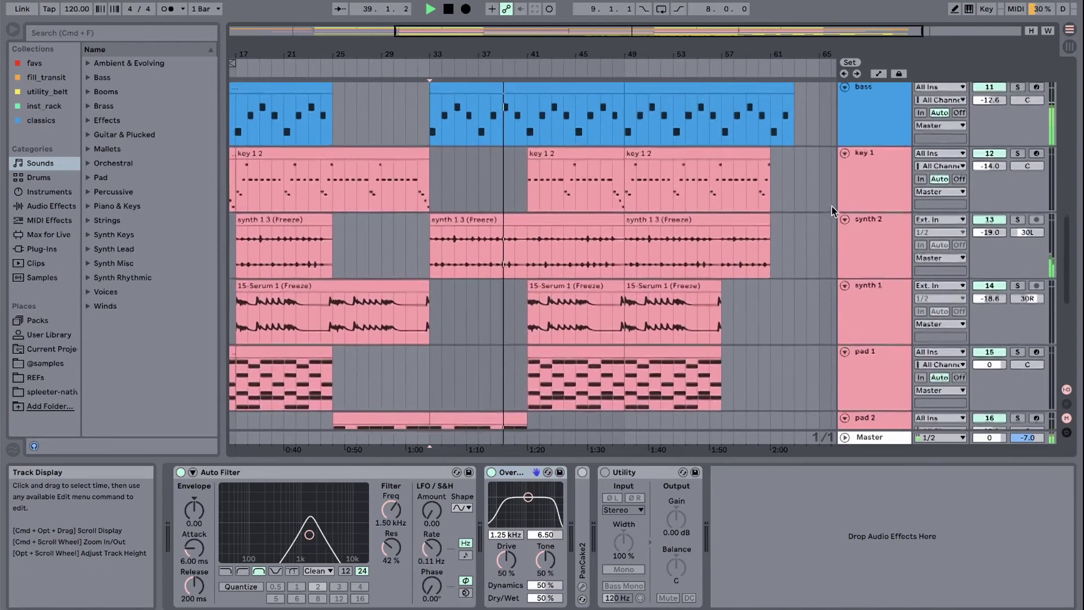
pyautogui.scroll(5, 832, 206)
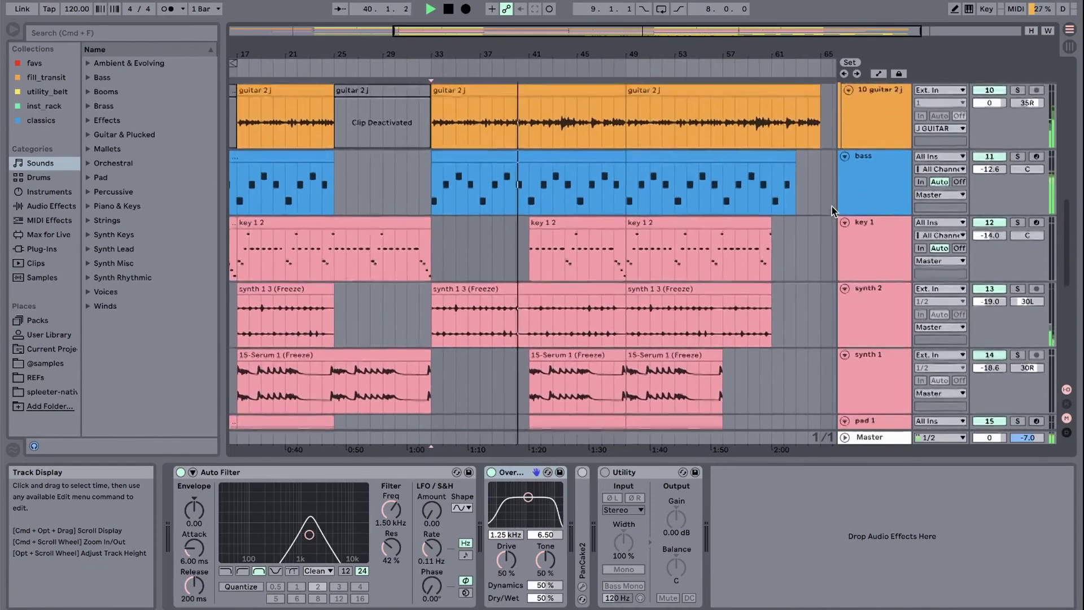
pyautogui.scroll(5, 832, 206)
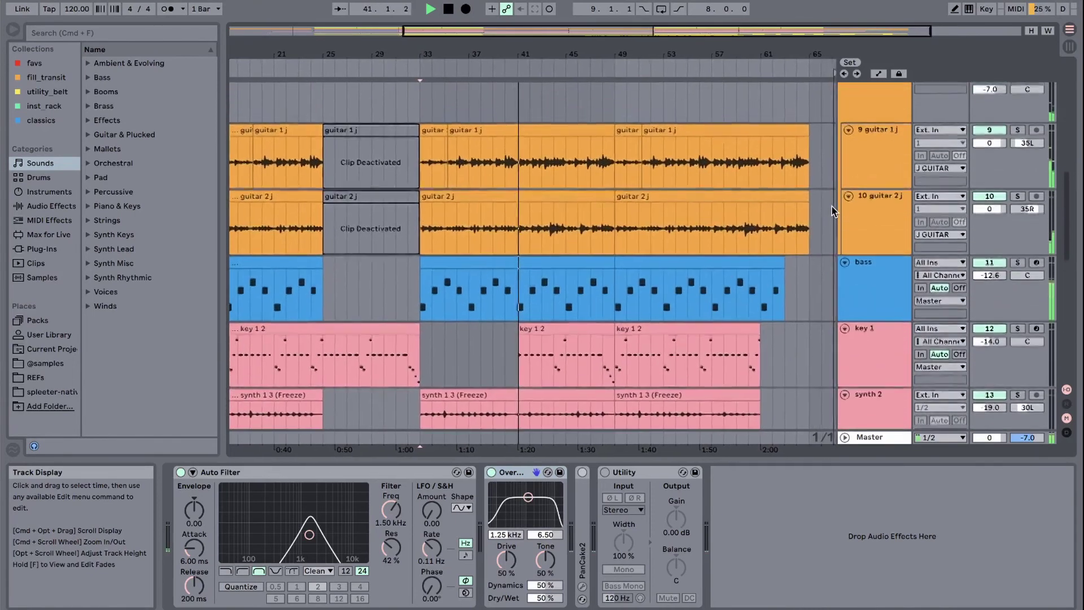
pyautogui.scroll(5, 832, 206)
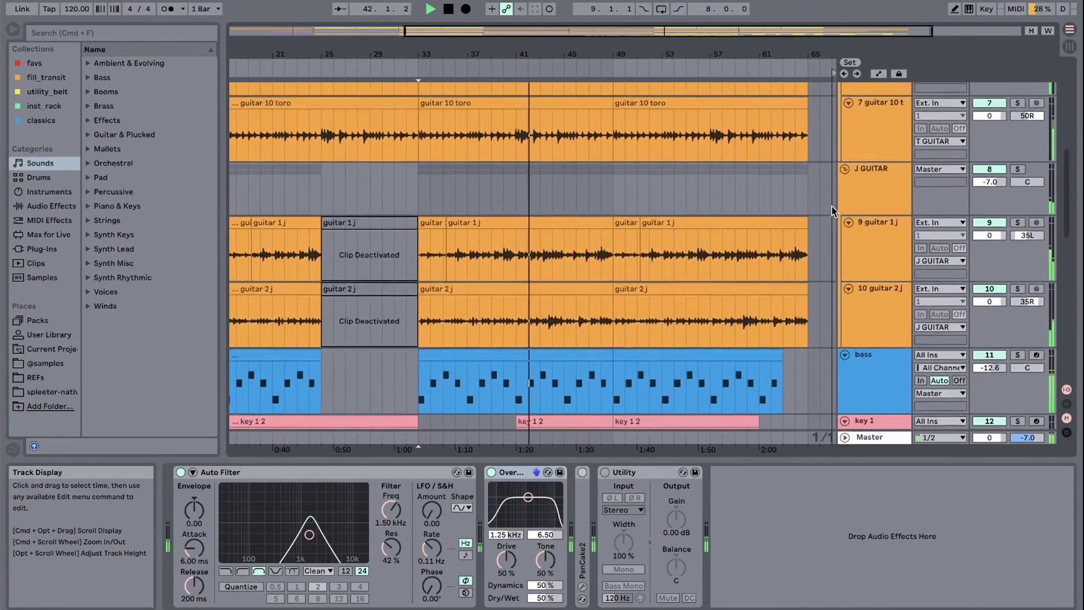
pyautogui.scroll(5, 832, 205)
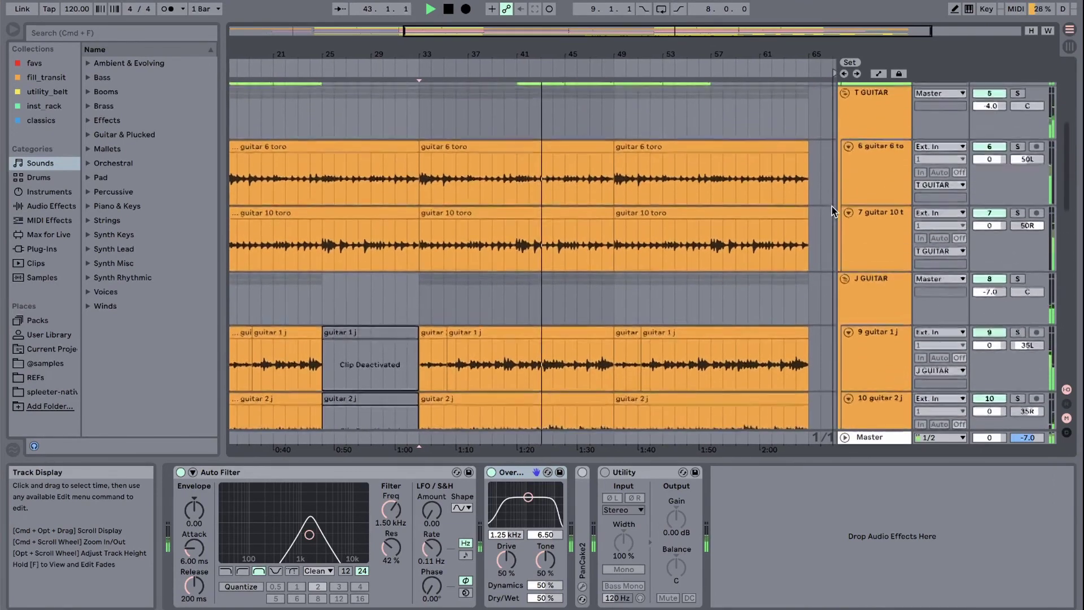
pyautogui.scroll(4, 832, 206)
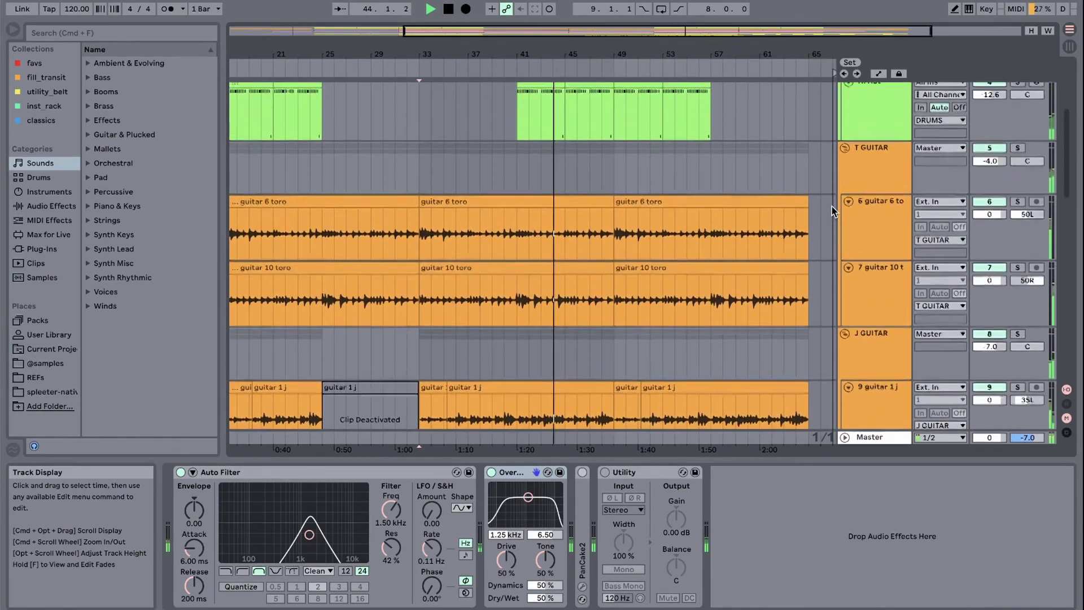
pyautogui.scroll(5, 832, 206)
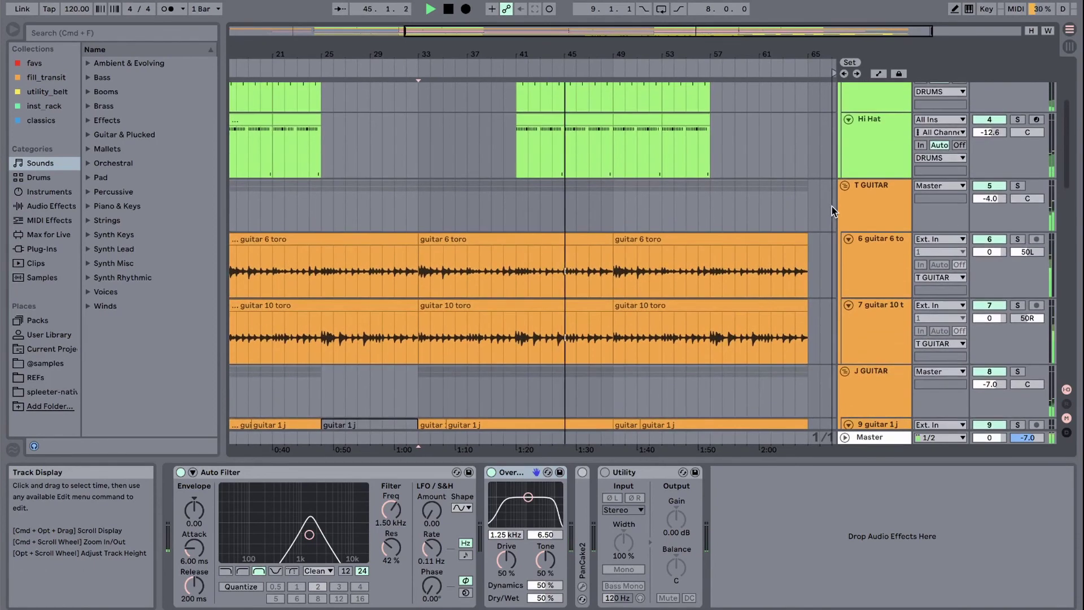
pyautogui.scroll(5, 832, 206)
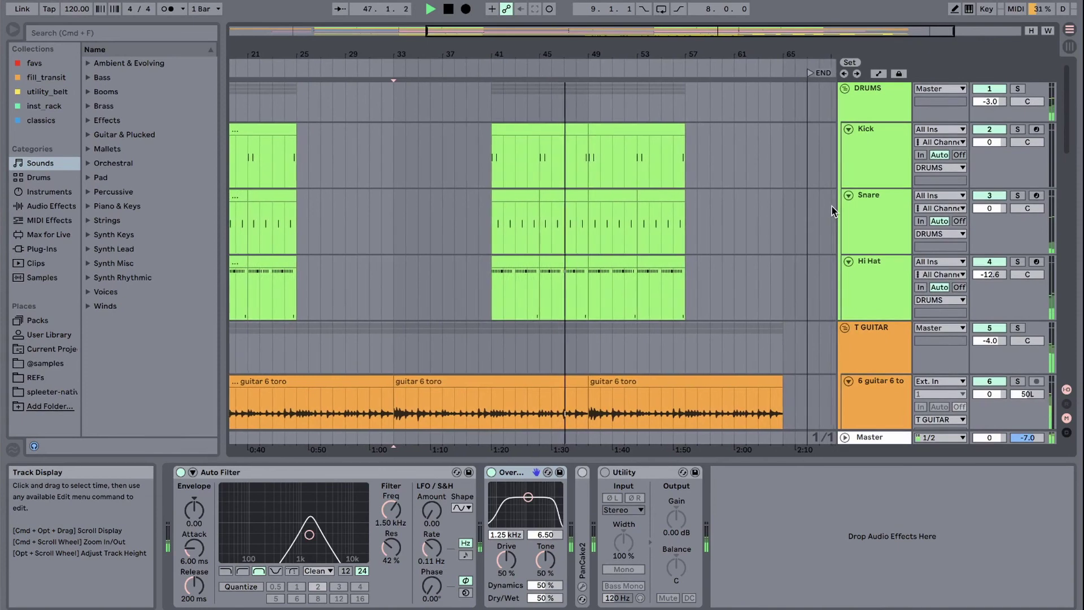
# Examine the T GUITAR and J GUITAR group tracks down to the bass during playback of the full mix.
pyautogui.scroll(-3, 832, 206)
pyautogui.scroll(-8, 832, 206)
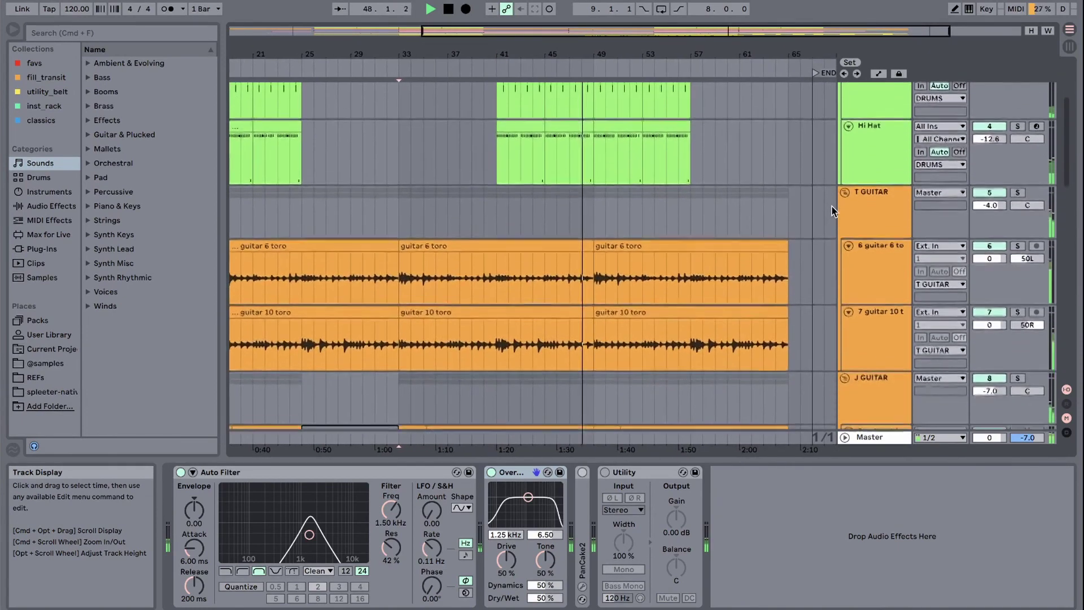
pyautogui.scroll(-5, 832, 206)
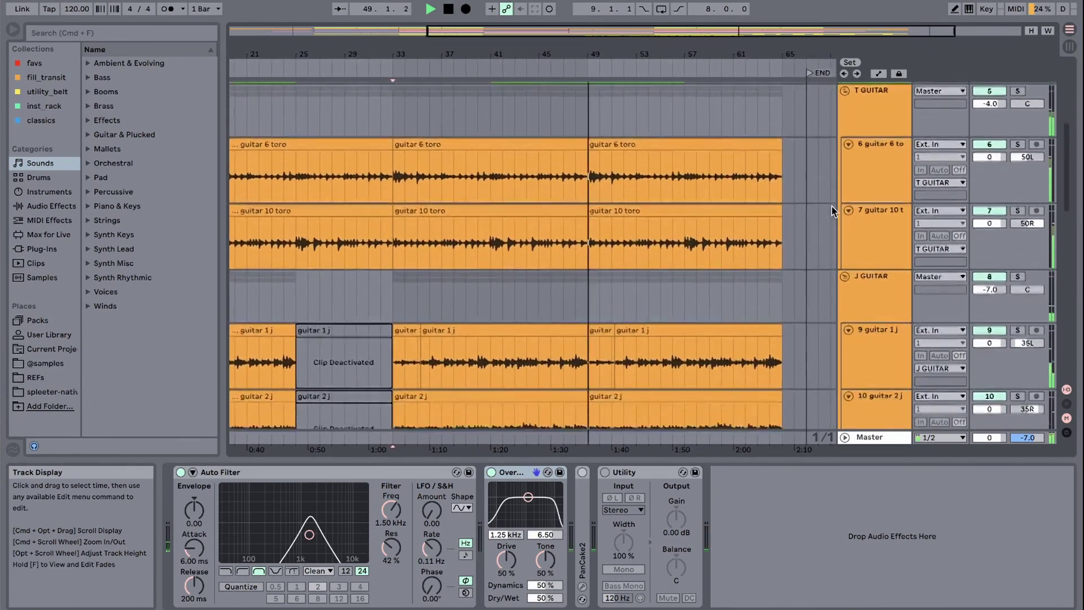
pyautogui.scroll(-1, 832, 206)
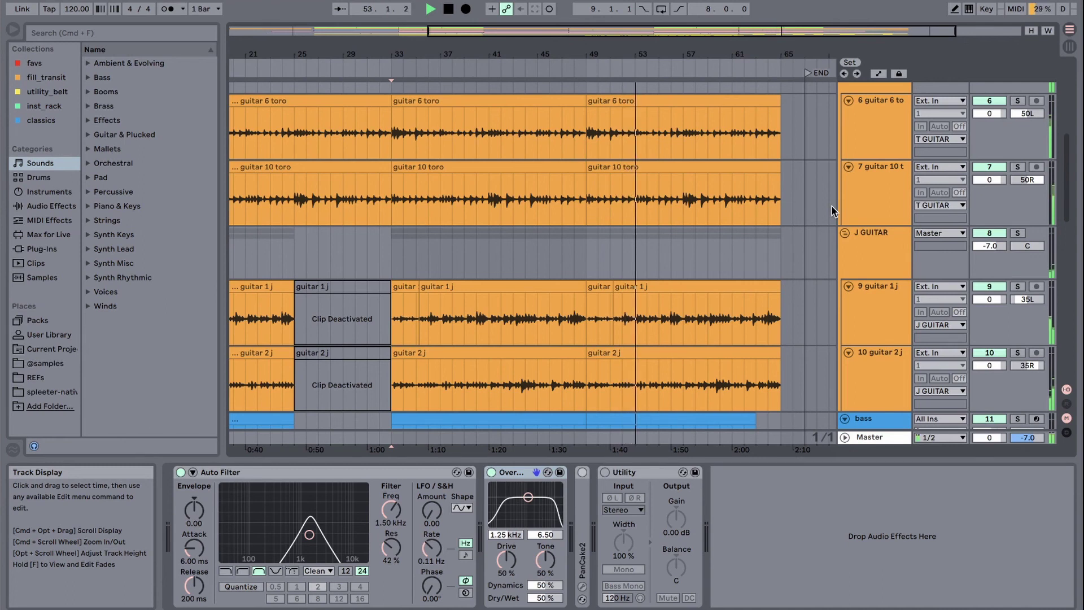
pyautogui.scroll(-1, 832, 205)
pyautogui.scroll(-1, 832, 206)
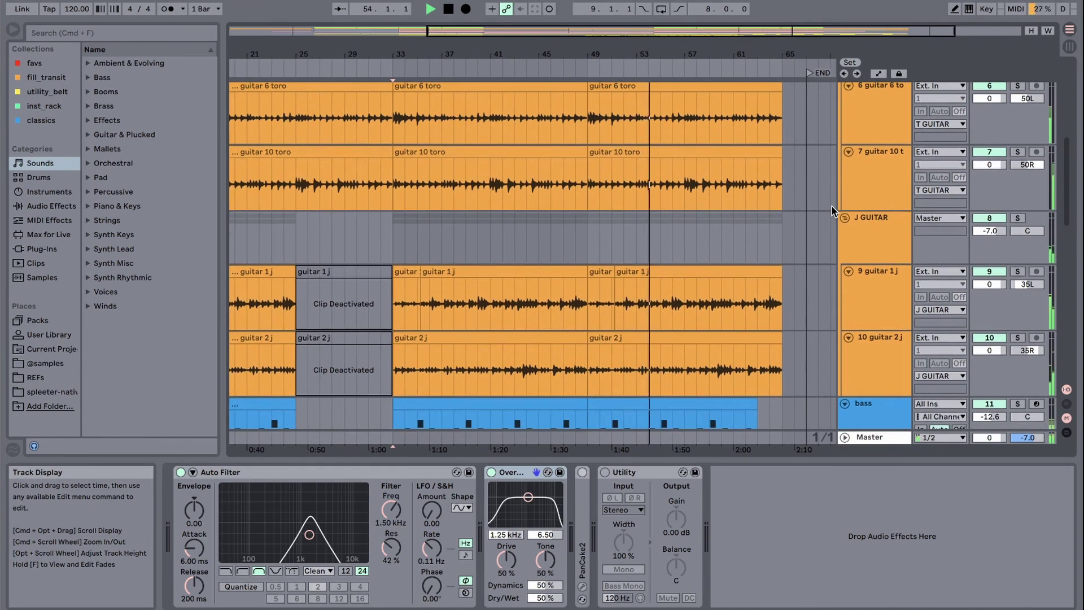